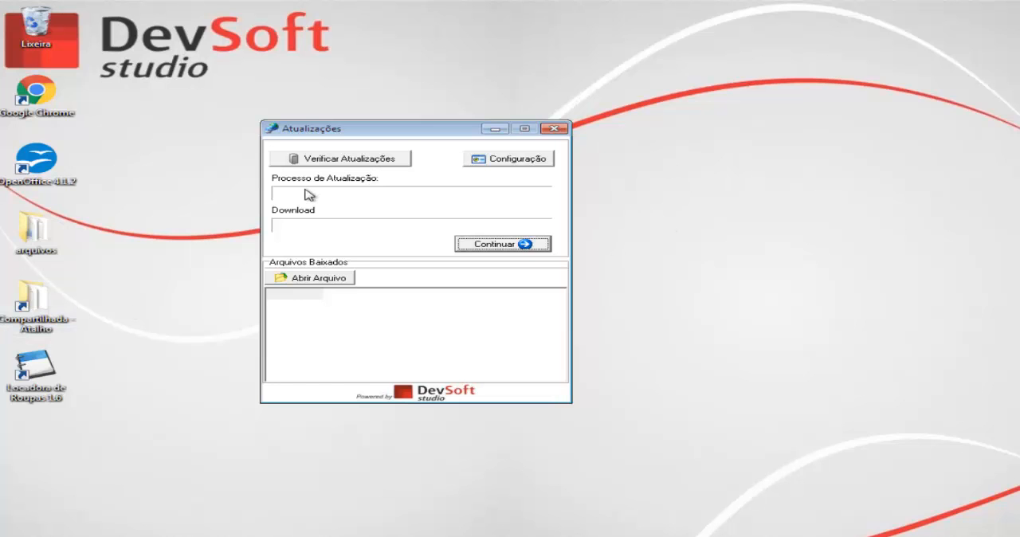
Check for updates and allow the downloaded upLocaRoupas_08_08_2016.exe installer to make changes to the computer
click(339, 160)
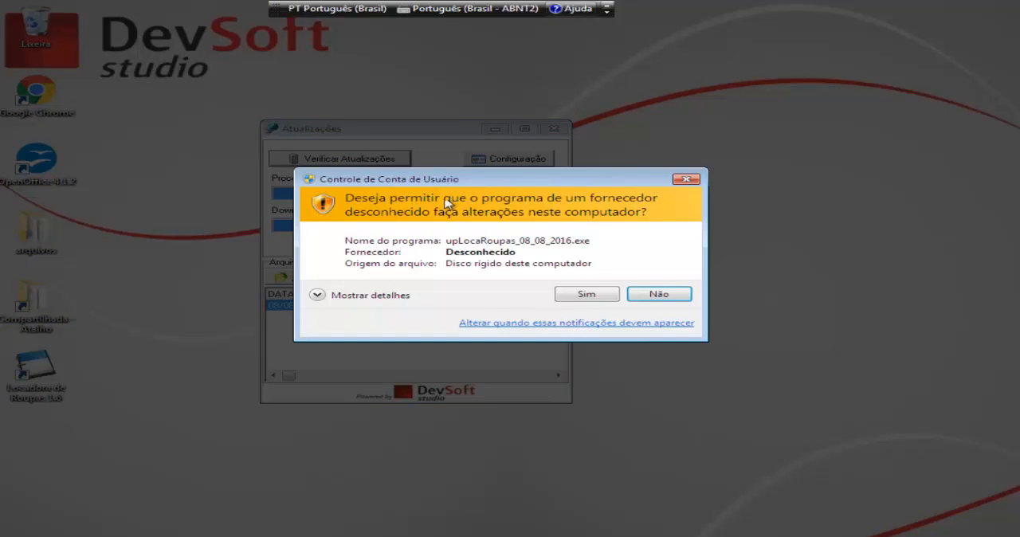
drag(486, 172, 497, 149)
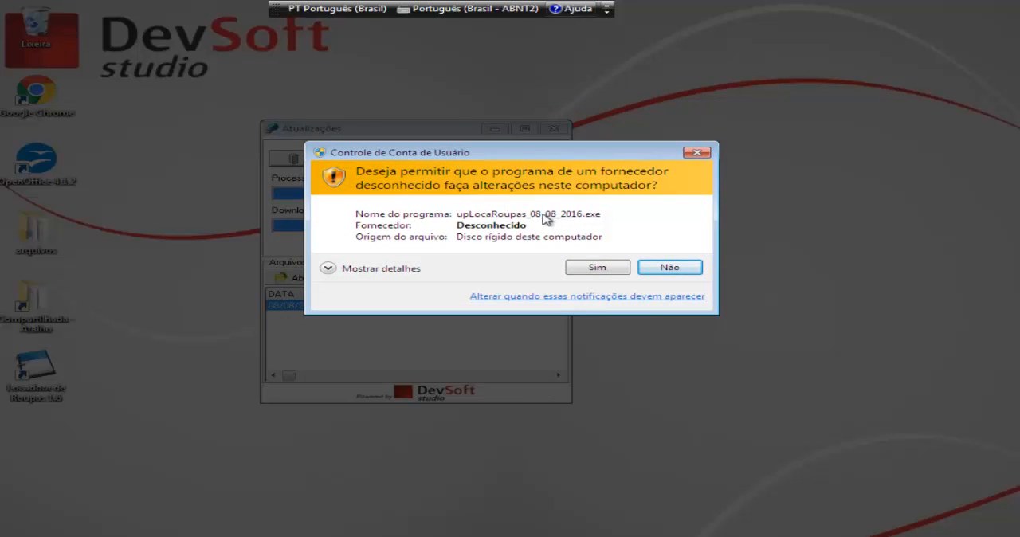
click(603, 268)
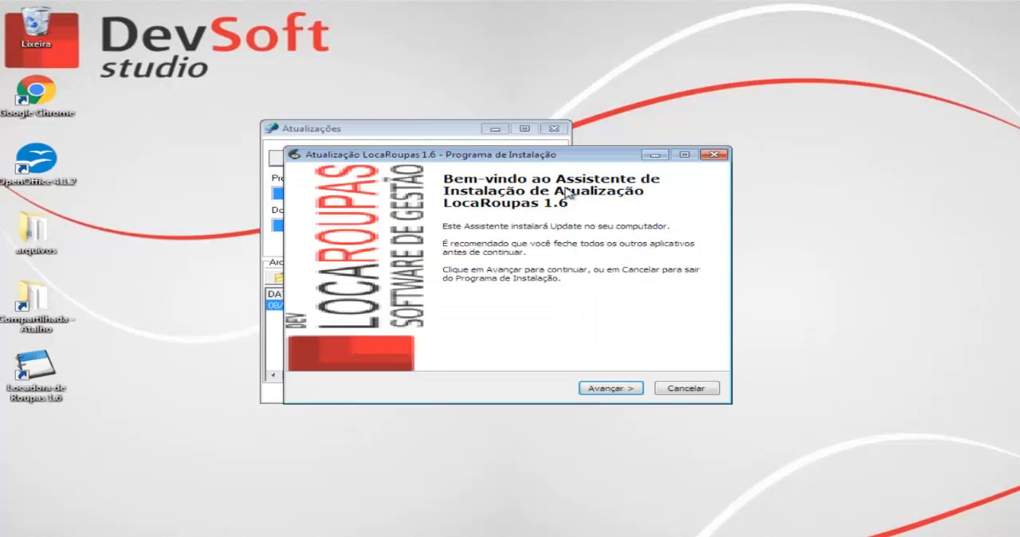
Proceed through the LocaRoupas 1.6 update wizard, keeping C:\virtual\locaroupas16 as the destination folder, and start the installation
drag(576, 157, 563, 139)
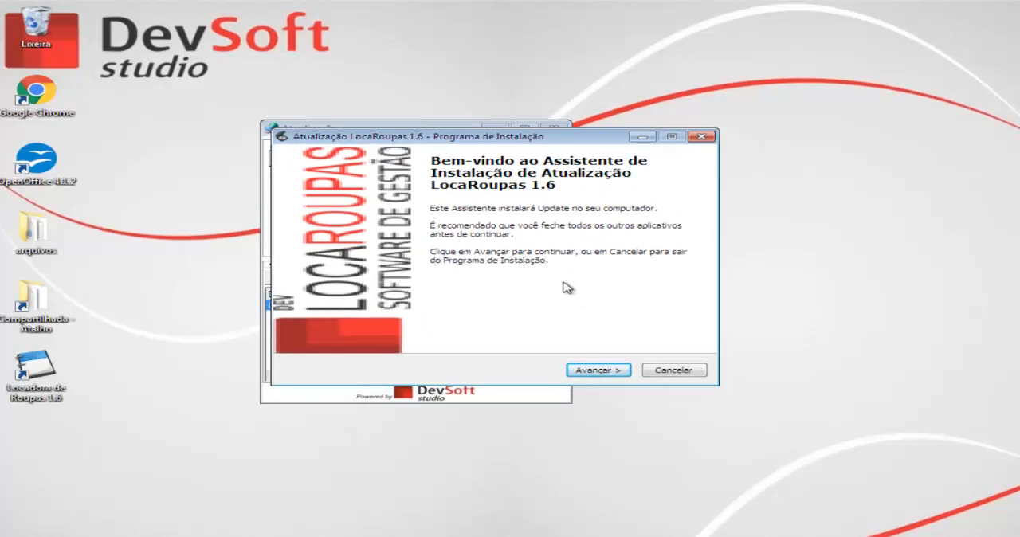
click(589, 372)
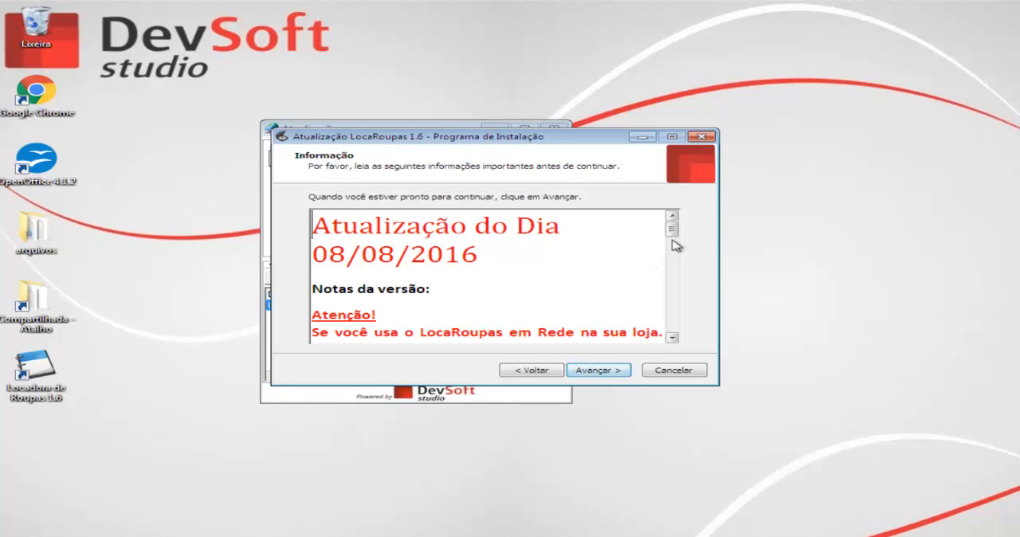
mouse_move(672, 230)
mouse_down()
mouse_move(674, 335)
mouse_move(660, 224)
mouse_up()
click(612, 375)
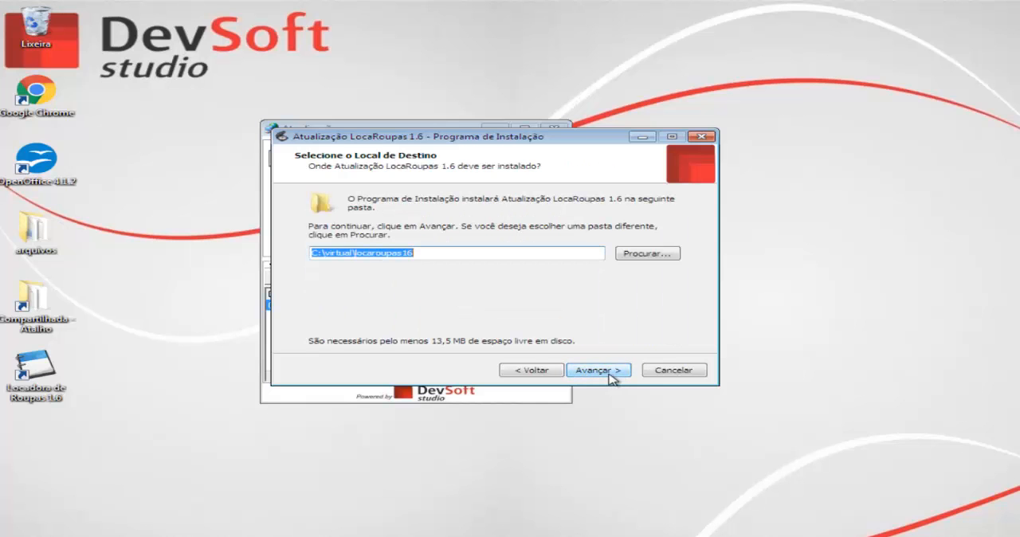
click(610, 374)
click(609, 371)
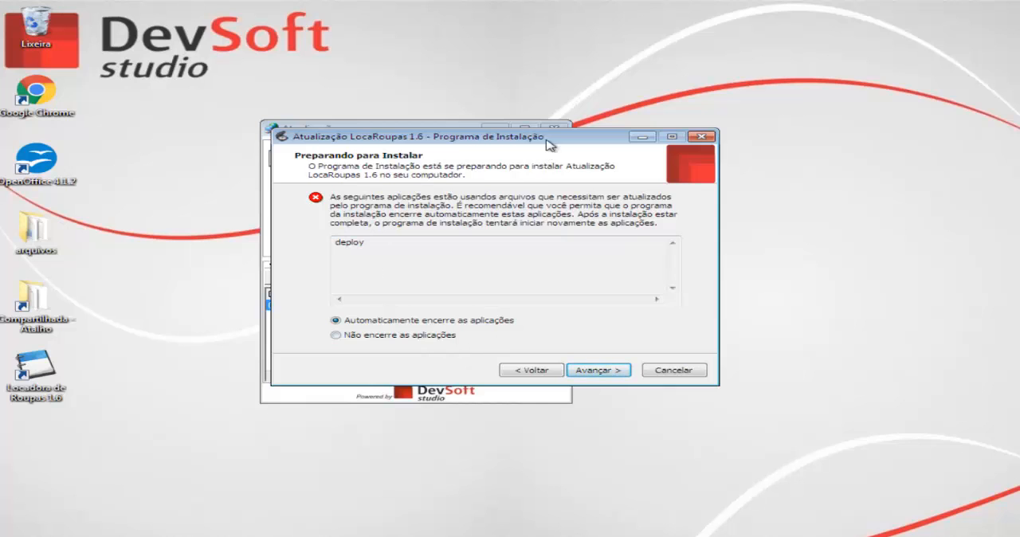
Let the installer close the running applications automatically, then finish the update with Executar Locadora de Roupas enabled
drag(550, 144, 574, 140)
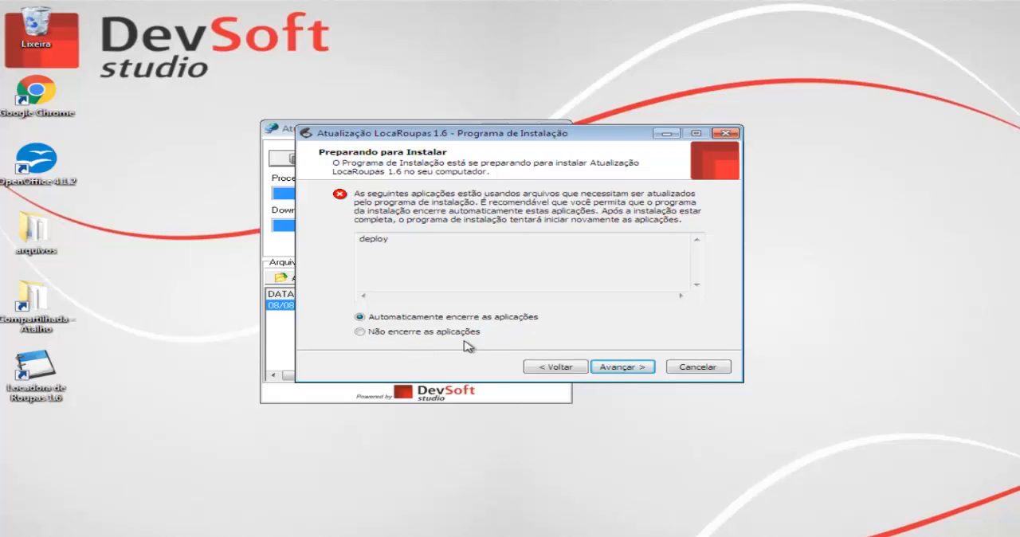
mouse_move(373, 138)
mouse_down()
mouse_move(493, 223)
mouse_move(374, 125)
mouse_up()
click(614, 356)
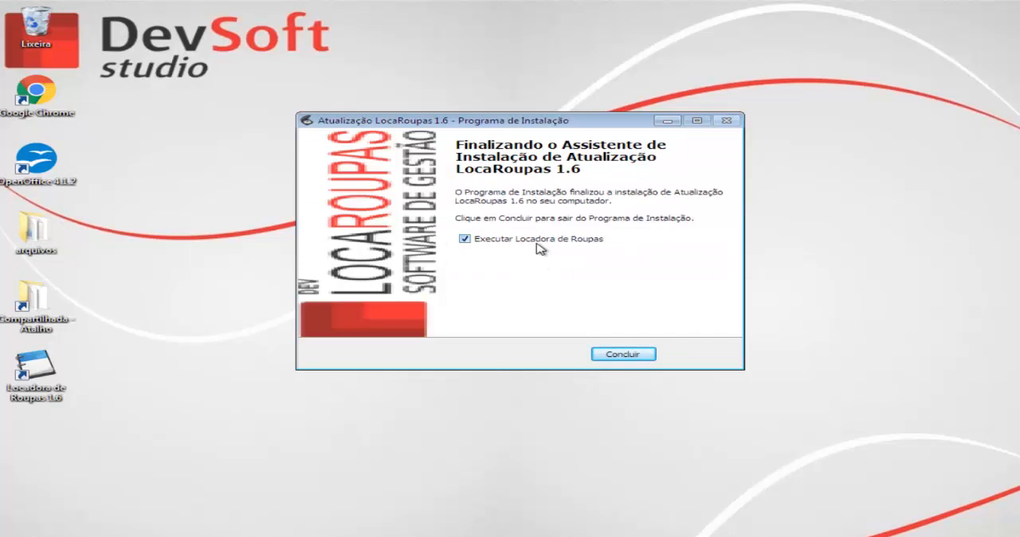
click(637, 355)
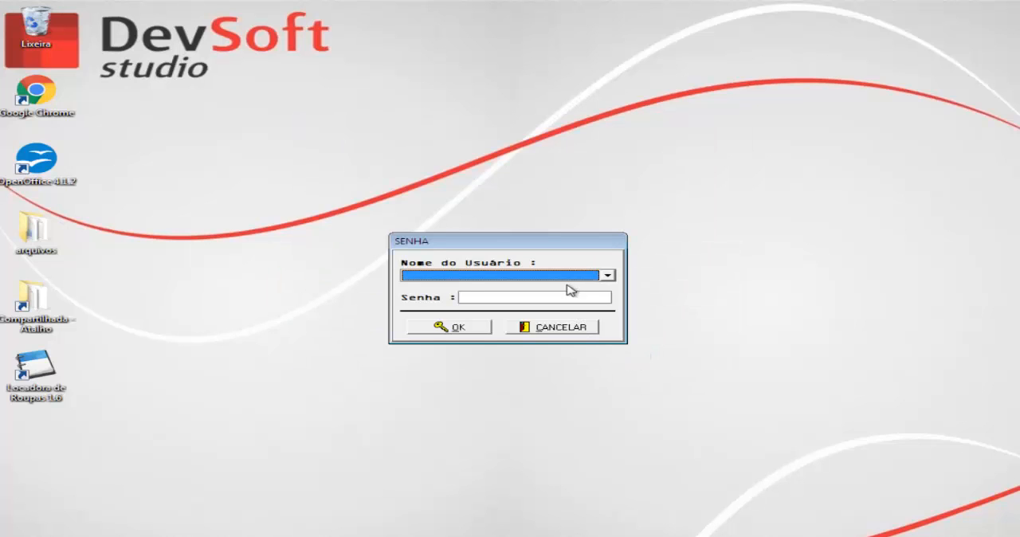
Log in as ADMINISTRADOR by entering the account password
click(563, 279)
click(493, 288)
click(503, 297)
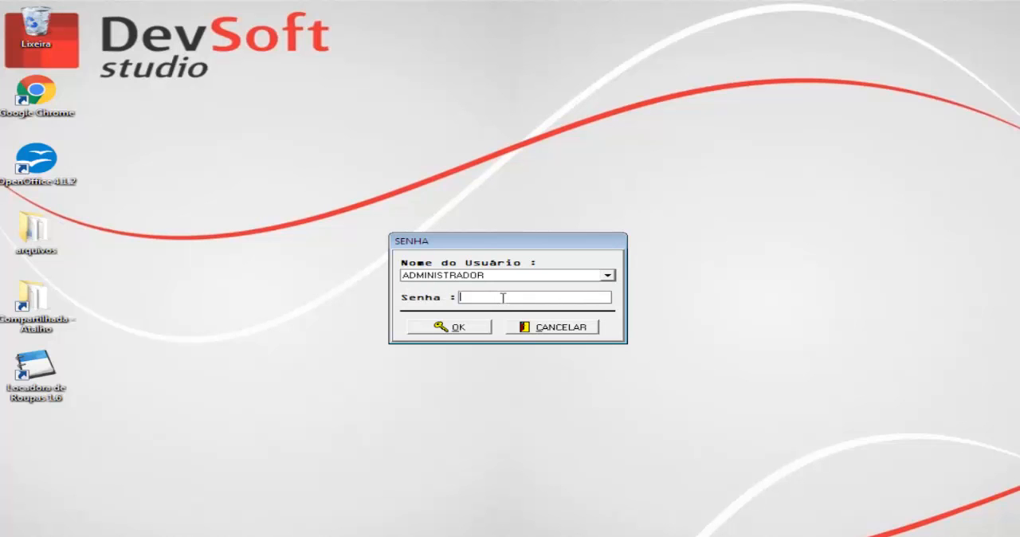
text(123)
click(488, 329)
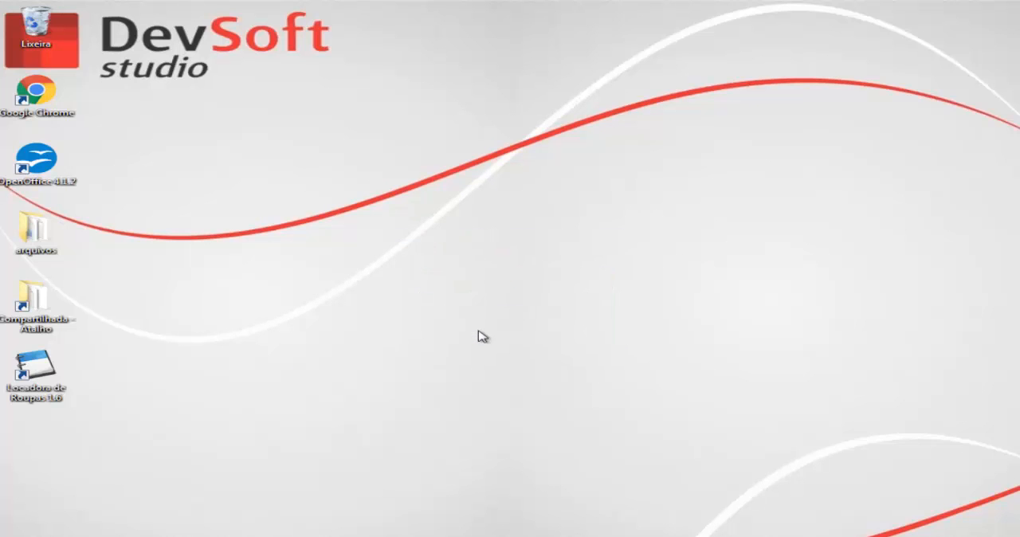
click(515, 313)
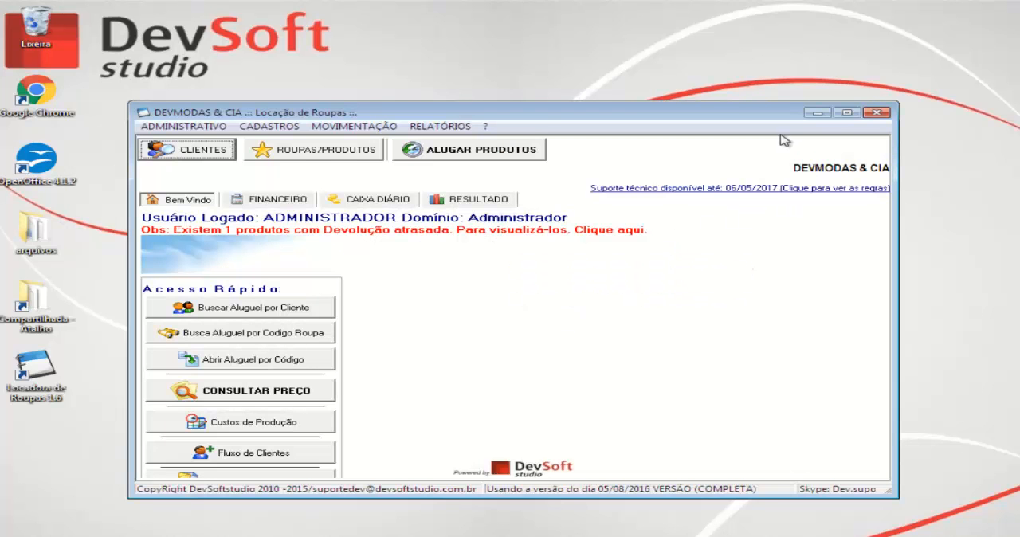
Maximize the rental system's main window and move the Acesso Rápido panel slightly inward from the edge
click(847, 112)
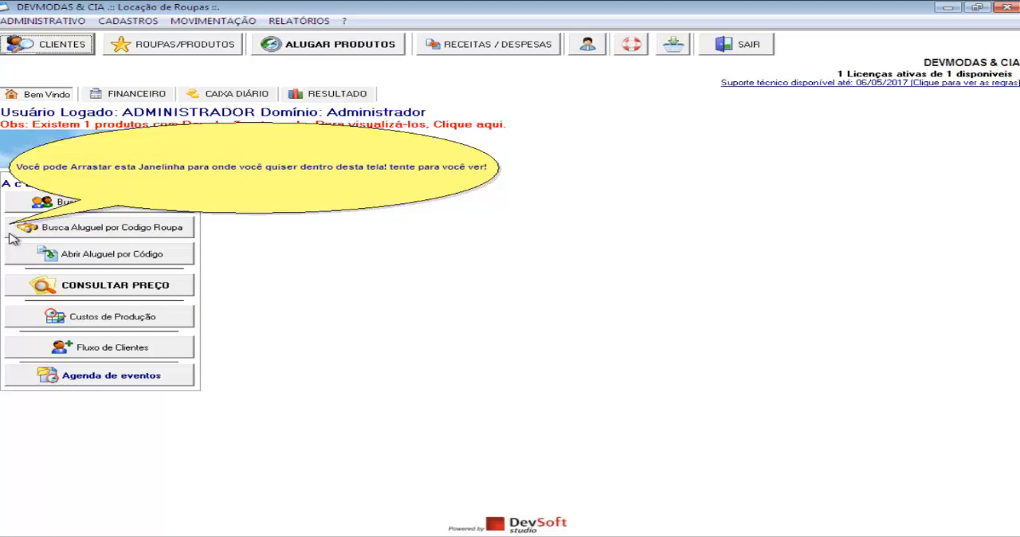
drag(11, 237, 30, 213)
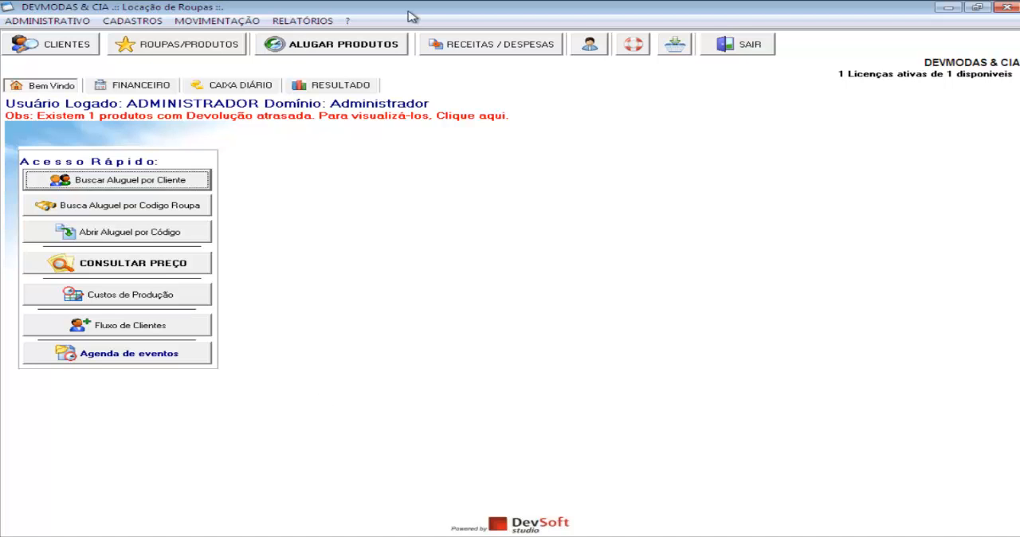
Open the Lixeira de dados from the activity log, then widen and reposition its window to view the deleted records
click(348, 22)
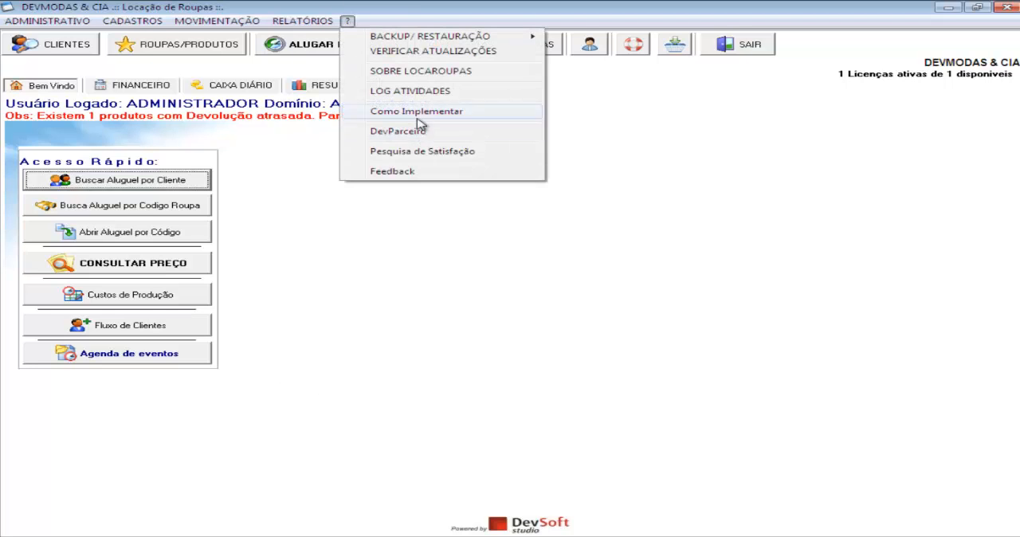
click(427, 94)
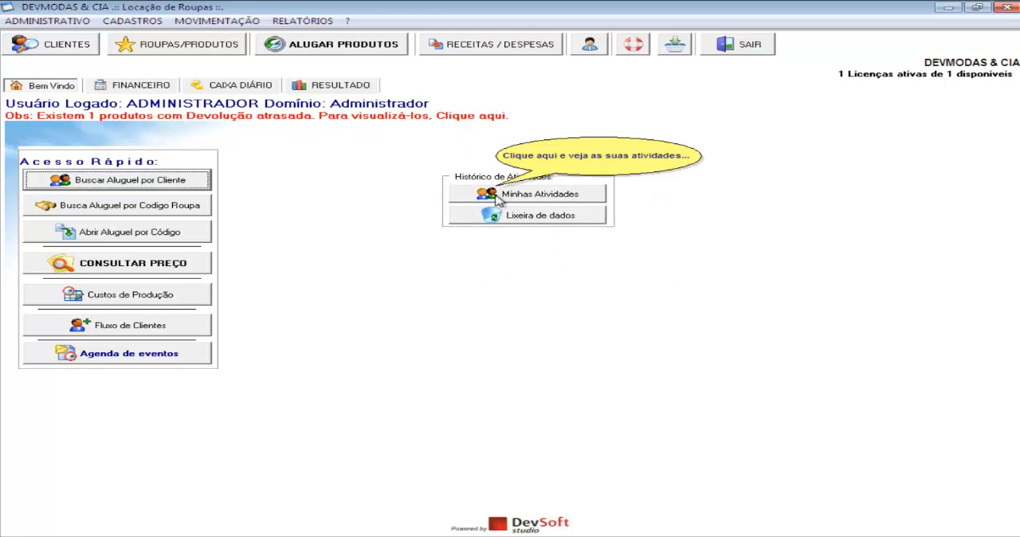
click(564, 218)
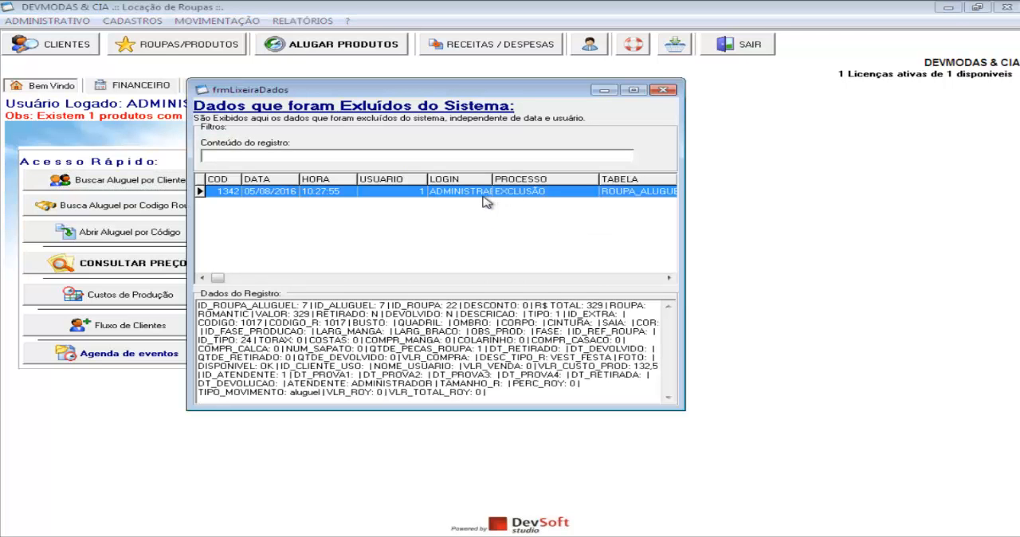
drag(686, 177, 730, 185)
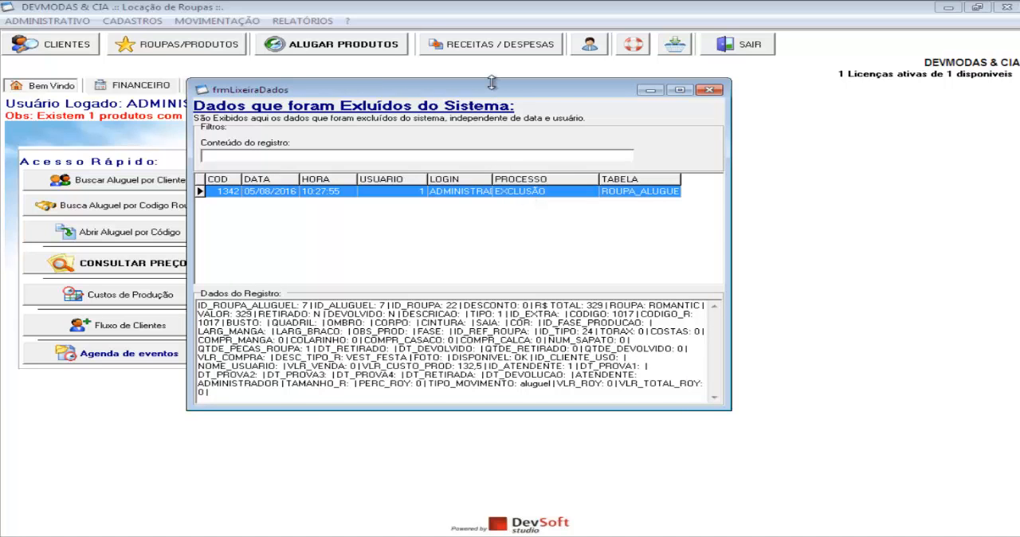
drag(496, 91, 539, 126)
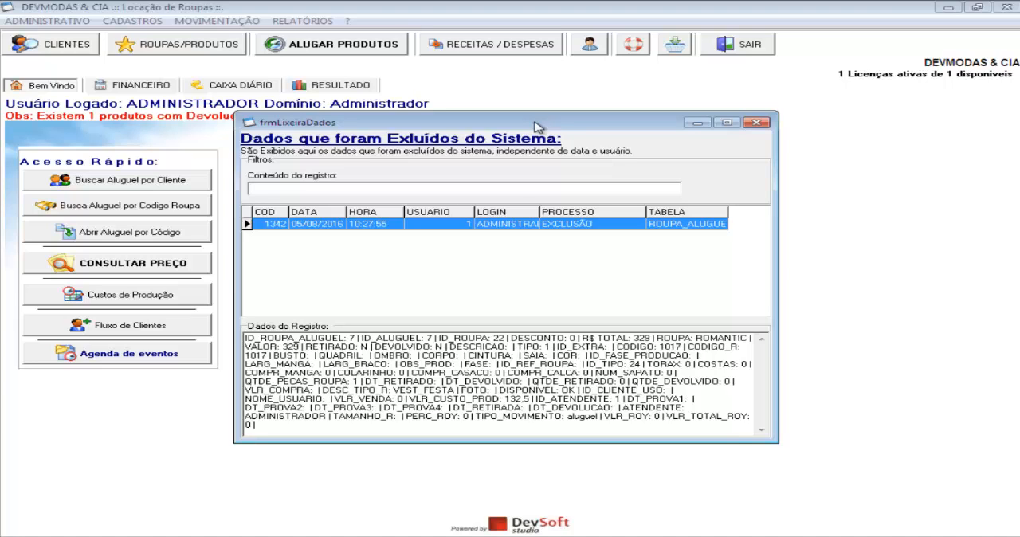
Filter the deleted records by the content ROMAN, examine the record's stored data, and close the data trash window
click(508, 189)
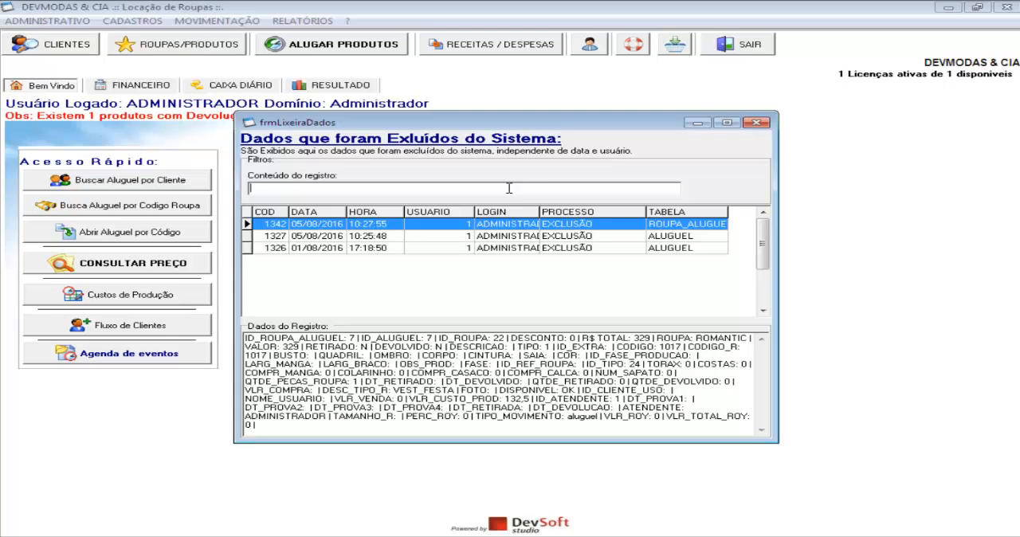
text(ROMAN)
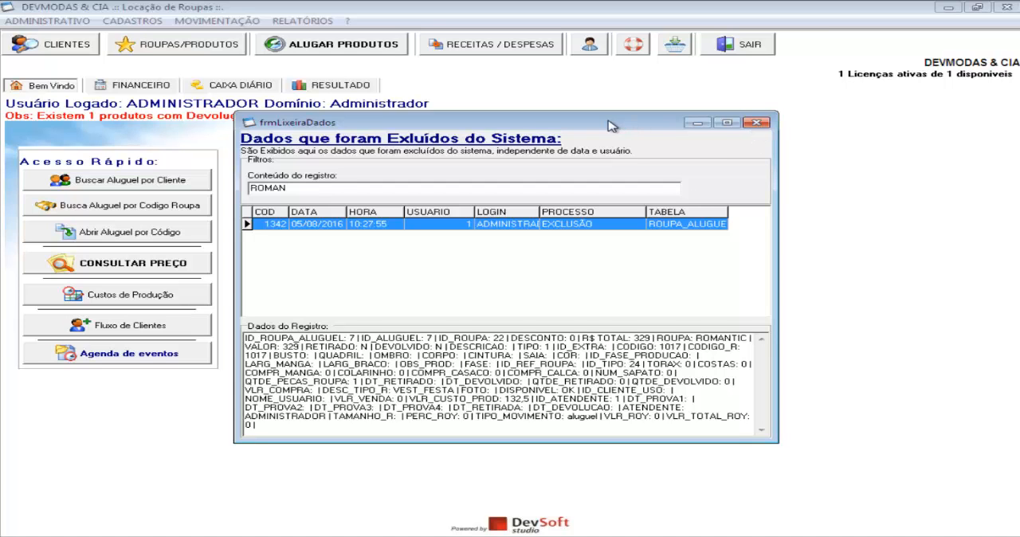
drag(612, 122, 660, 145)
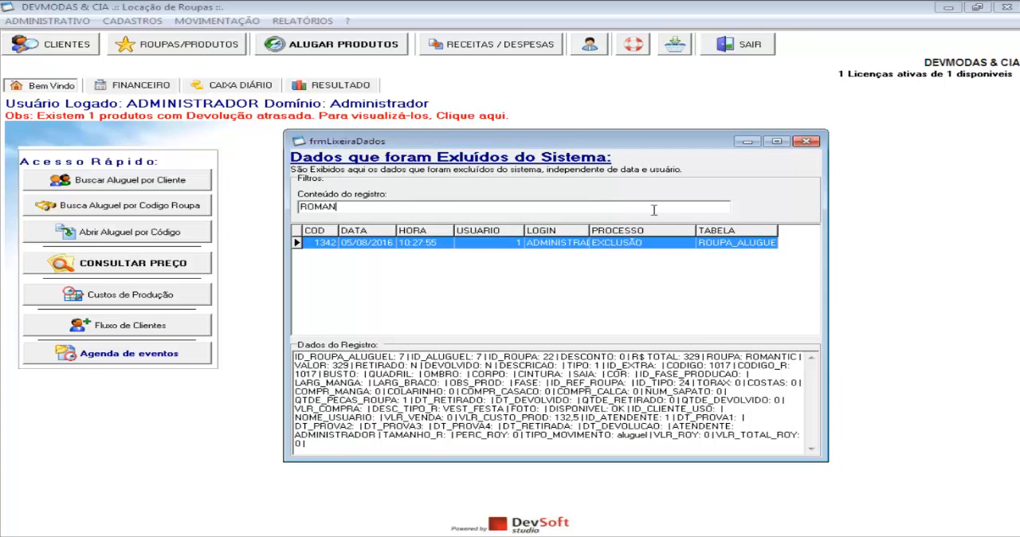
drag(341, 444, 276, 360)
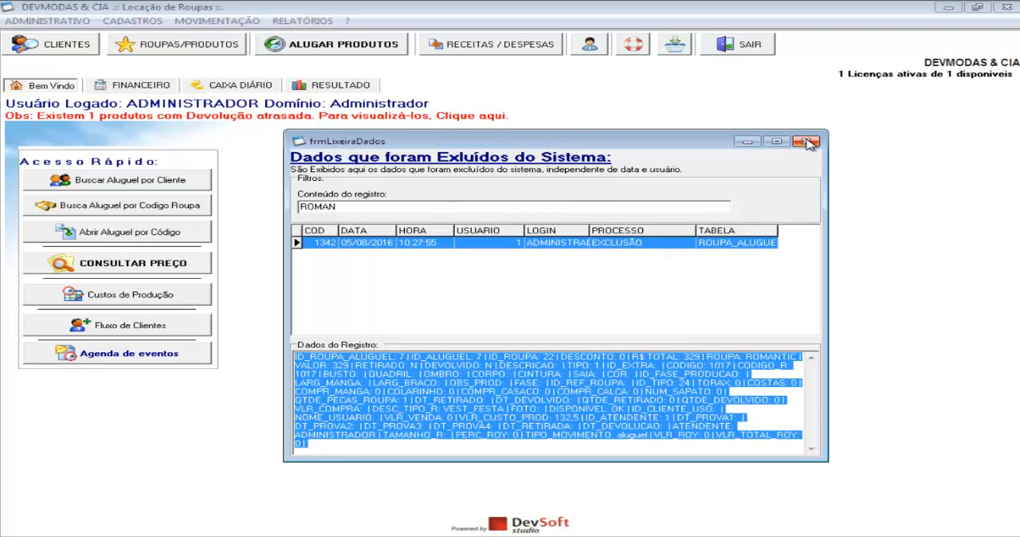
click(780, 373)
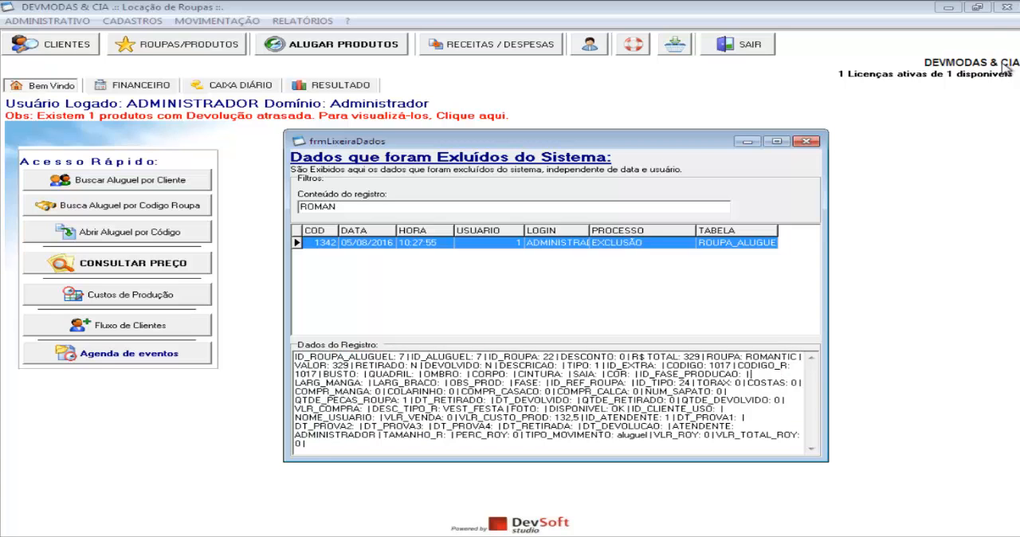
click(813, 145)
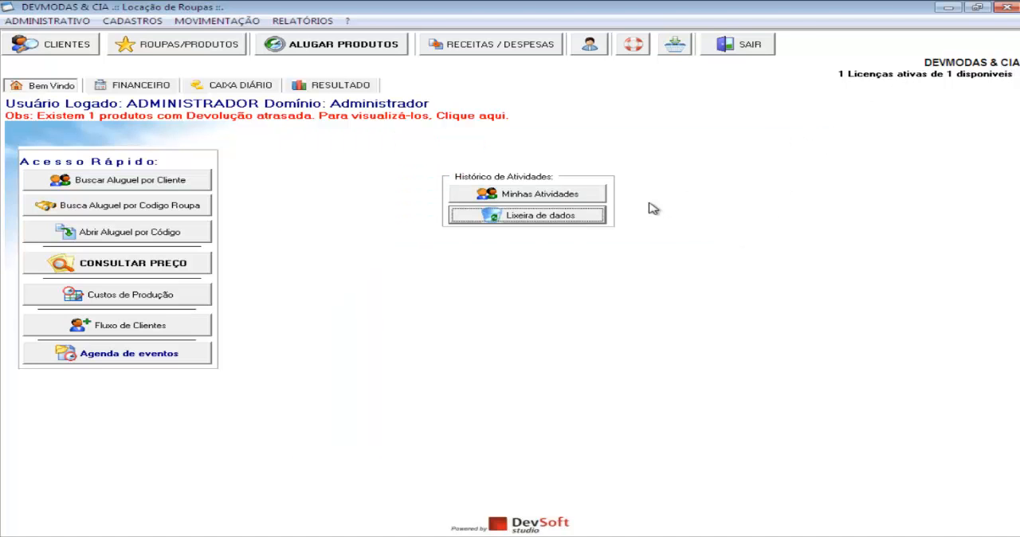
Open Minhas Atividades, choose the user ADMINISTRADOR and the start date 04/08/2016 as filters, then close the activity history
click(557, 199)
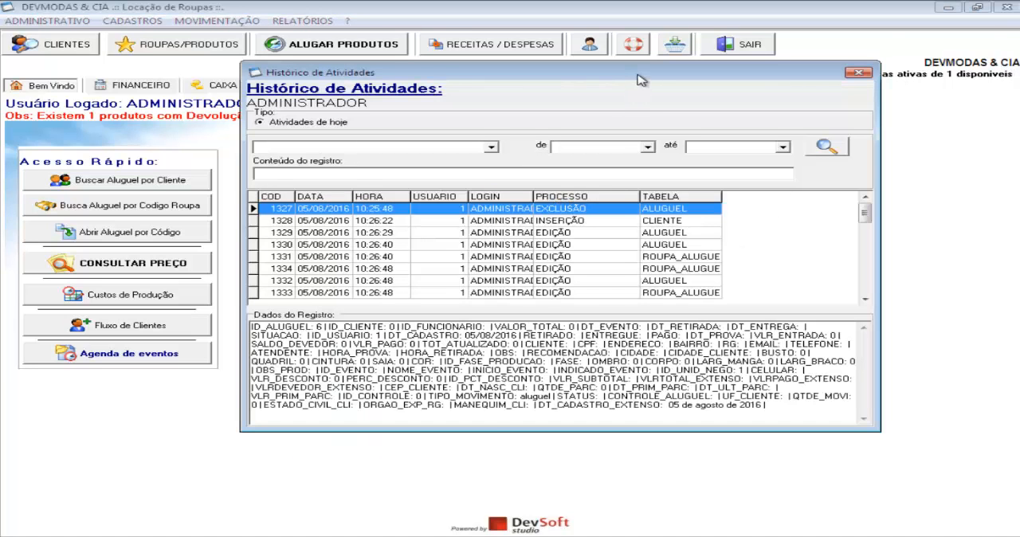
drag(640, 73, 663, 78)
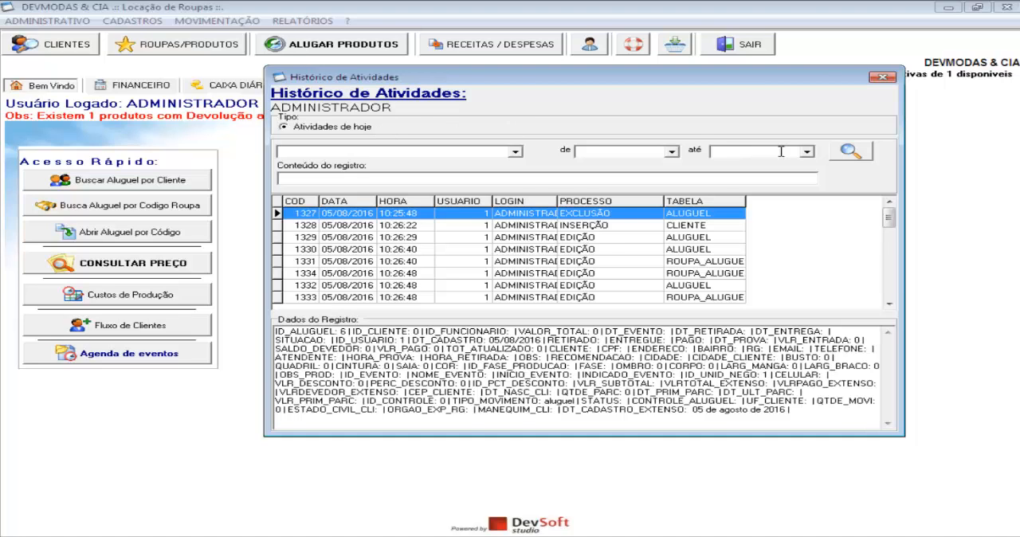
click(514, 151)
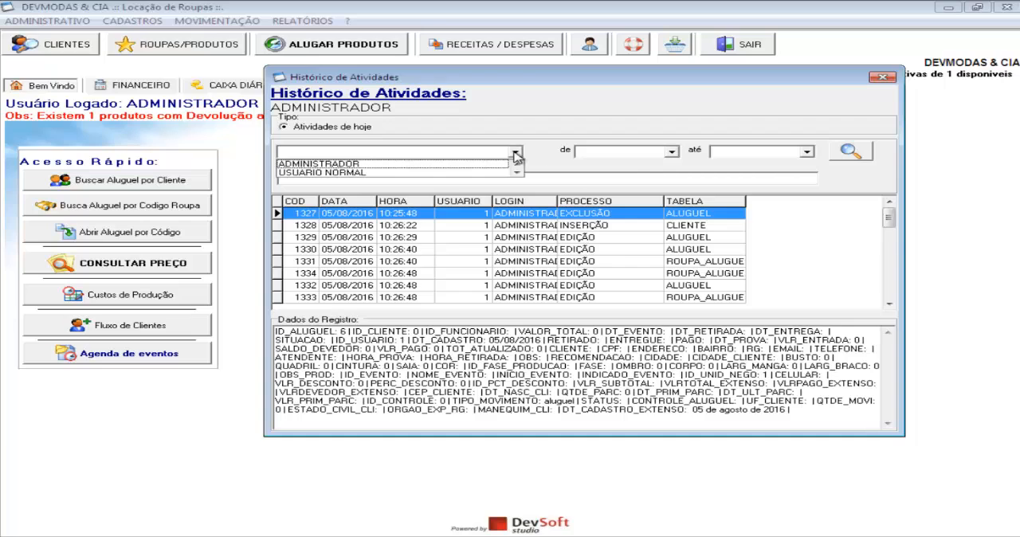
click(435, 163)
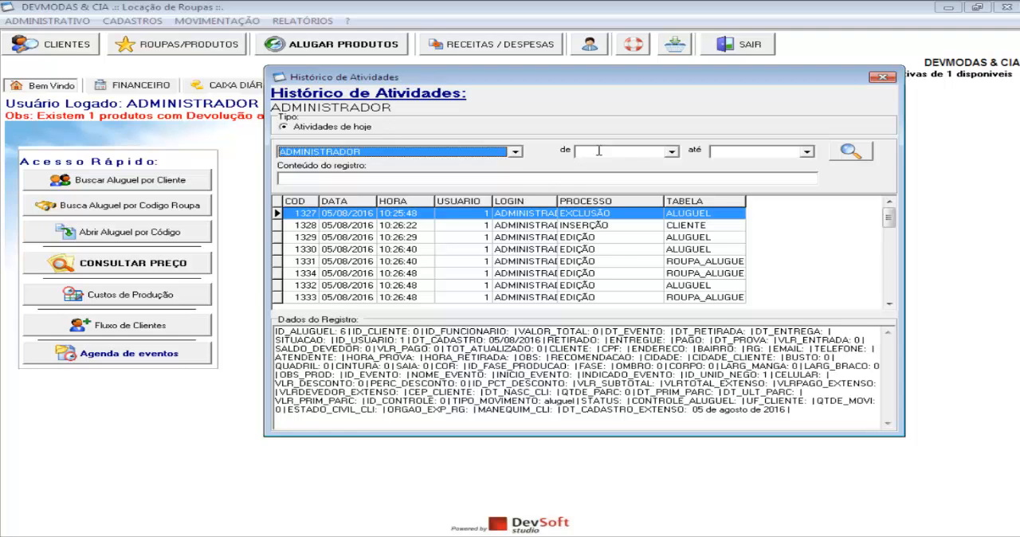
click(535, 177)
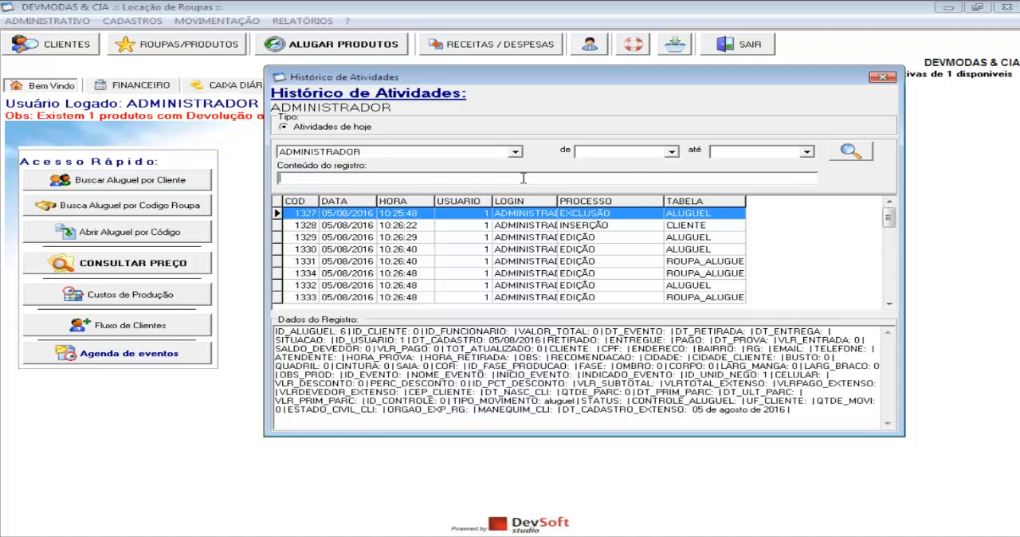
click(671, 151)
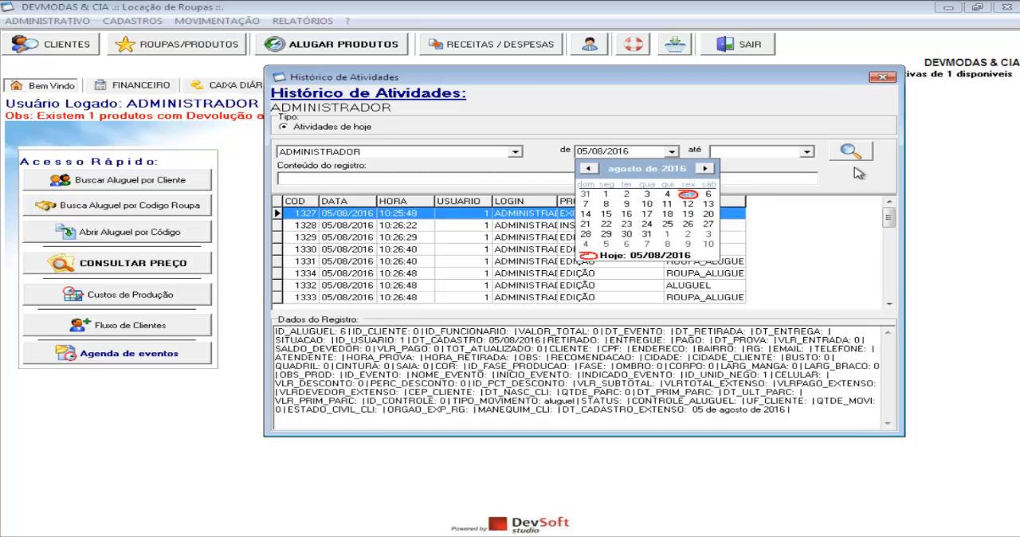
click(668, 194)
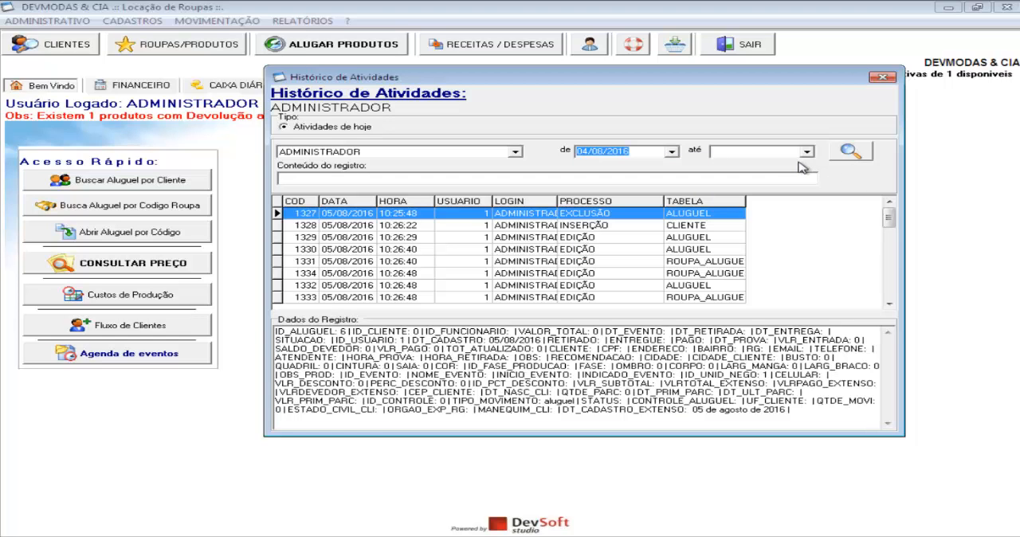
click(885, 78)
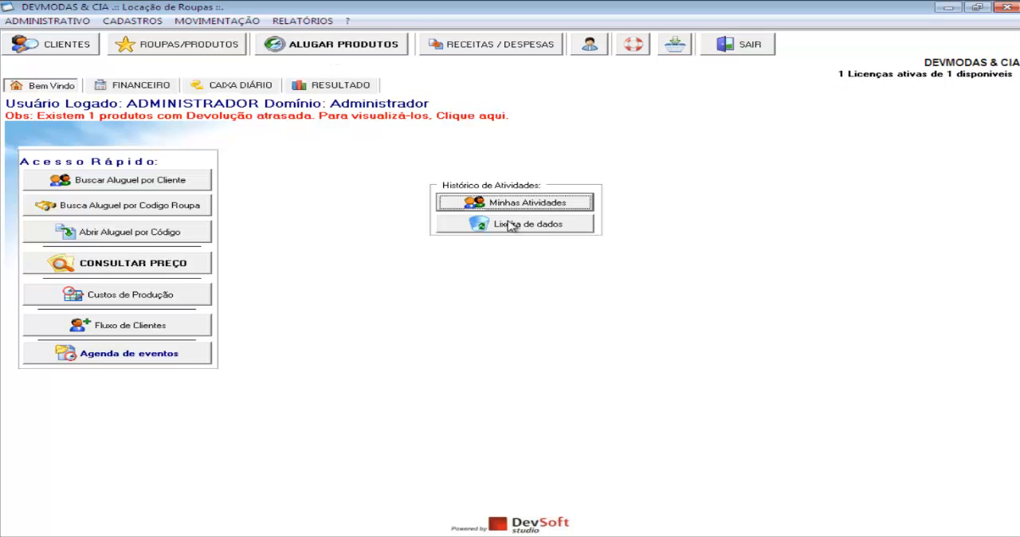
Open the 05/08/2016 rental from the Financeiro section's list of today's rentals and reposition the rental form window
click(158, 90)
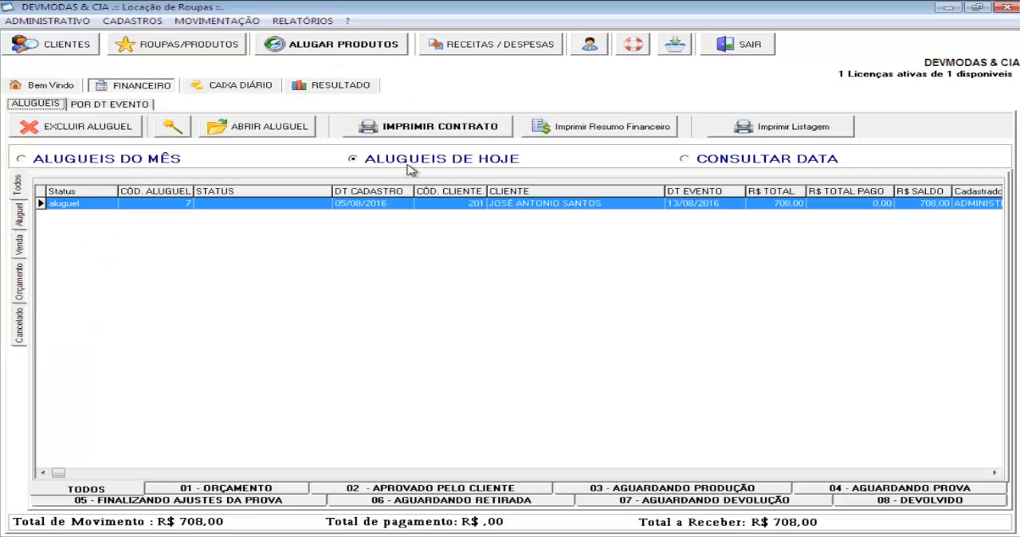
click(269, 129)
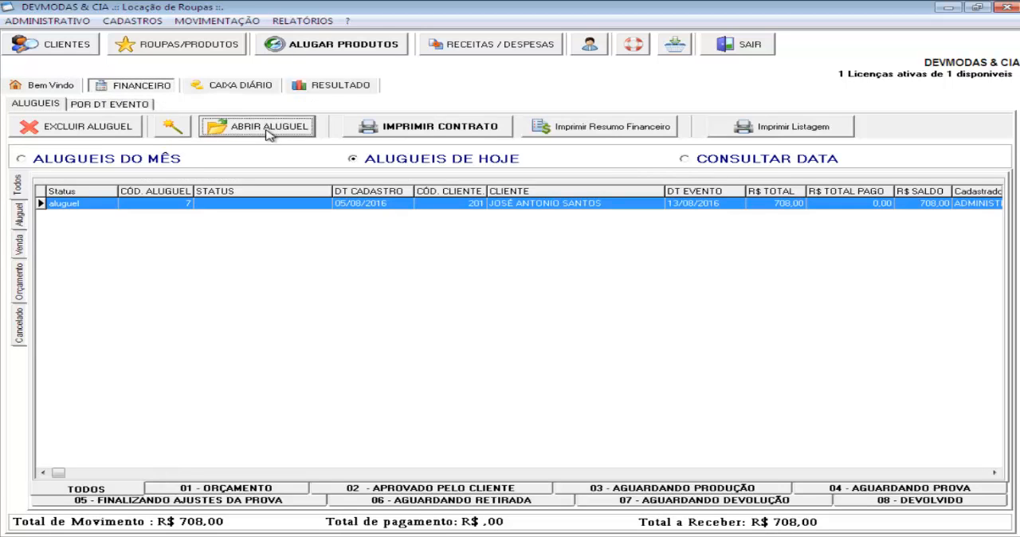
drag(476, 18, 483, 17)
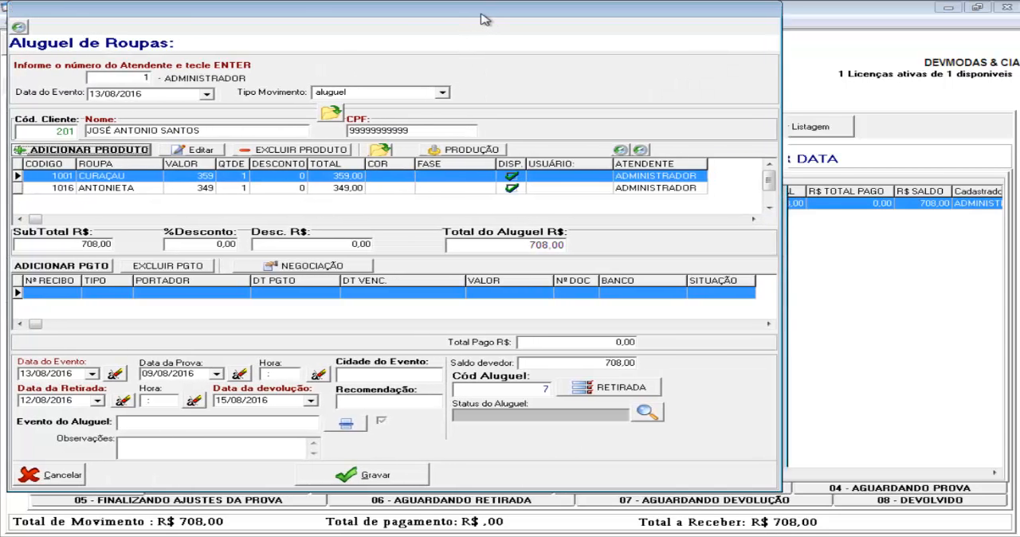
Open the rental's modification history and compare the stored record data across its edit entries, especially 10:27:03 and 10:27:52
click(17, 27)
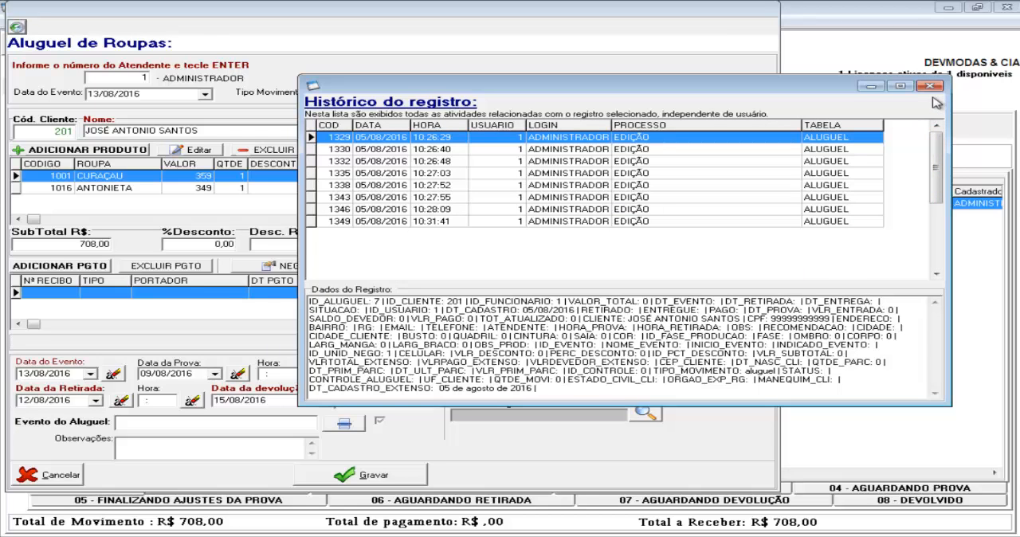
click(674, 162)
click(672, 138)
key(Down)
key(Down)
key(Down)
key(Down)
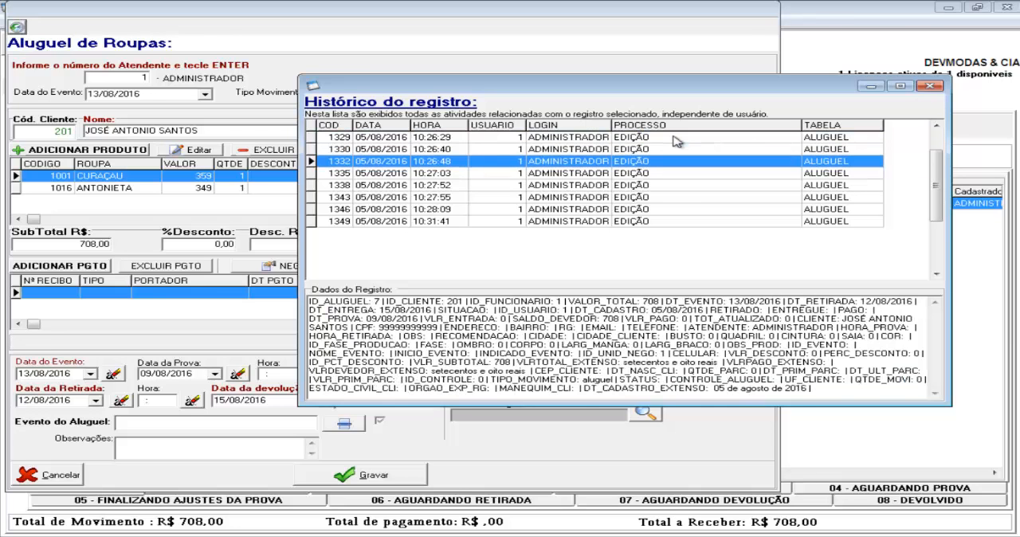
key(Down)
key(Down)
key(Down)
key(Up)
key(Up)
key(Up)
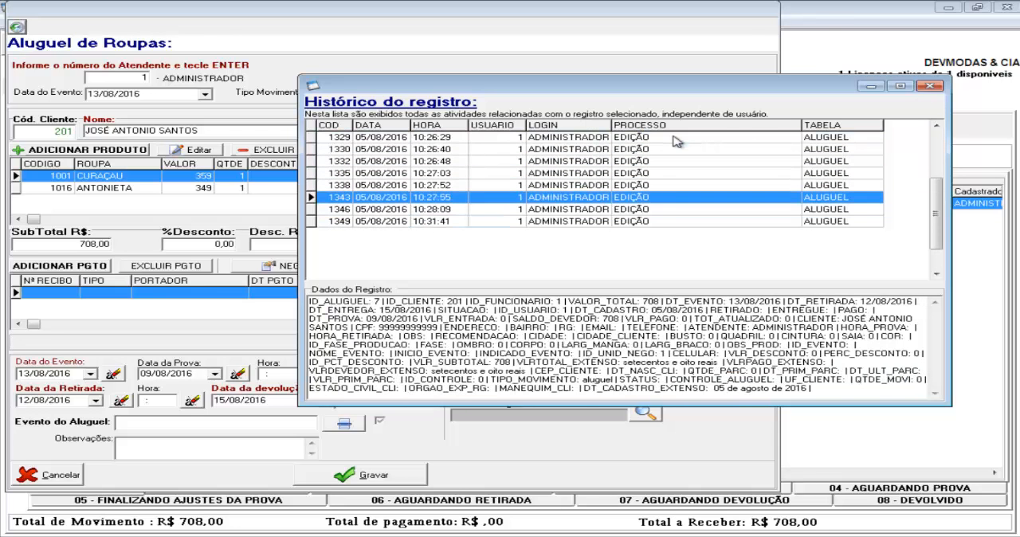
key(Up)
key(Up)
key(Up)
key(Up)
key(Down)
key(Down)
key(Down)
key(Down)
key(Down)
key(Down)
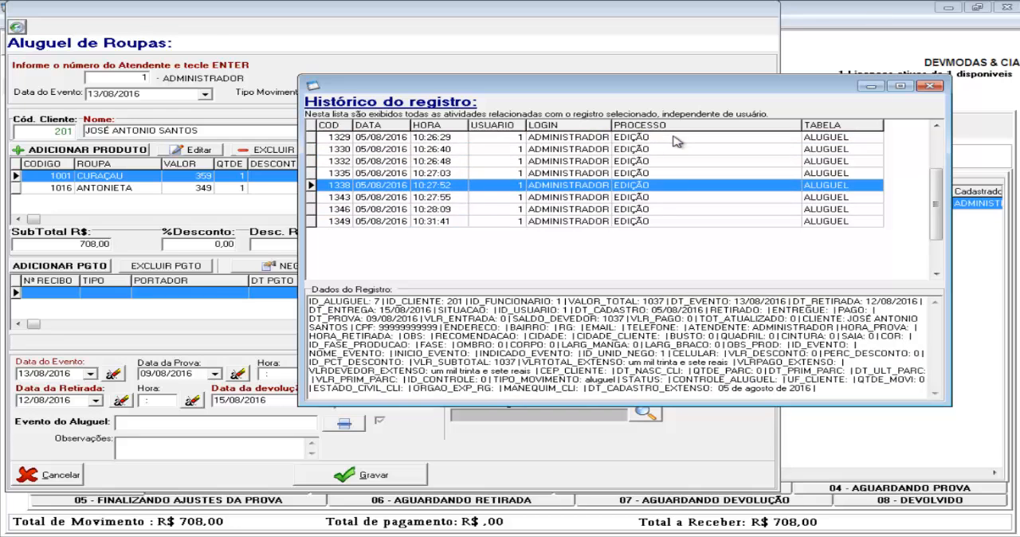
key(Down)
key(Up)
key(Up)
key(Up)
key(Up)
key(Down)
key(Up)
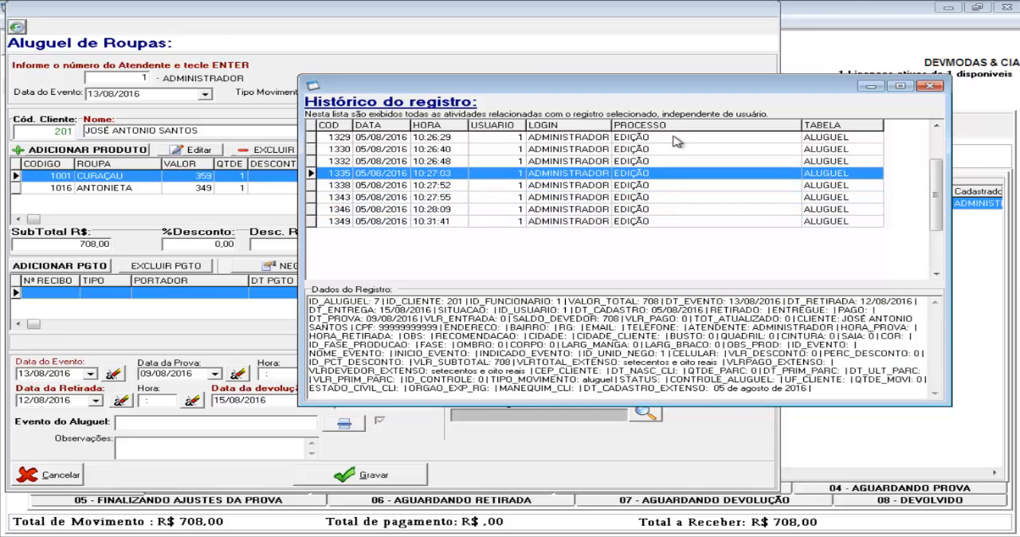
key(Down)
key(Up)
key(Down)
key(Up)
key(Down)
key(Up)
key(Down)
key(Up)
key(Down)
key(Up)
key(Down)
key(Up)
key(Down)
key(Up)
key(Down)
key(Up)
key(Down)
key(Up)
key(Down)
Compare the 10:26:40 and 10:26:48 edits in the rental's history and highlight VALOR_TOTAL in the 10:26:40 record data
key(Up)
key(Down)
key(Up)
key(Down)
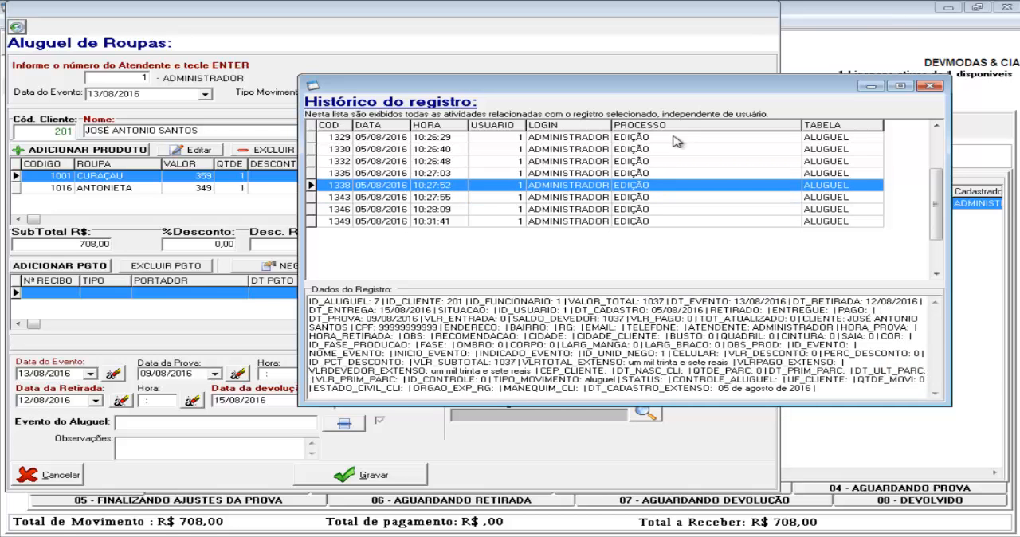
key(Up)
key(Up)
key(Up)
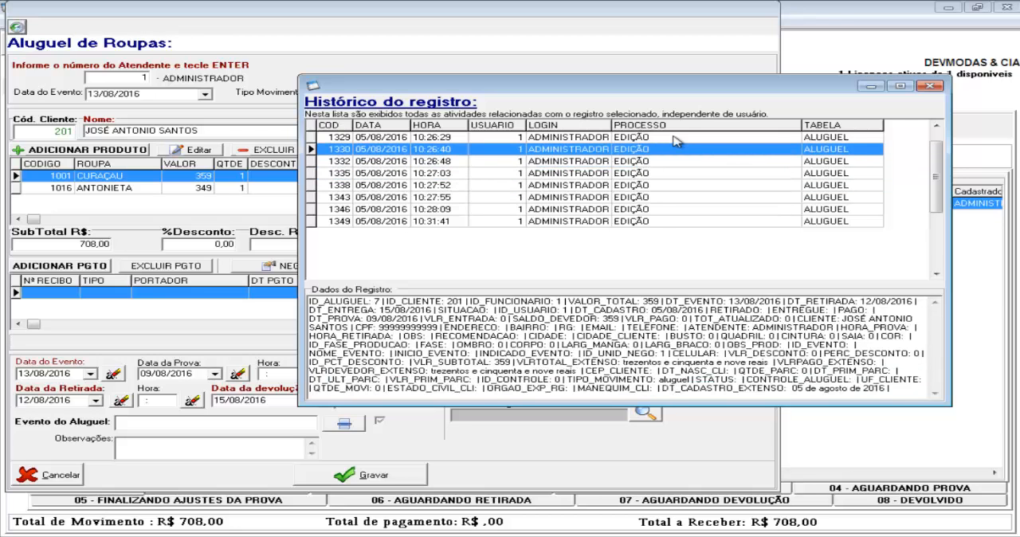
key(Up)
key(Down)
key(Down)
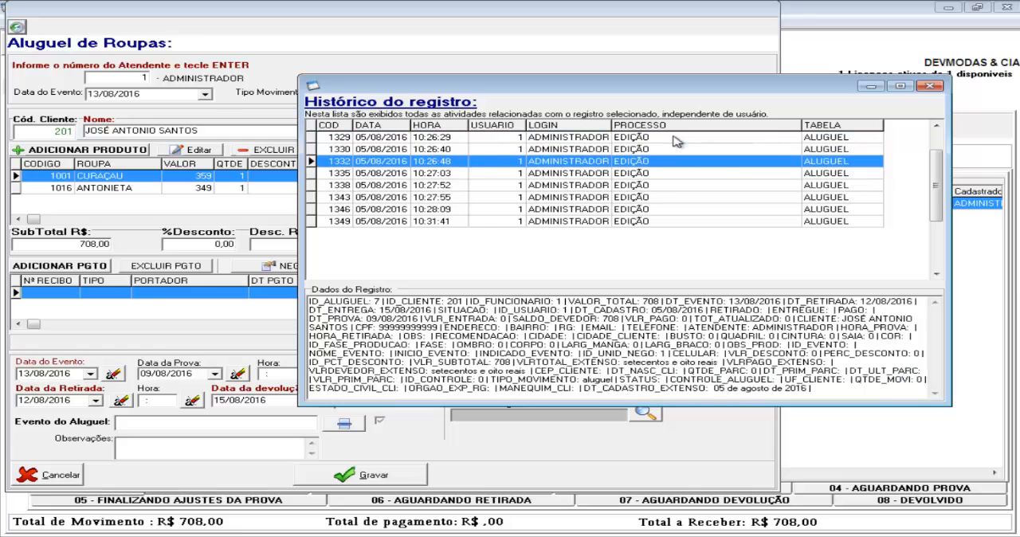
key(Up)
key(Down)
key(Up)
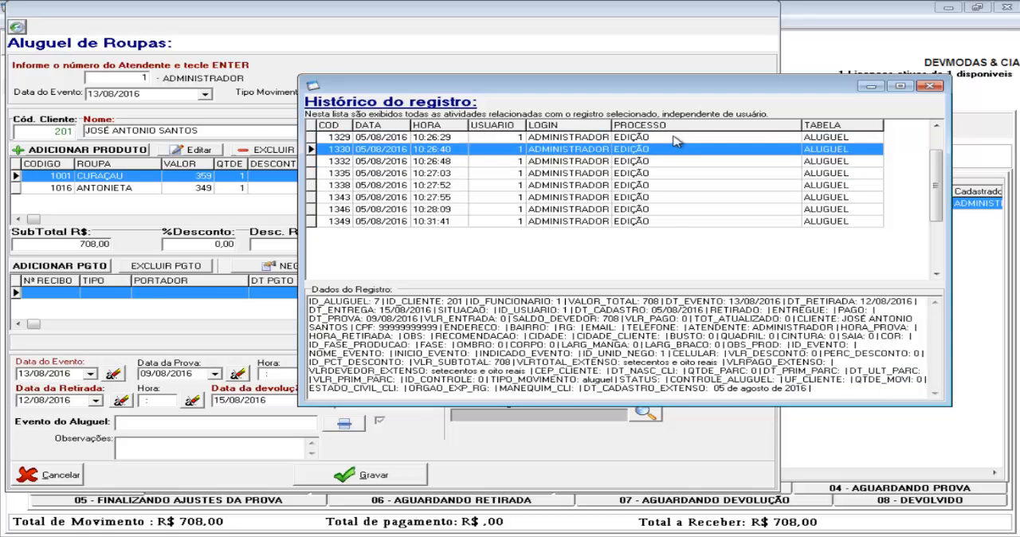
key(Down)
key(Up)
key(Down)
key(Up)
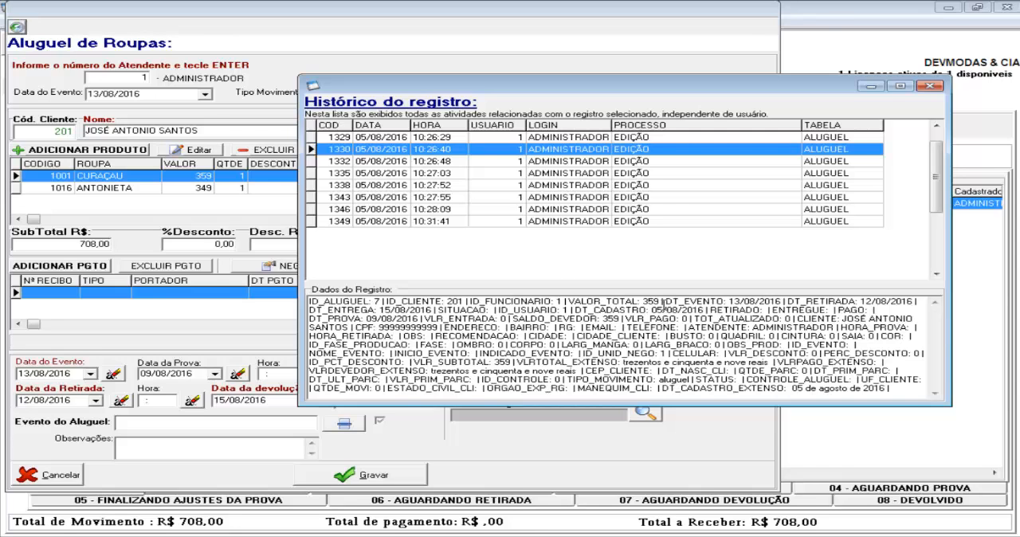
drag(658, 301, 568, 302)
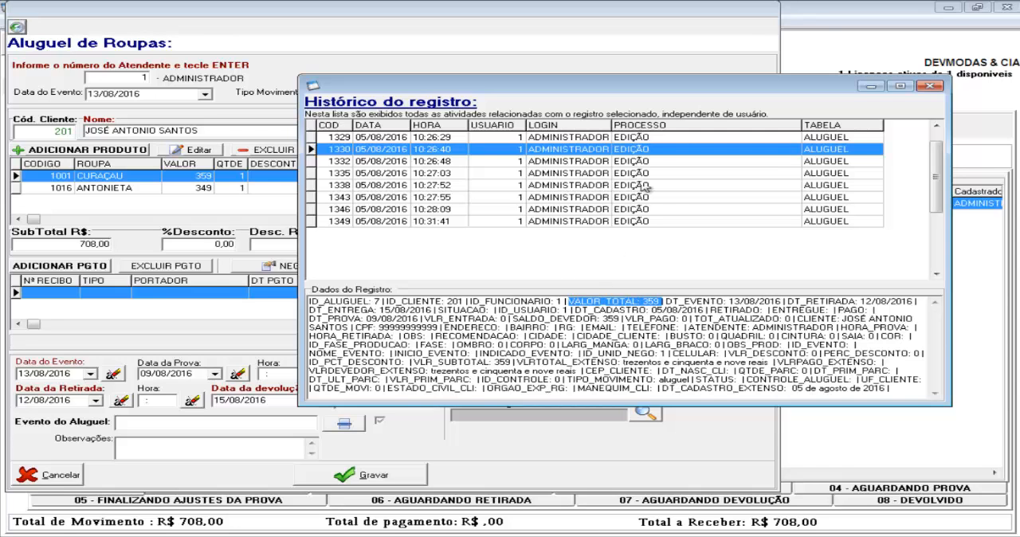
click(661, 153)
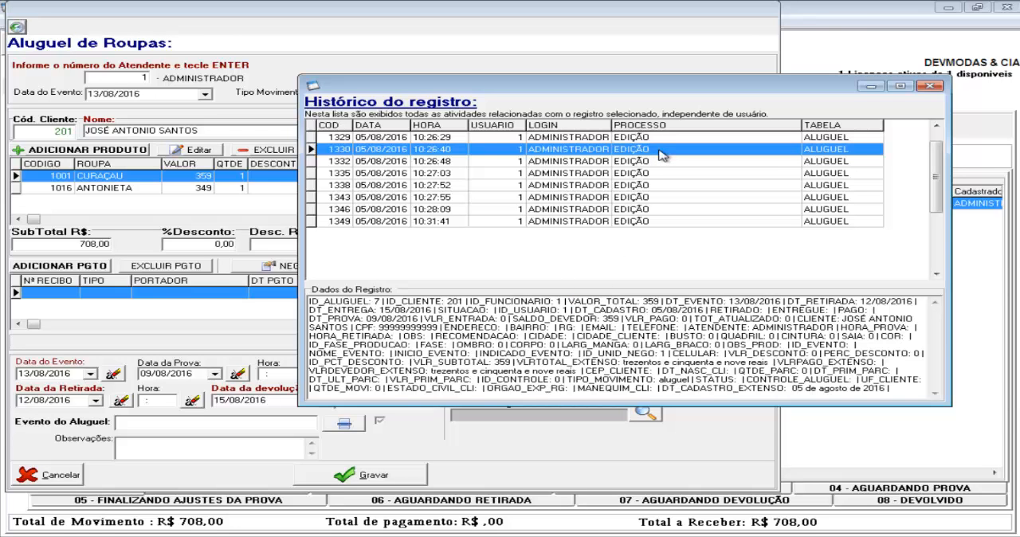
Examine how the rental's total value changes across the edits from 10:26:48 to 10:31:41, then close the record history
key(Down)
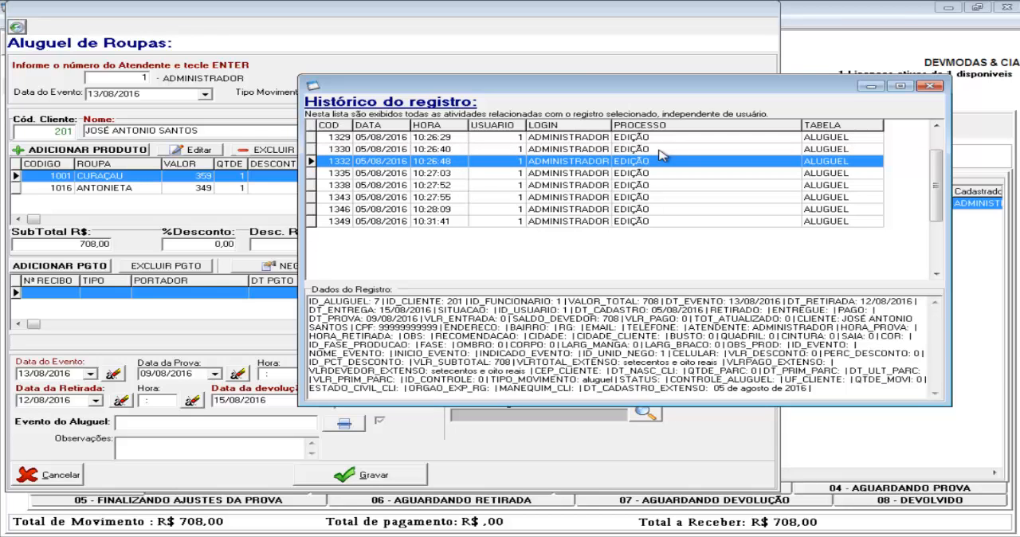
key(Down)
key(Down)
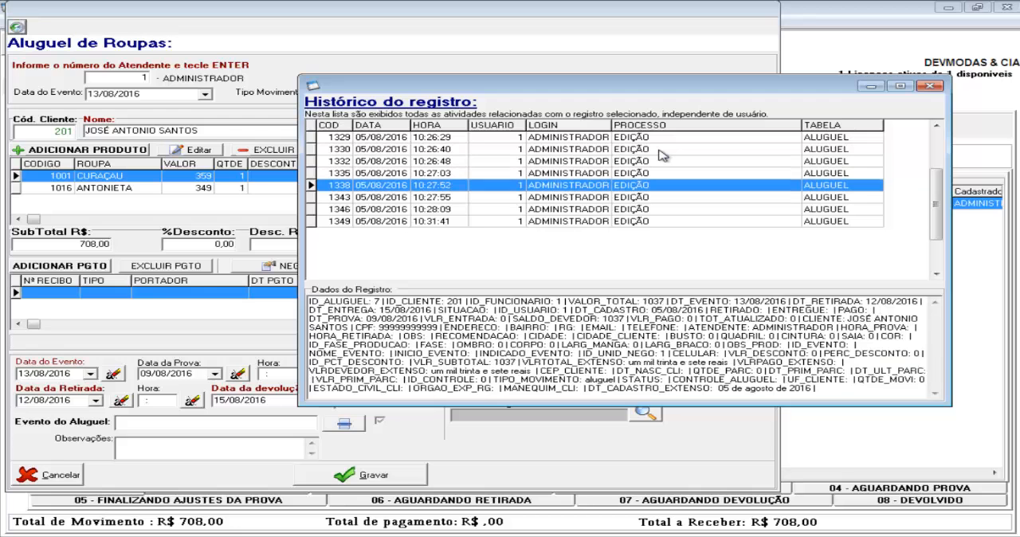
key(Down)
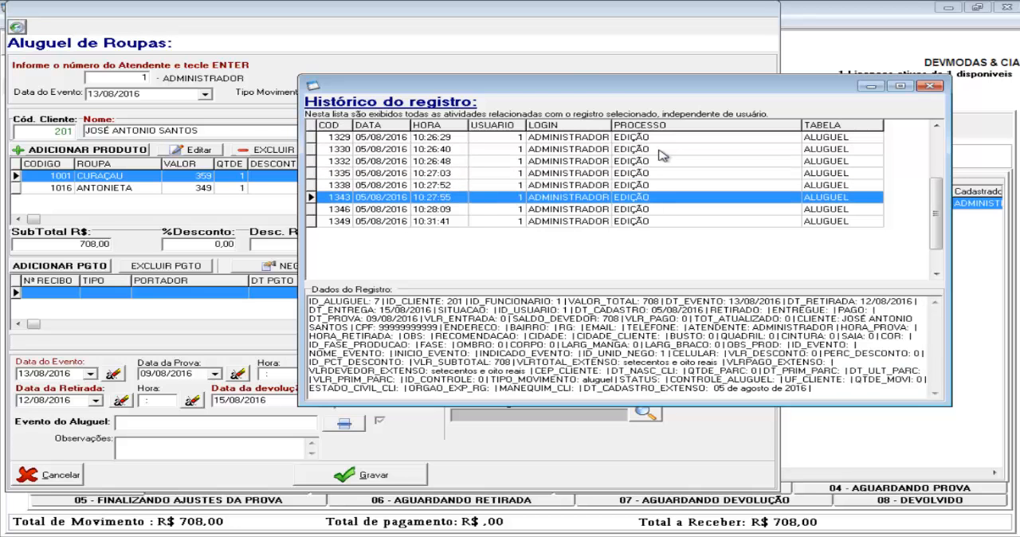
key(Up)
key(Down)
key(Up)
key(Down)
key(Up)
key(Down)
key(Down)
key(Down)
key(Up)
key(Up)
key(Up)
key(Up)
key(Down)
key(Down)
key(Down)
key(Down)
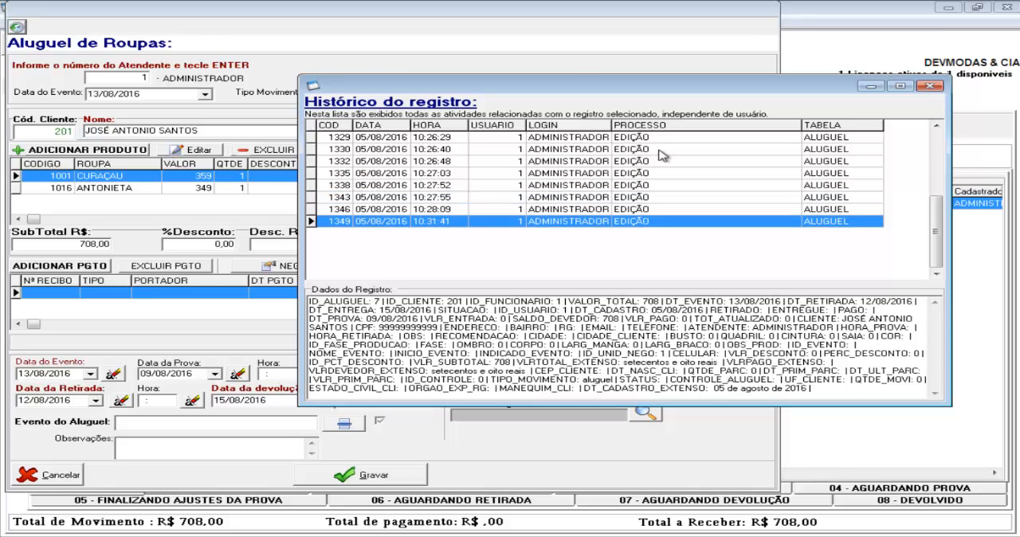
key(Up)
key(Down)
key(Up)
key(Up)
key(Up)
key(Up)
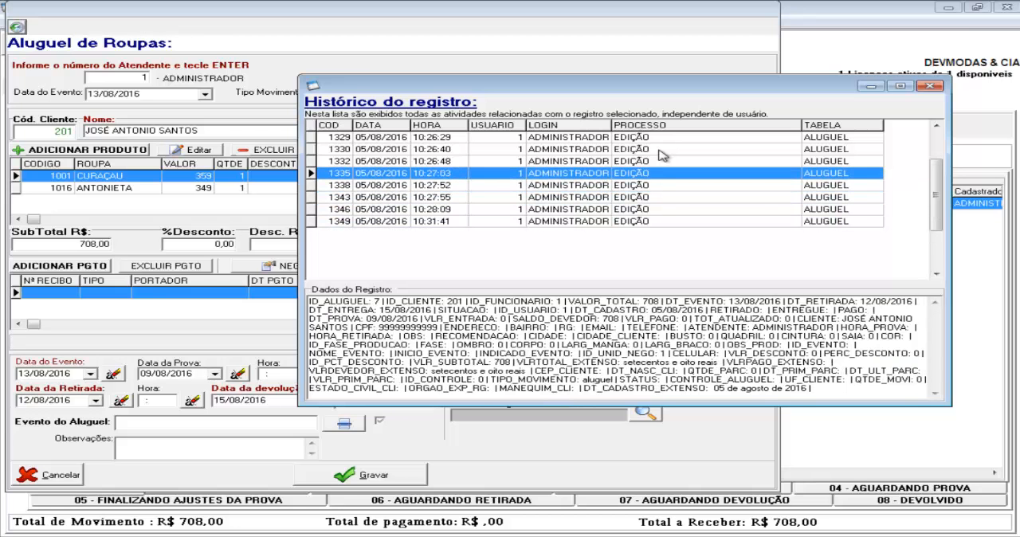
key(Up)
key(Down)
key(Down)
key(Down)
key(Down)
key(Up)
key(Up)
key(Up)
key(Up)
key(Up)
key(Down)
key(Down)
key(Down)
key(Down)
key(Up)
key(Up)
key(Up)
key(Down)
key(Down)
key(Down)
key(Down)
key(Down)
key(Up)
key(Up)
key(Up)
key(Up)
key(Down)
key(Down)
key(Down)
key(Down)
key(Up)
key(Up)
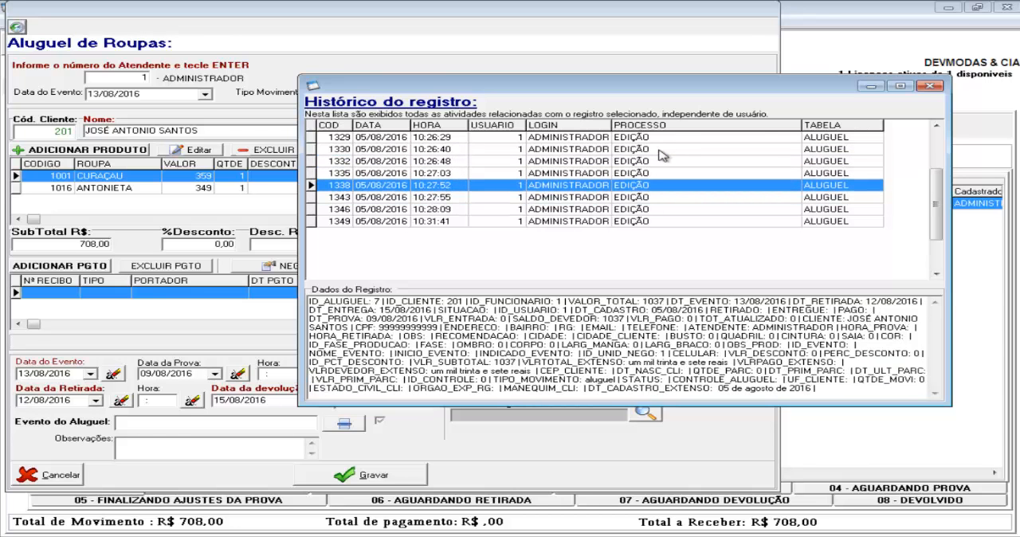
click(931, 86)
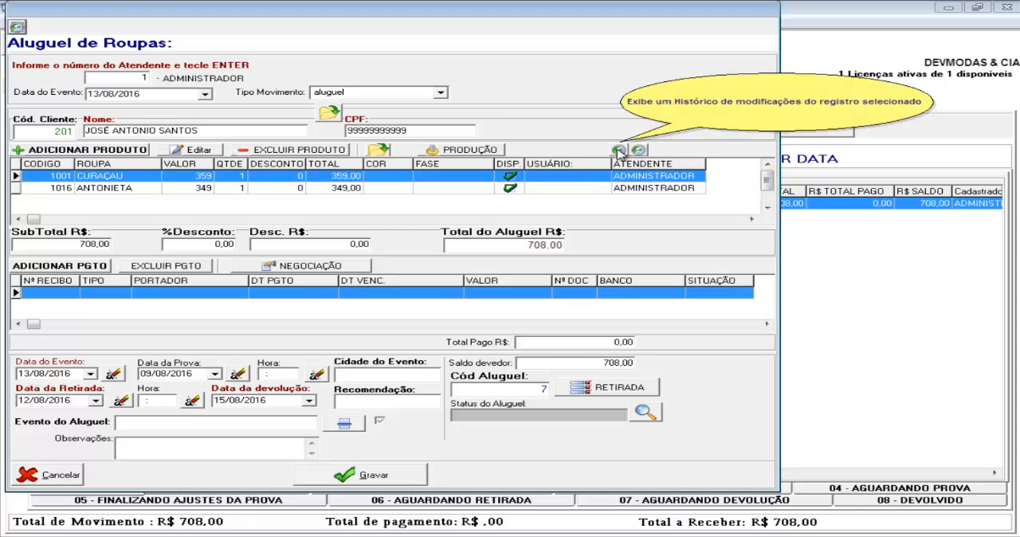
Open the modification history of the rented product CURAÇAU, examine its edit entries, and close the history window
click(235, 191)
click(242, 177)
click(242, 191)
click(245, 181)
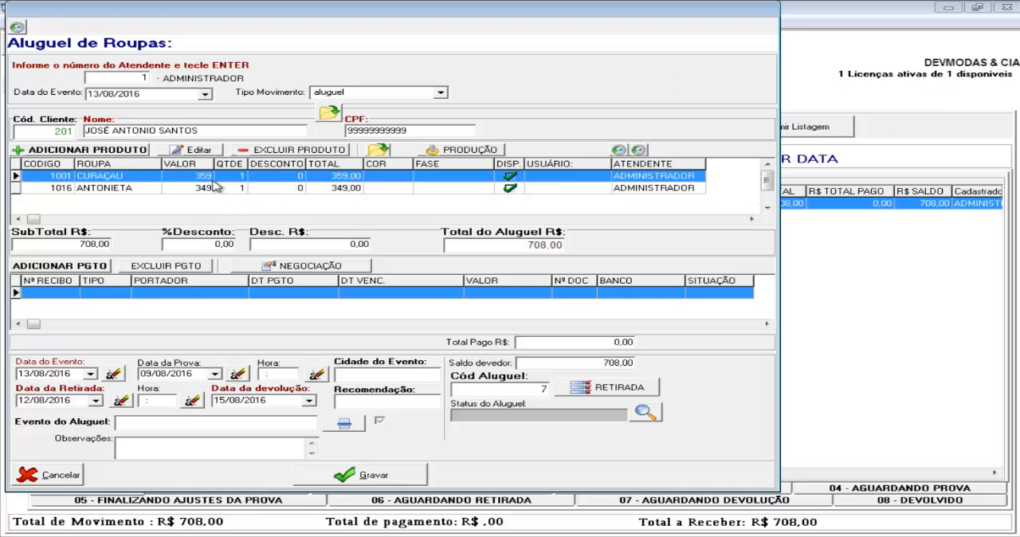
click(619, 151)
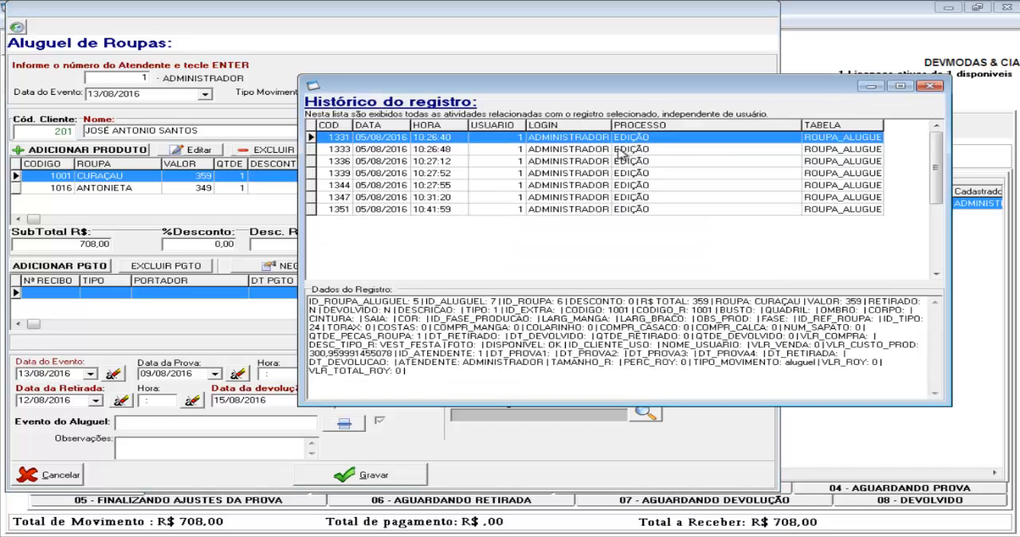
click(621, 150)
key(Down)
key(Down)
key(Down)
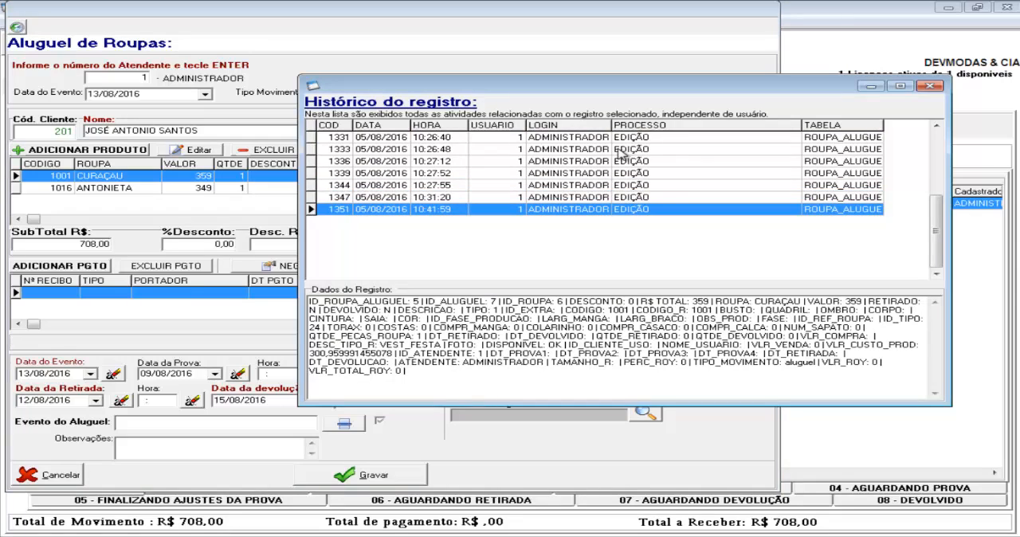
key(Up)
key(Up)
key(Up)
key(Up)
key(Up)
key(Up)
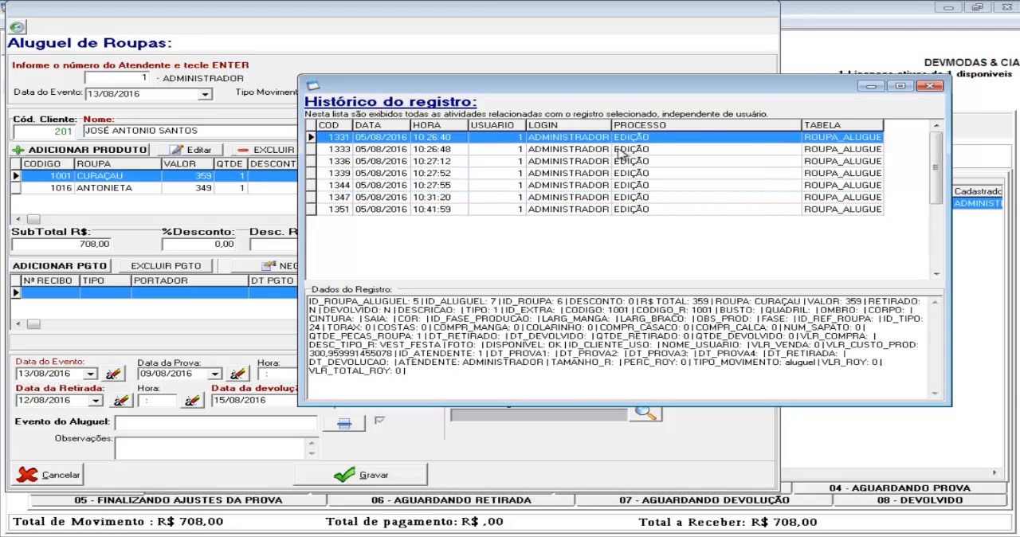
click(930, 86)
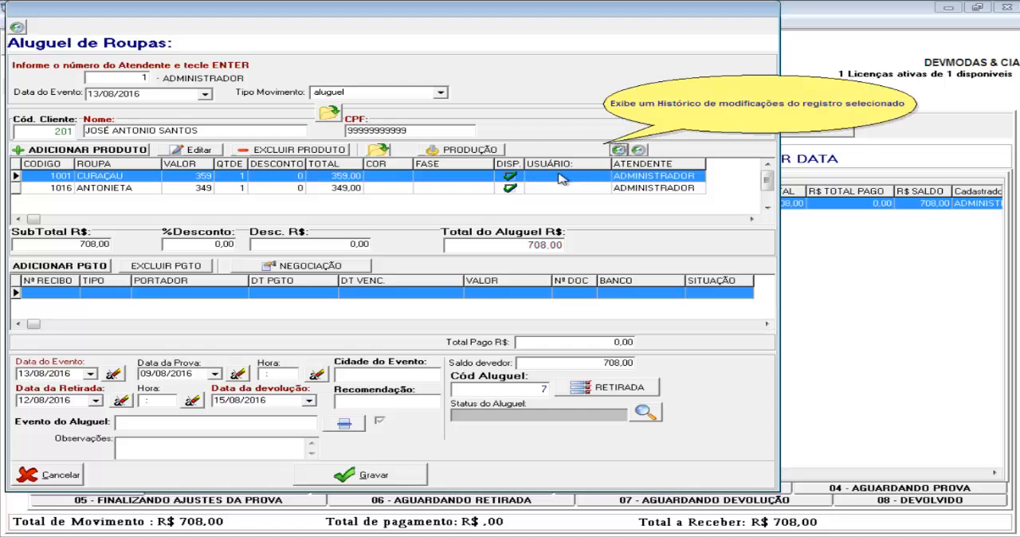
Open the history covering all the rental's products, examine the EXCLUSÃO entry and the edits around it, then close the history
click(638, 151)
click(805, 233)
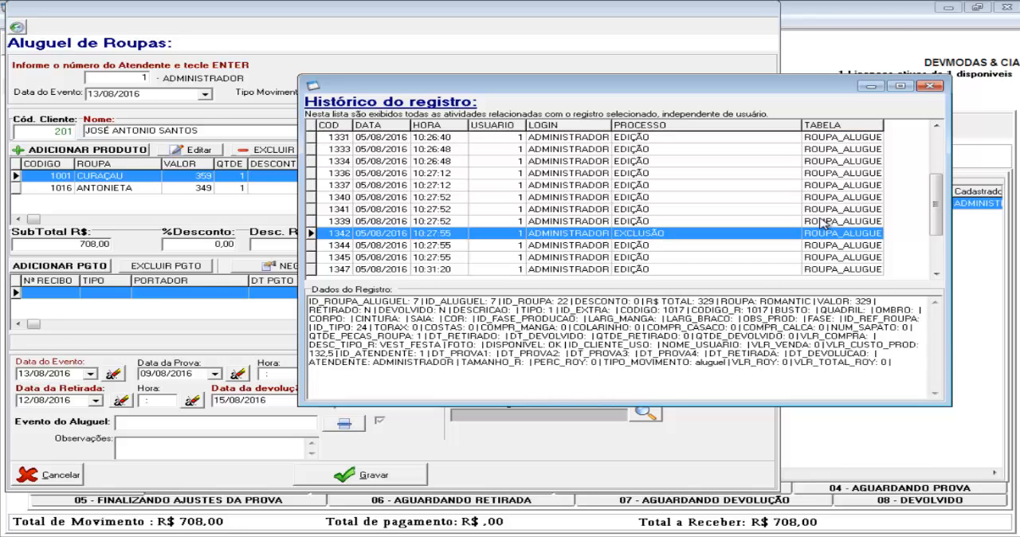
key(Up)
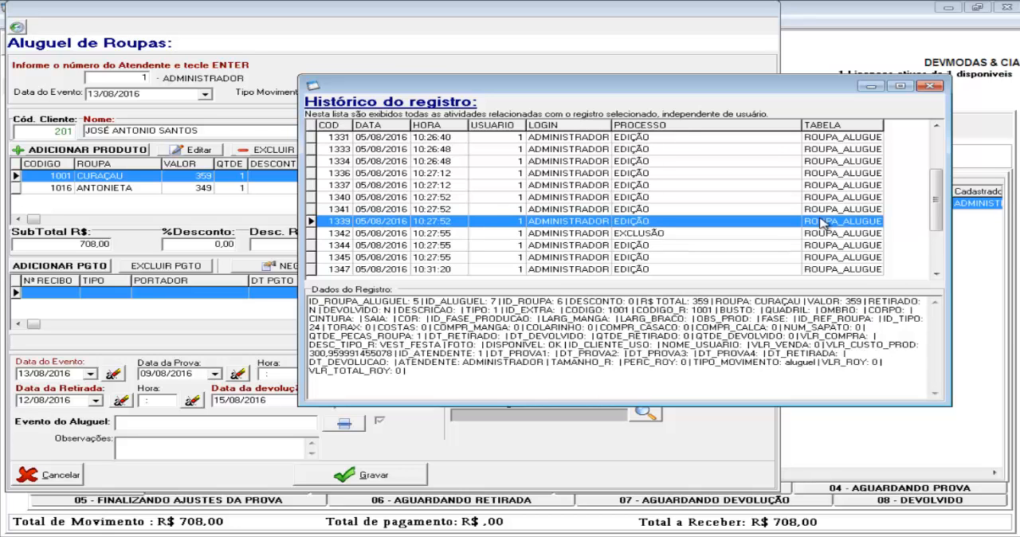
key(Down)
key(Up)
key(Down)
key(Down)
key(Up)
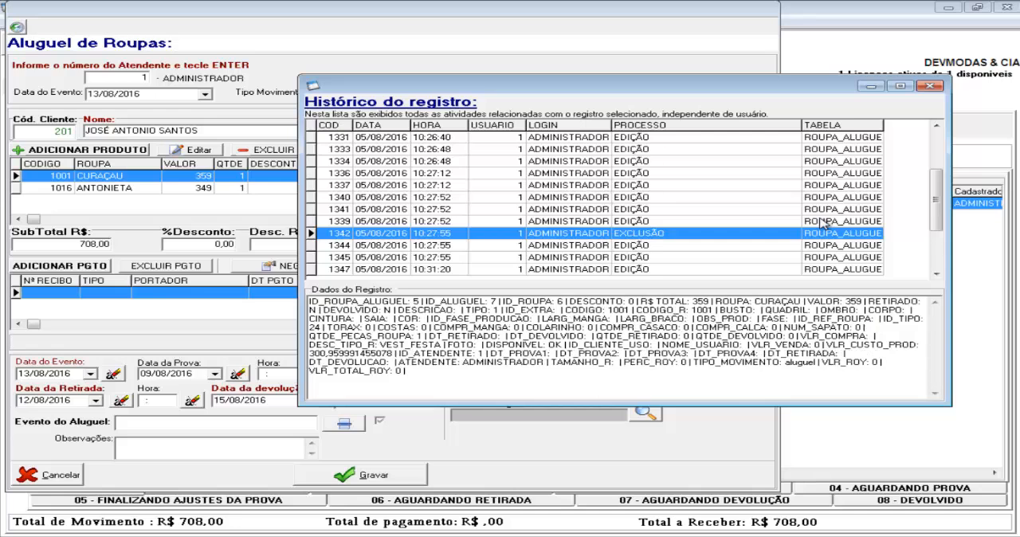
key(Down)
key(Down)
key(Down)
key(Down)
key(Down)
key(Down)
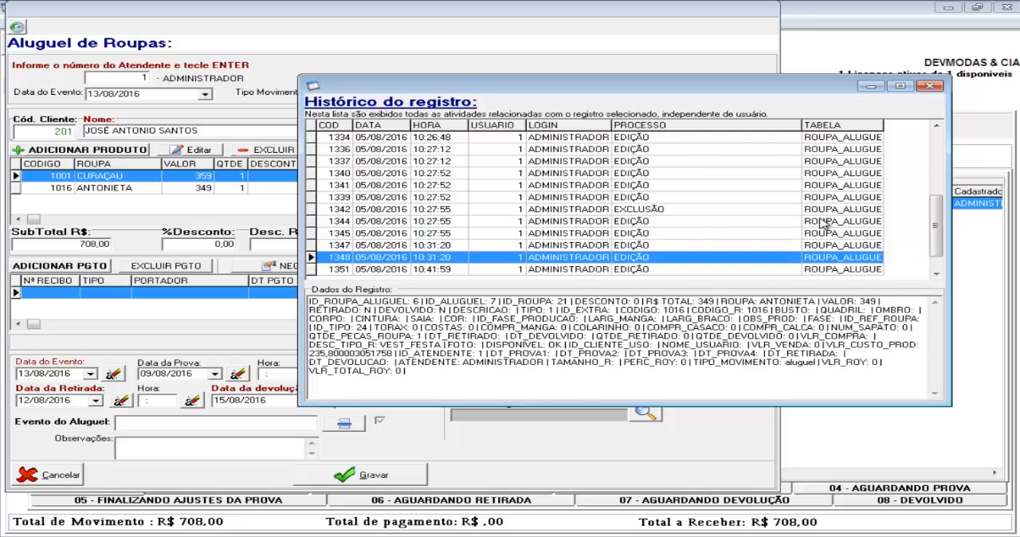
key(Up)
key(Up)
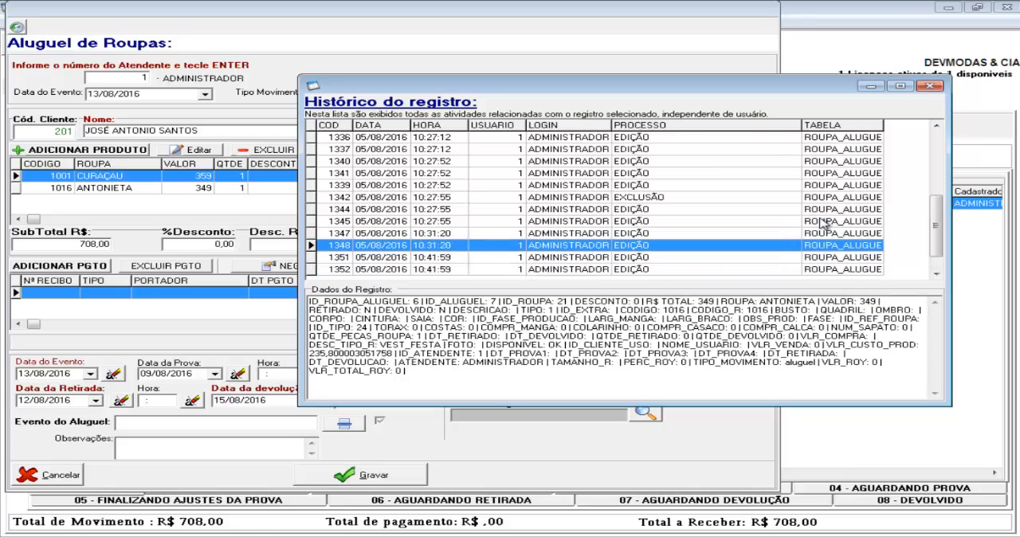
key(Up)
key(Up)
key(Up)
key(Up)
key(Up)
key(Up)
key(Up)
key(Up)
key(Up)
key(Up)
key(Up)
key(Up)
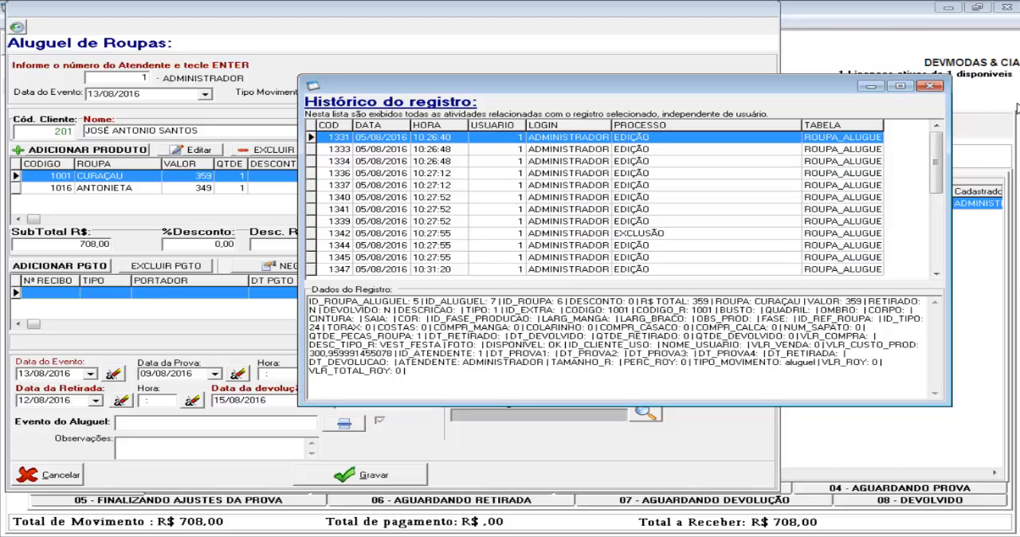
click(931, 86)
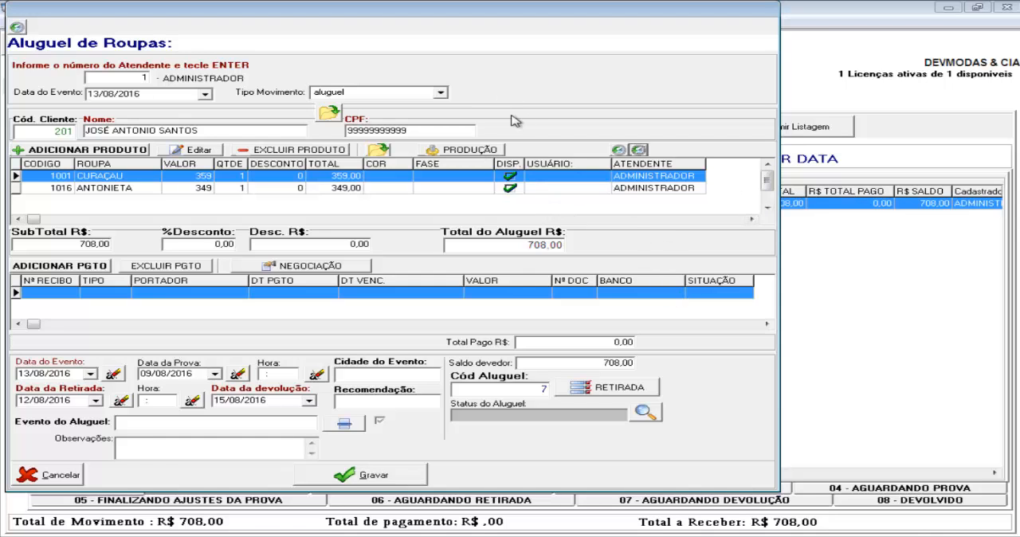
Save the rental, accept printing its rental receipt, and close the contract template list without choosing a template
click(345, 475)
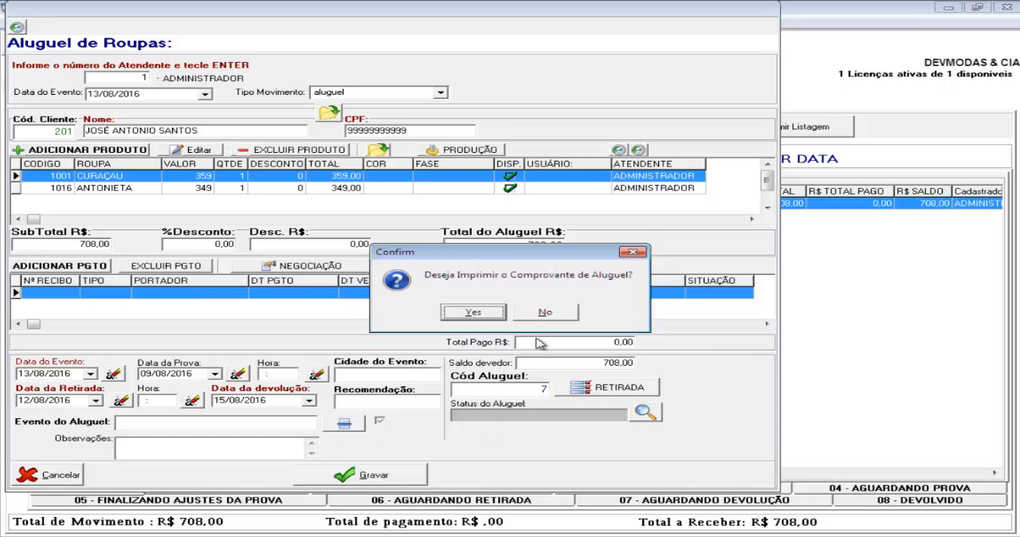
click(477, 313)
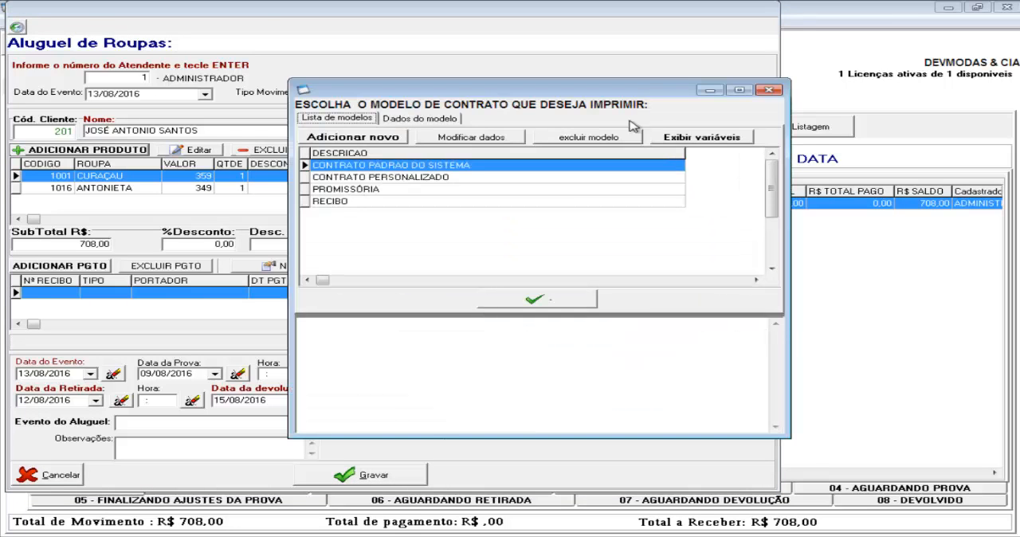
click(768, 89)
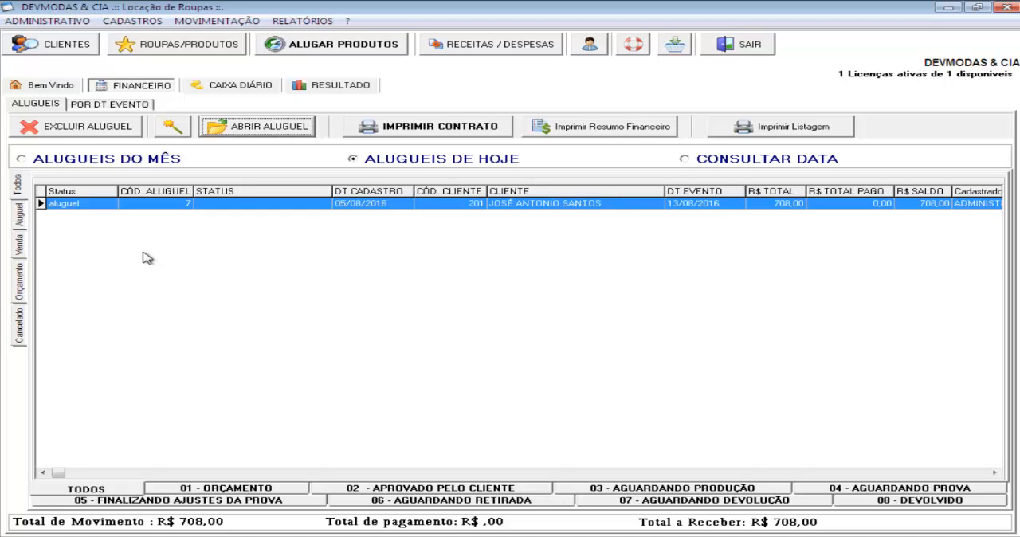
Open the configuration panel, examine the settings with codes 2, 11, 25 and 12 and their descriptions, and close it
click(62, 24)
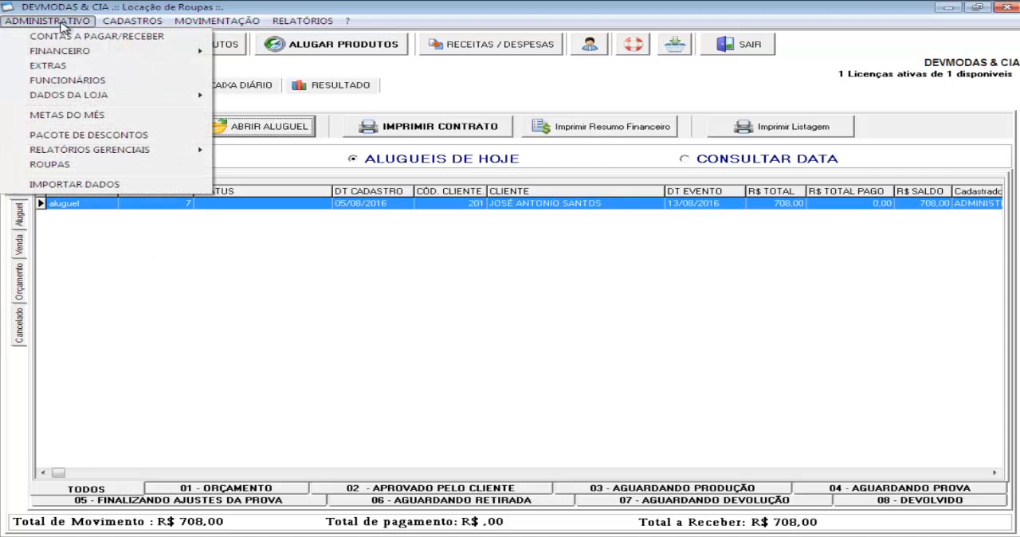
mouse_move(167, 96)
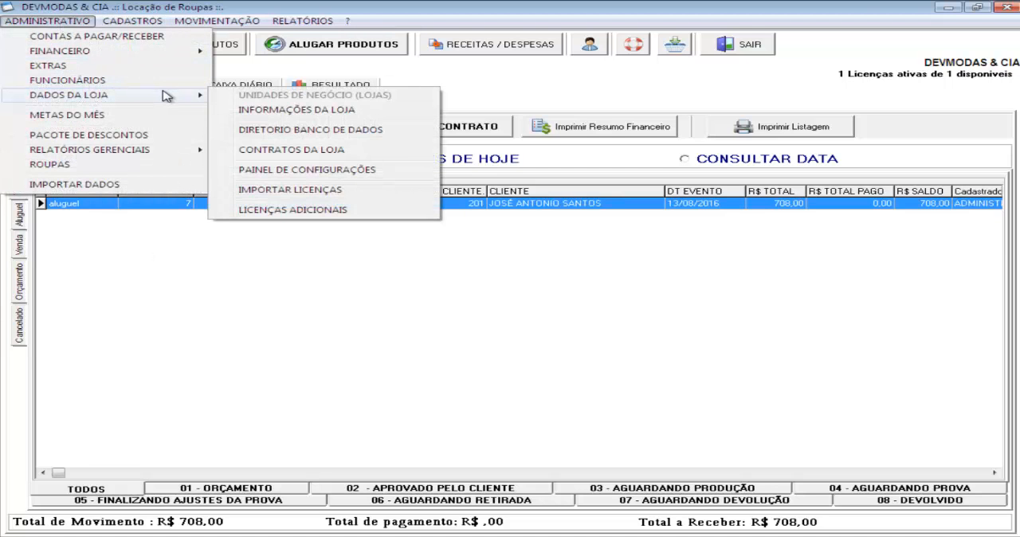
click(337, 169)
click(342, 161)
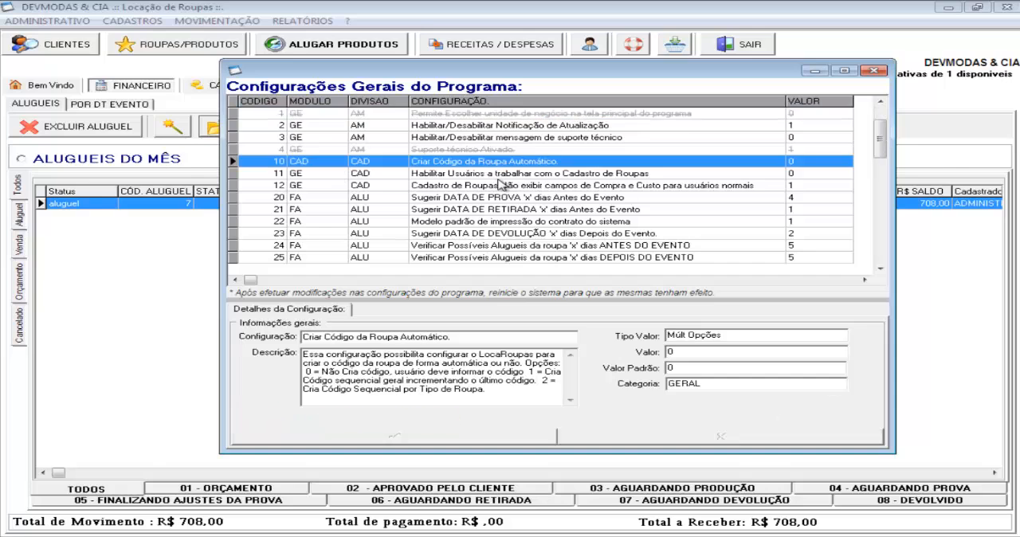
click(508, 127)
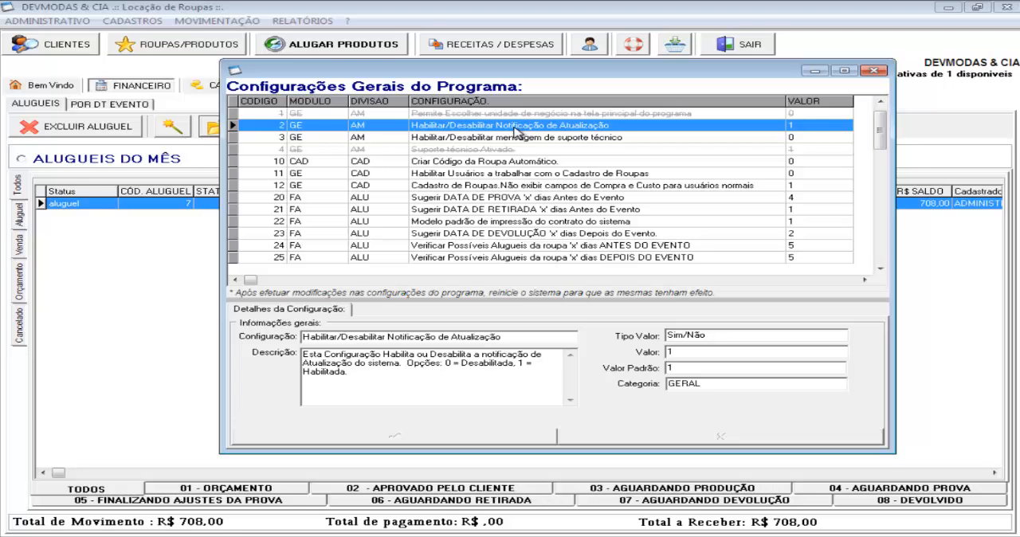
click(522, 175)
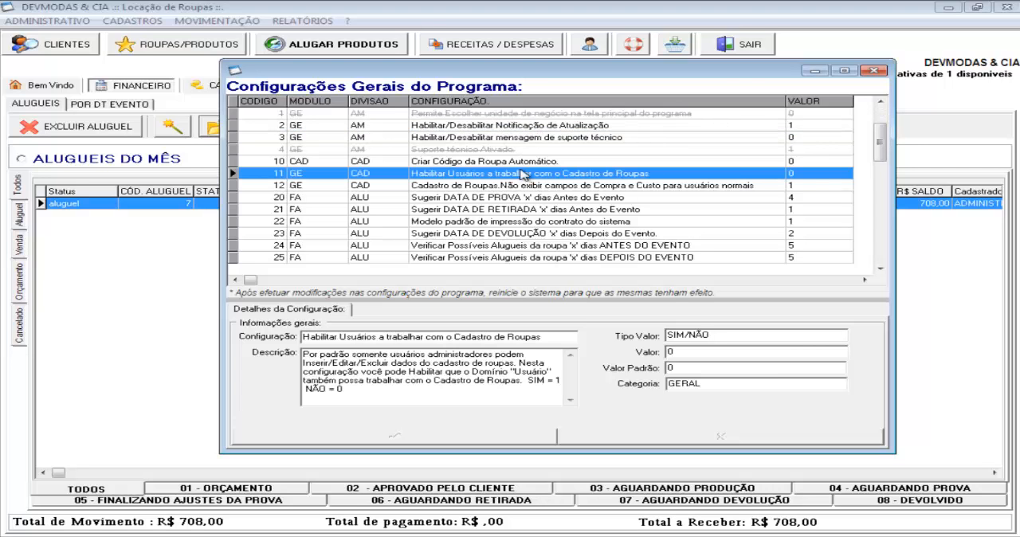
key(Down)
key(Down)
key(Down)
key(Down)
key(Down)
key(Down)
key(Down)
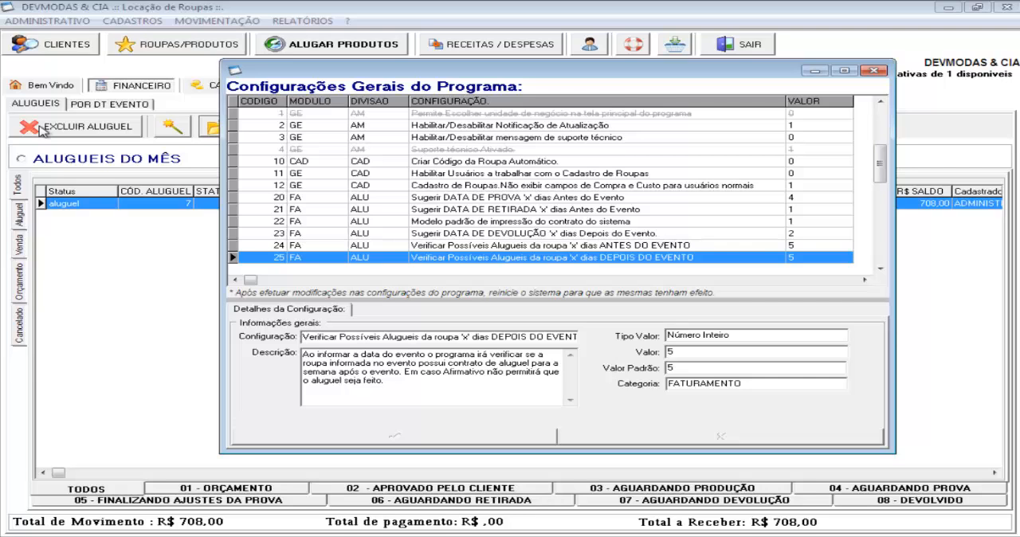
click(671, 185)
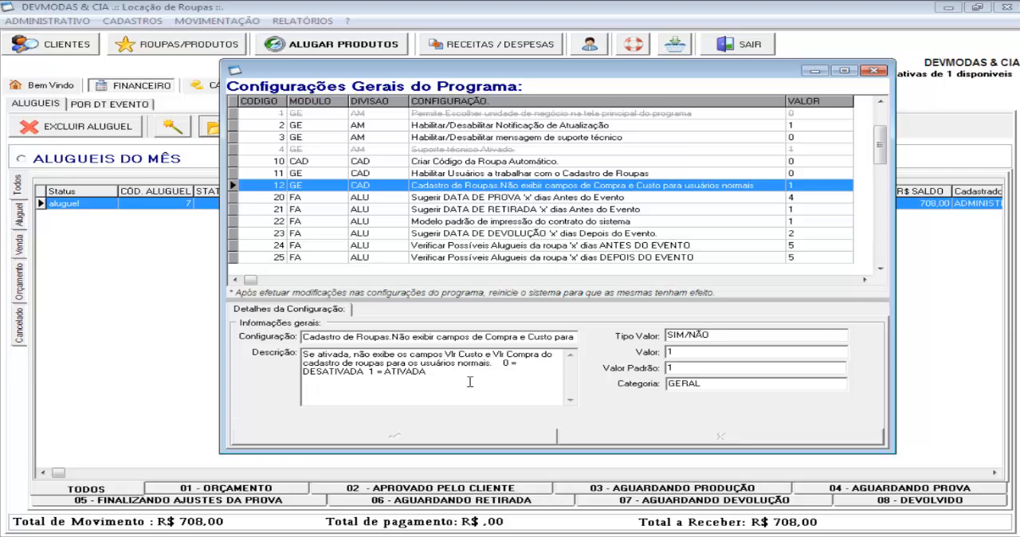
click(874, 72)
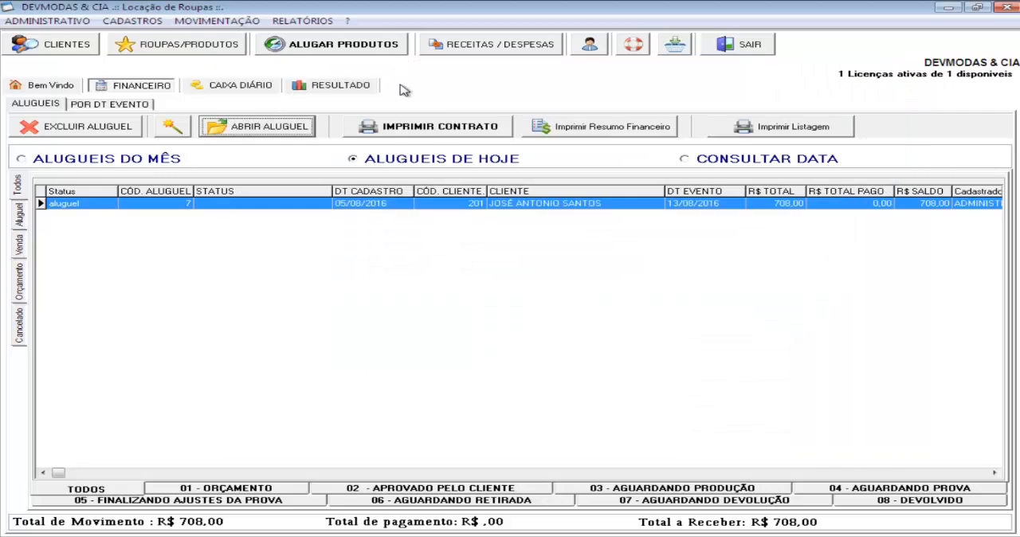
Examine the clothing registration form's purchase and cost value fields while logged in as administrator, and close the form
click(195, 48)
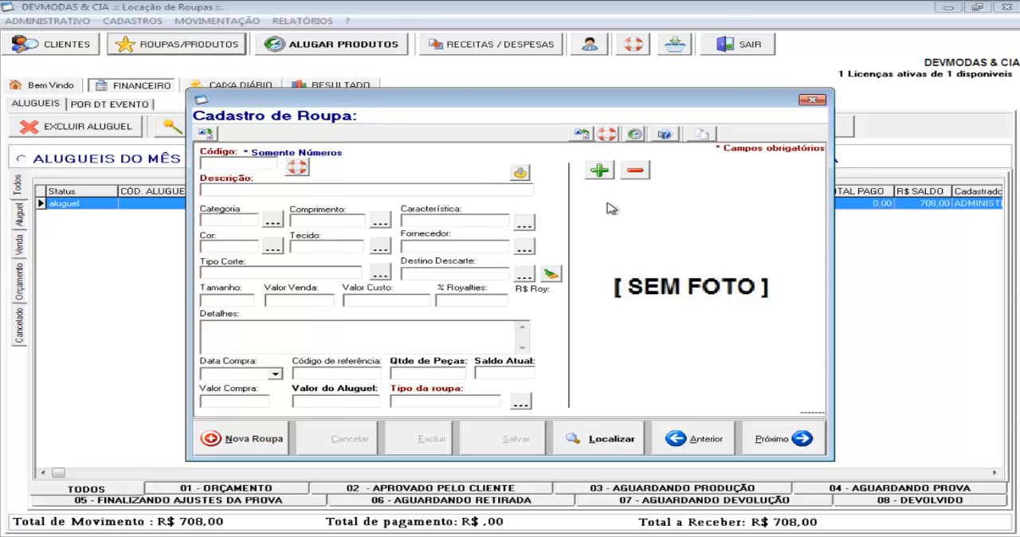
click(812, 100)
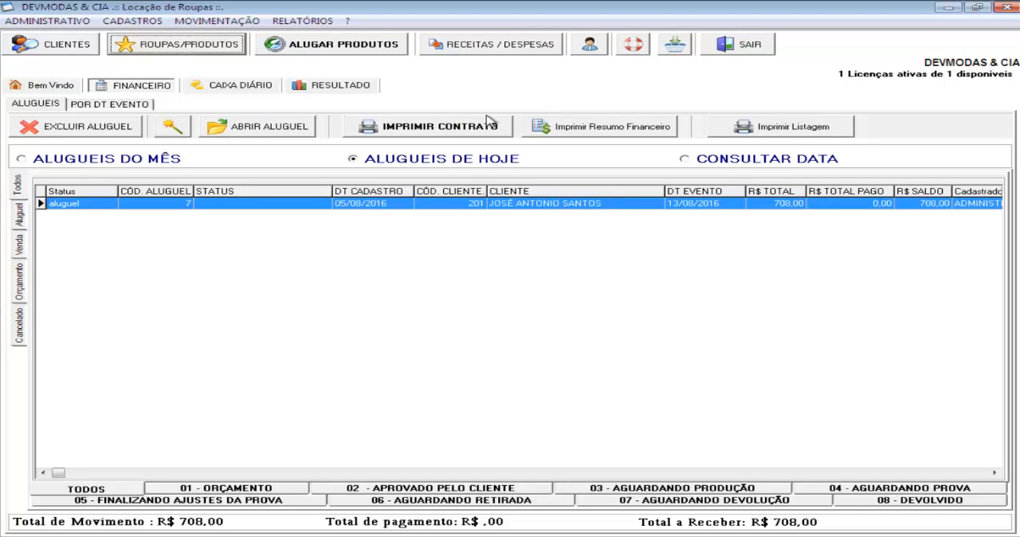
click(212, 50)
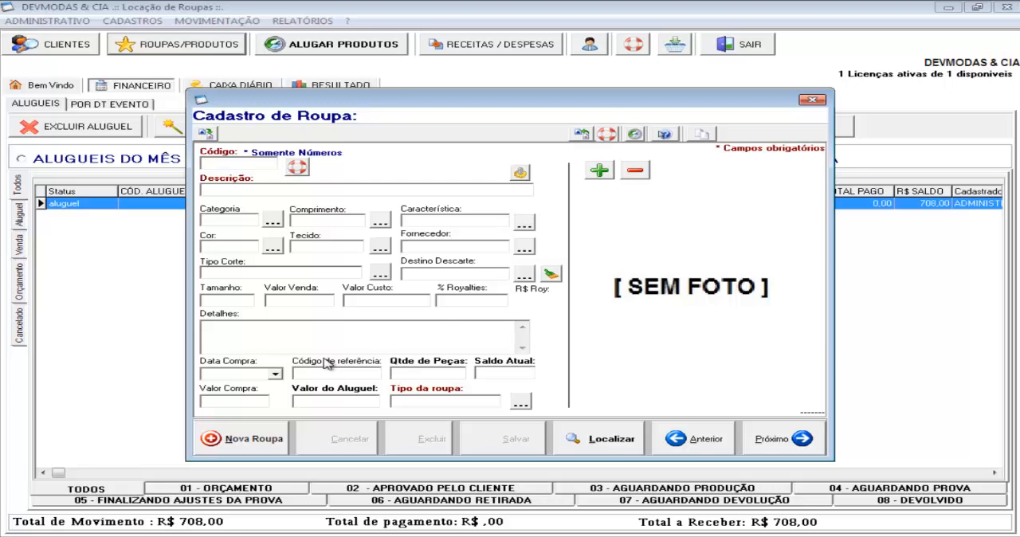
click(813, 101)
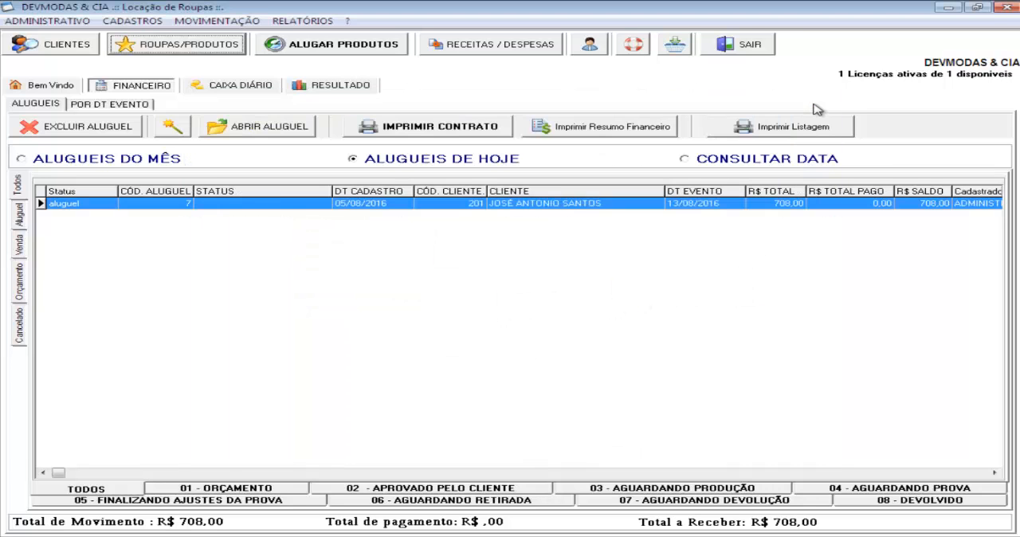
Try to set configuration 12, which hides clothing purchase and cost fields from normal users, to 0, and close the configuration panel
click(48, 21)
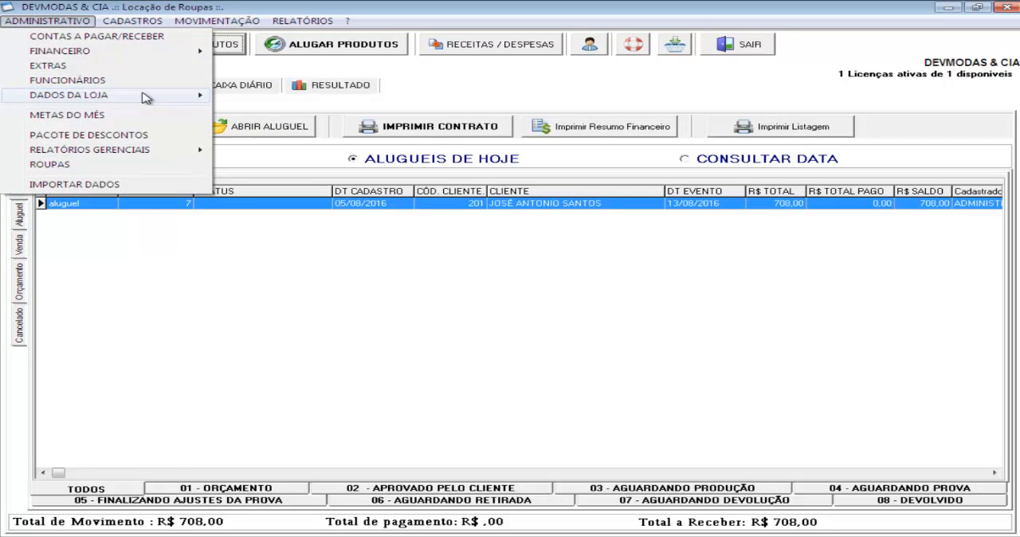
mouse_move(146, 95)
click(298, 172)
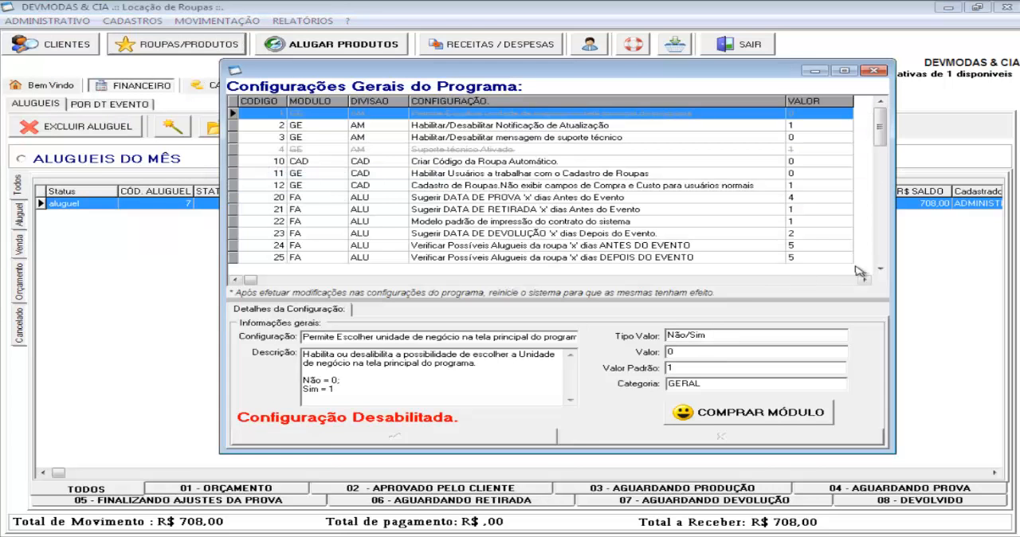
click(356, 189)
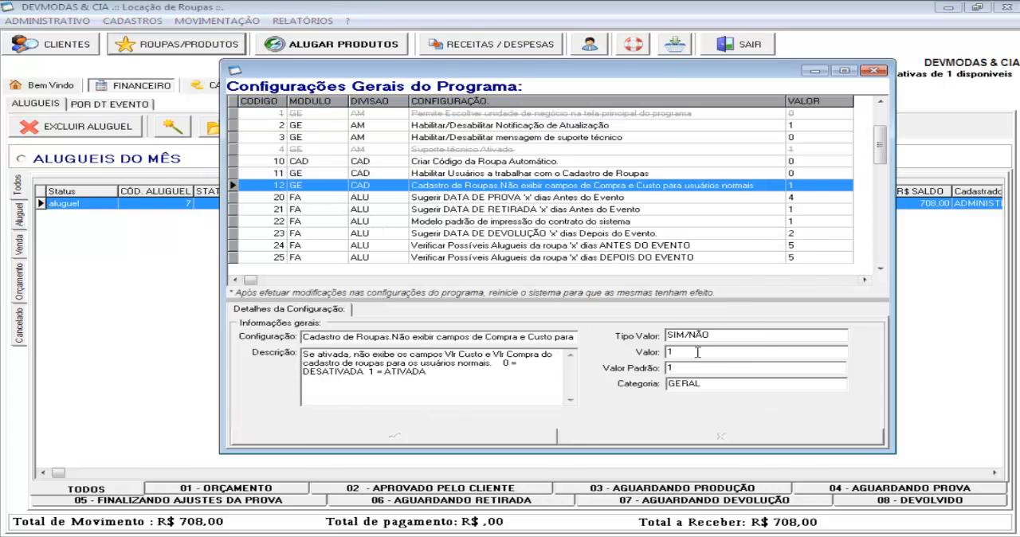
drag(698, 352, 643, 353)
text(0)
click(527, 440)
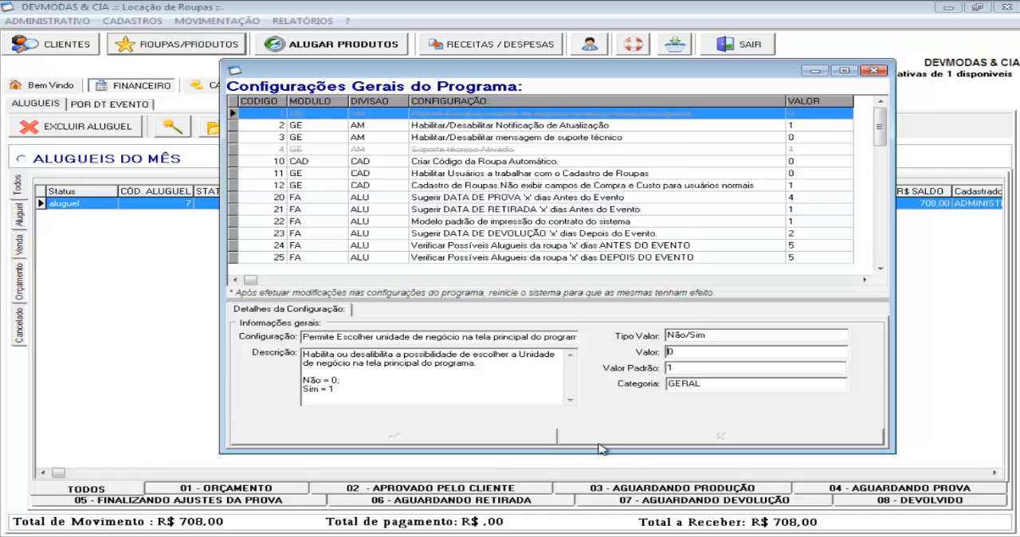
click(874, 70)
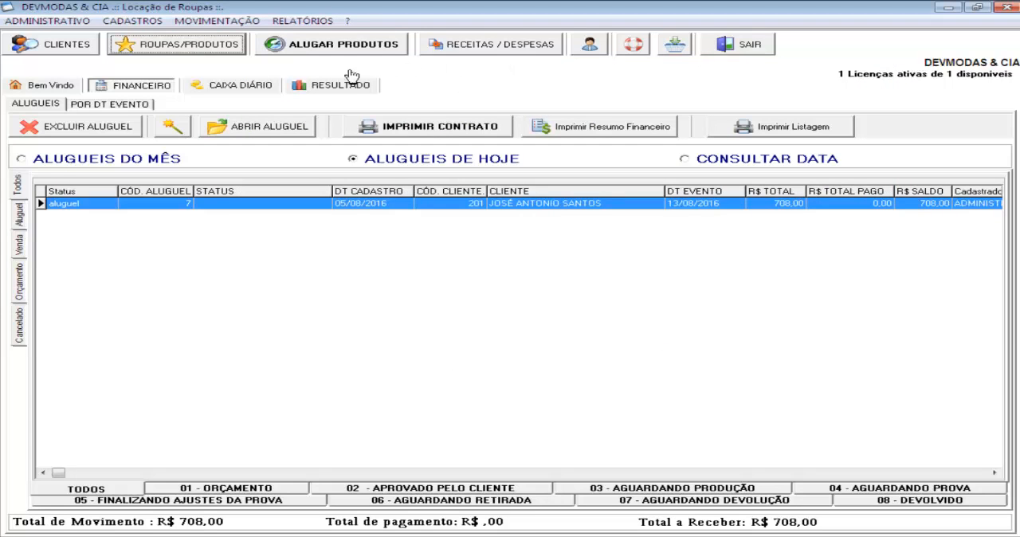
Show the welcome page and log in again as ADMINISTRADOR through the user switch dialog
click(75, 89)
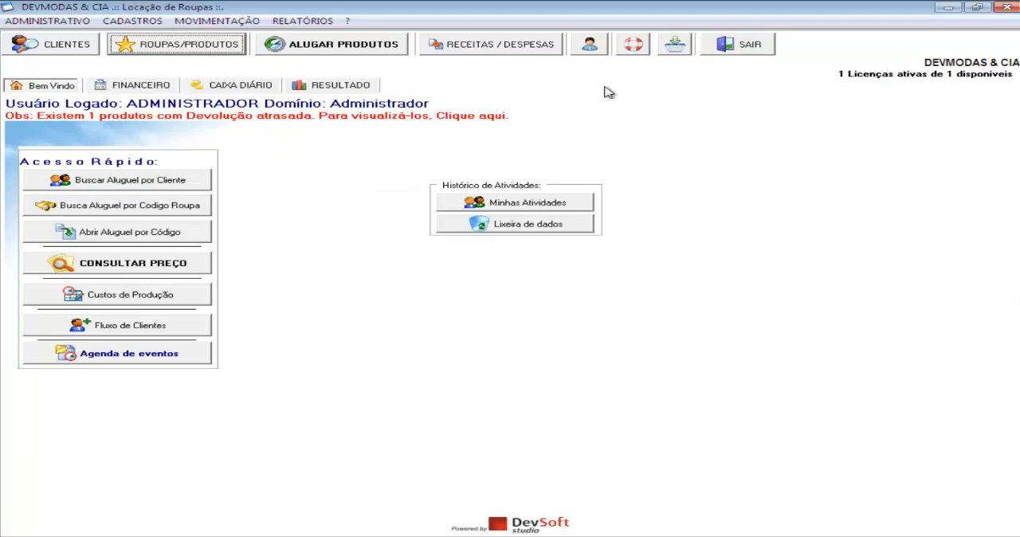
click(590, 46)
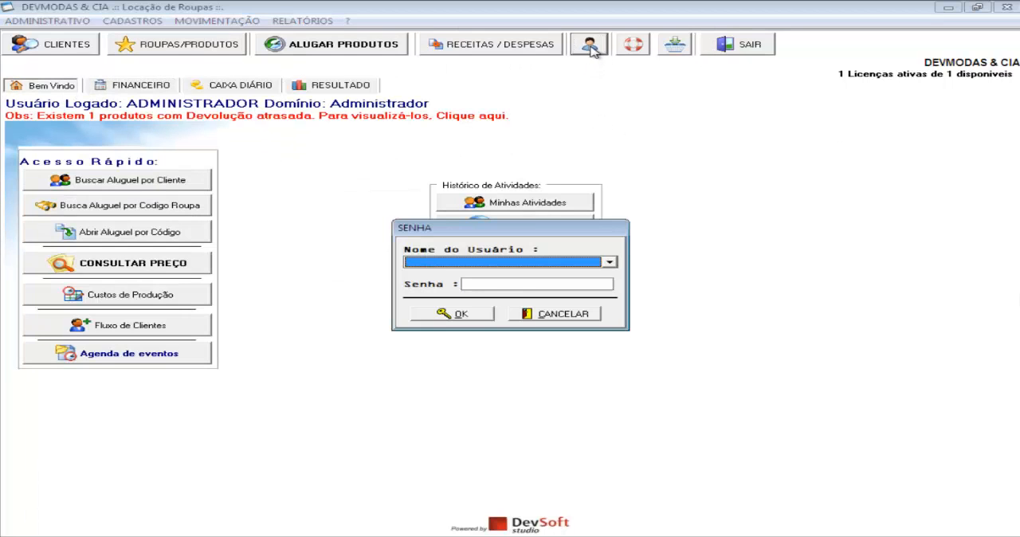
click(517, 262)
click(487, 274)
click(491, 280)
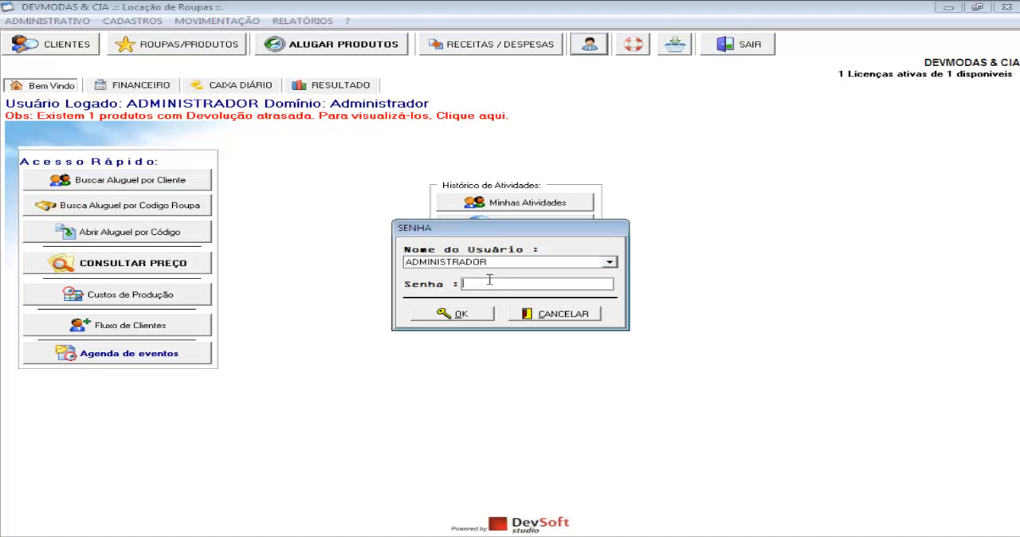
click(443, 314)
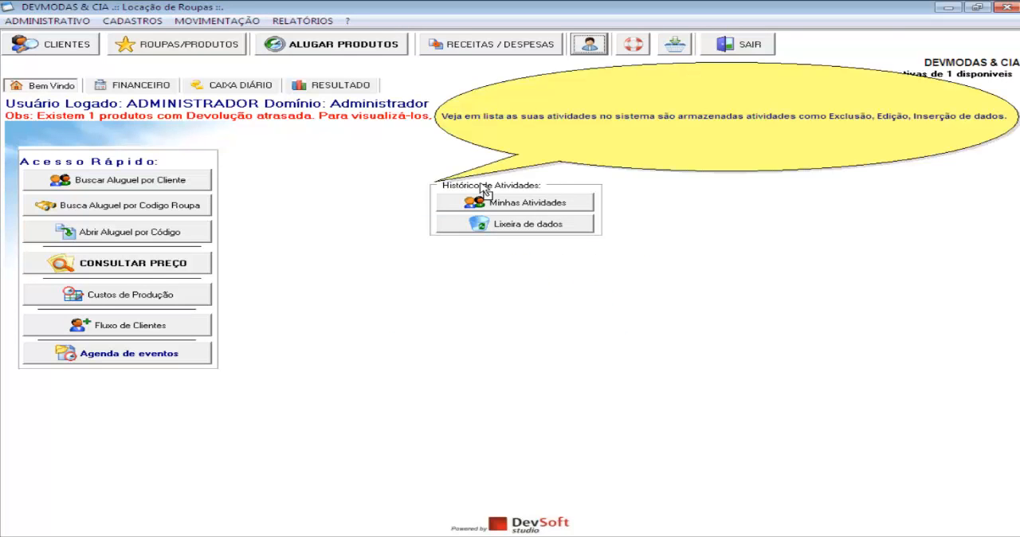
Switch the logged-in user to USUARIO NORMAL, entering the account password
click(591, 49)
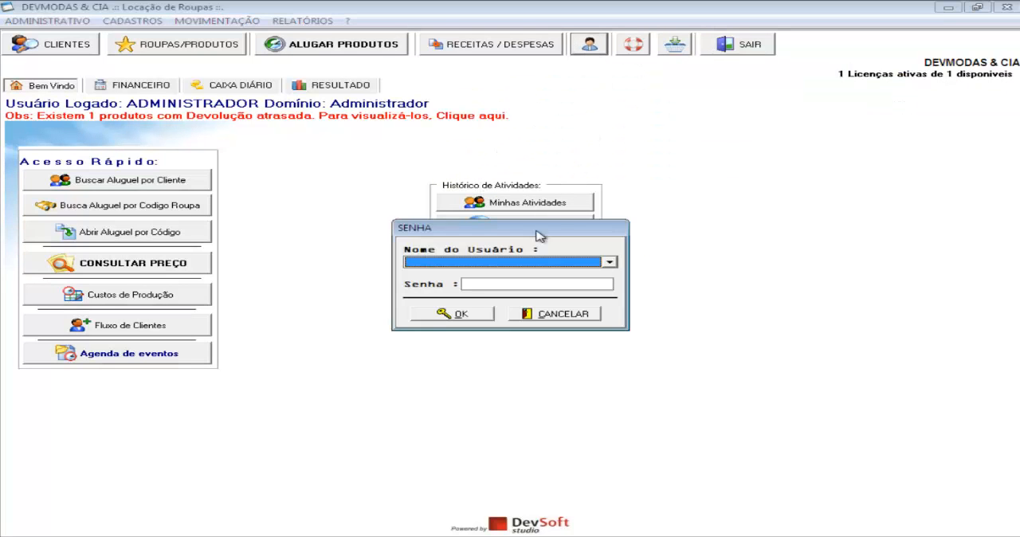
click(531, 263)
click(502, 282)
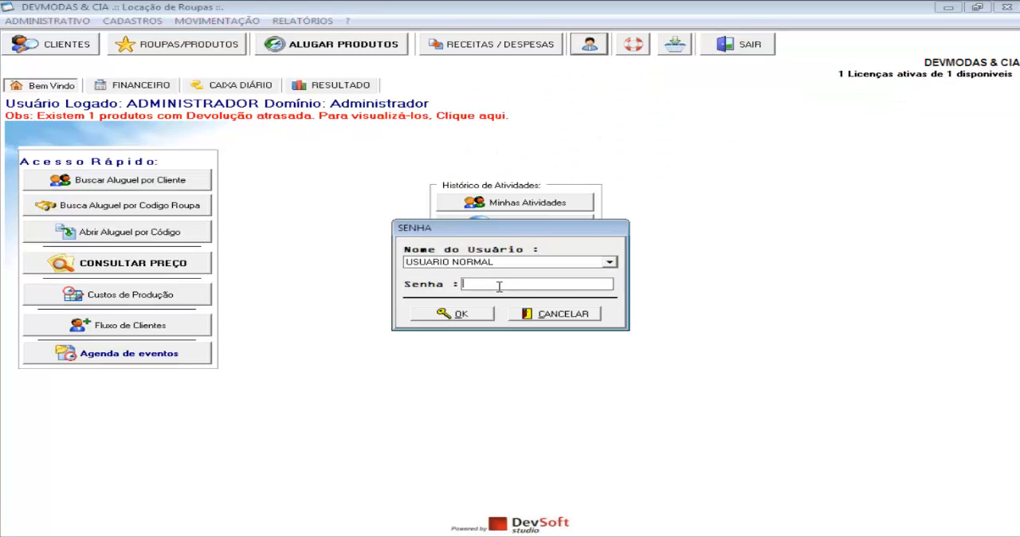
text(1234)
click(480, 313)
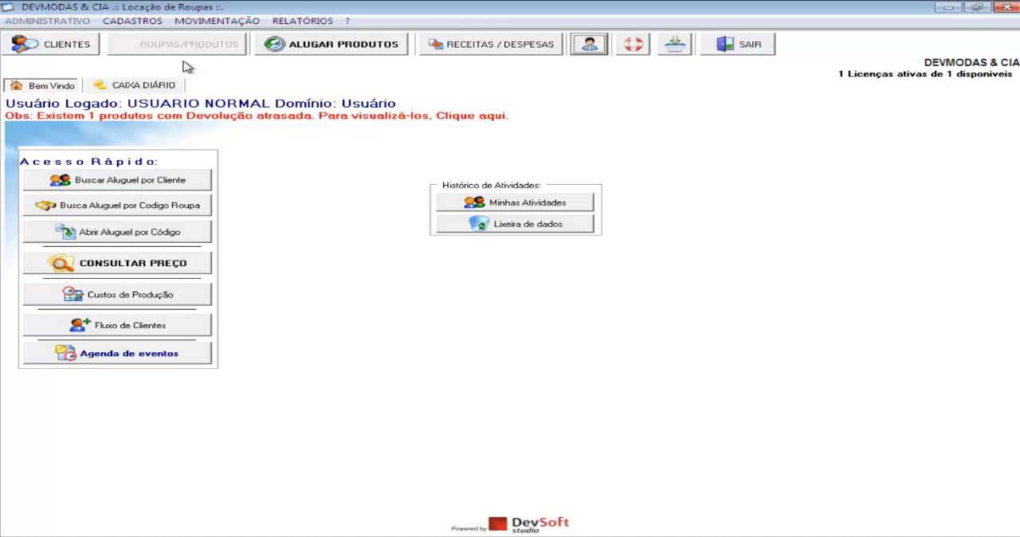
Look up clothing code 100001 with the price query, examine which value fields its record offers a normal user, and close it
click(170, 269)
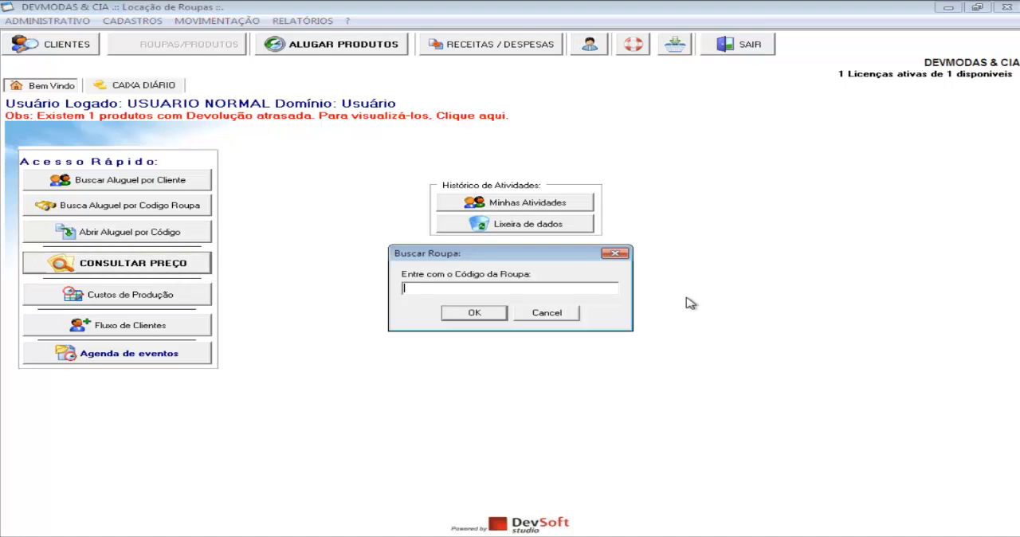
text(1000)
key(Return)
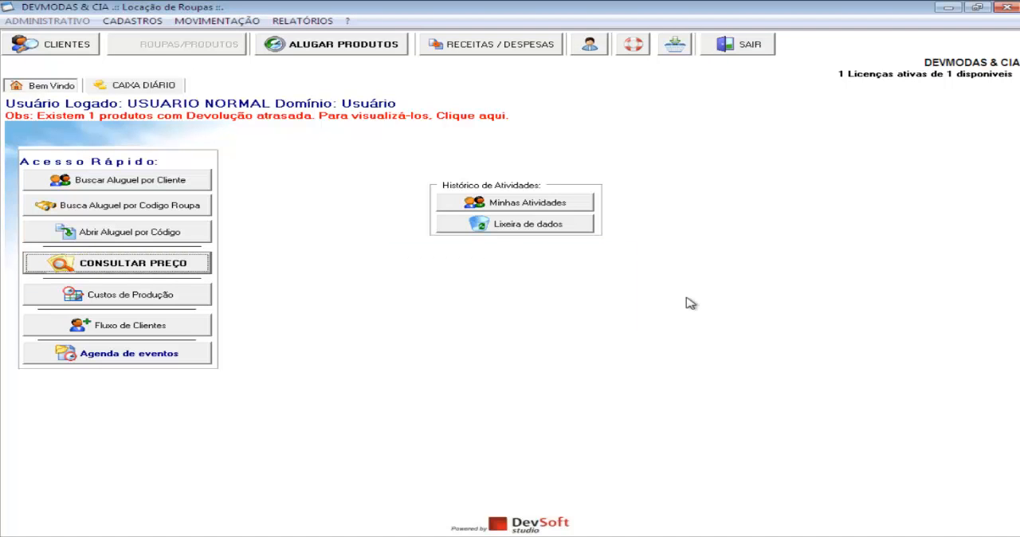
key(Return)
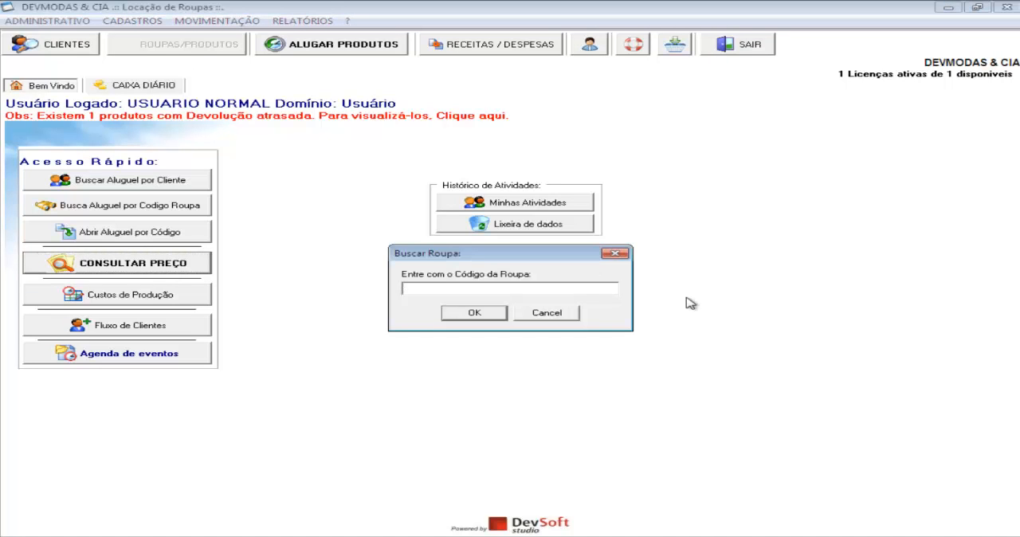
text(100001)
key(Return)
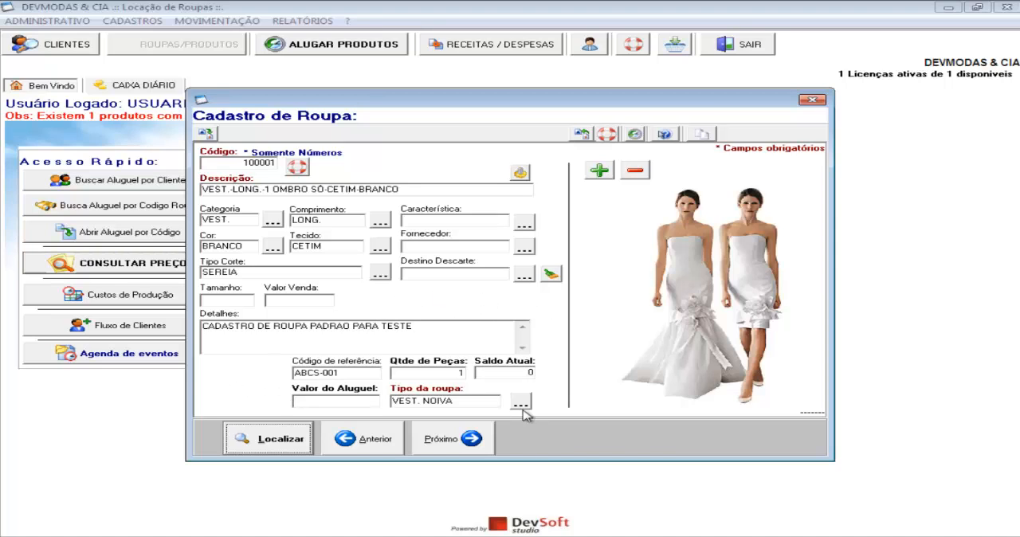
click(811, 100)
Switch the logged-in user back to ADMINISTRADOR, entering the account password
click(586, 46)
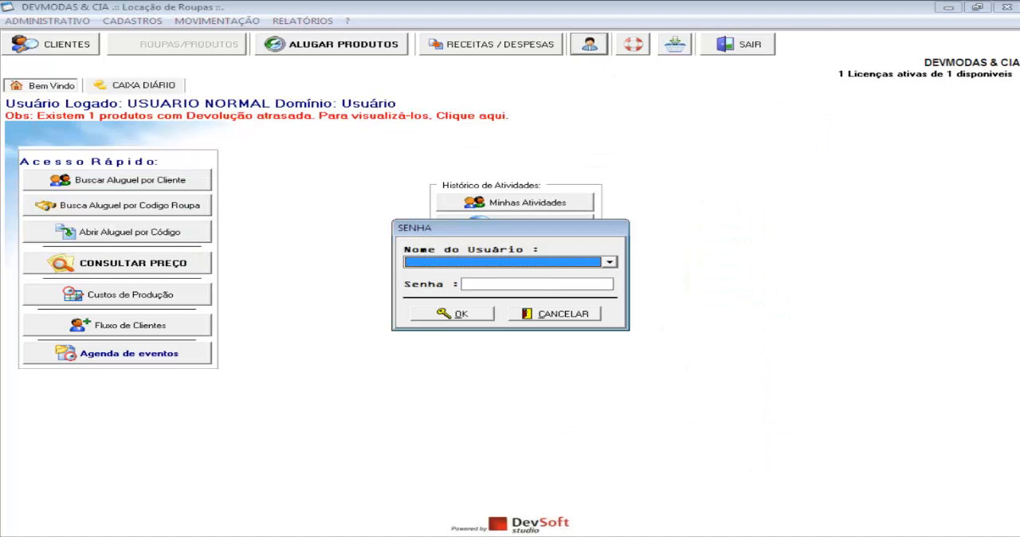
click(532, 263)
click(515, 274)
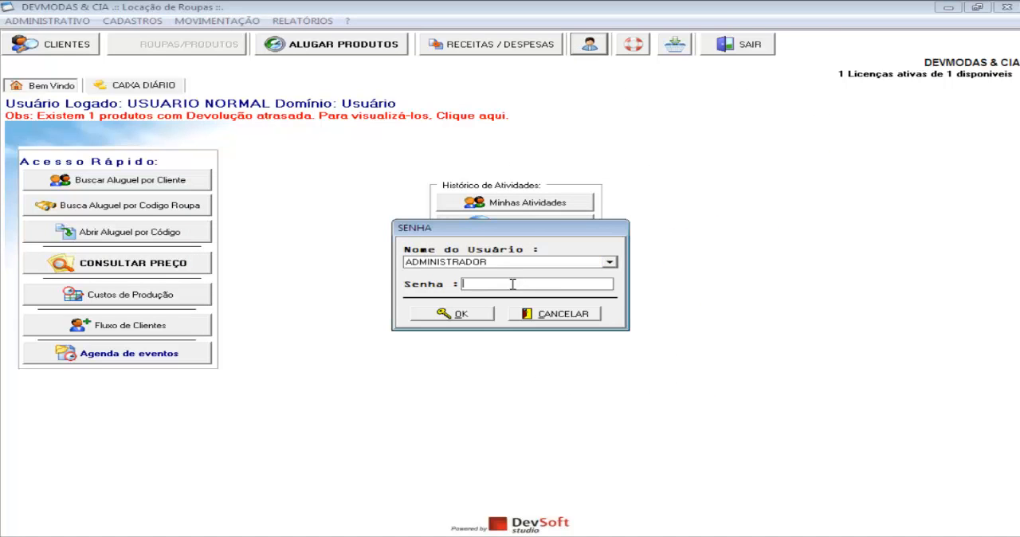
text(****)
click(488, 315)
Open the general program configurations and examine the rental settings from the return date suggestion (code 23) to the action for identical clothes in one event (code 33)
click(46, 21)
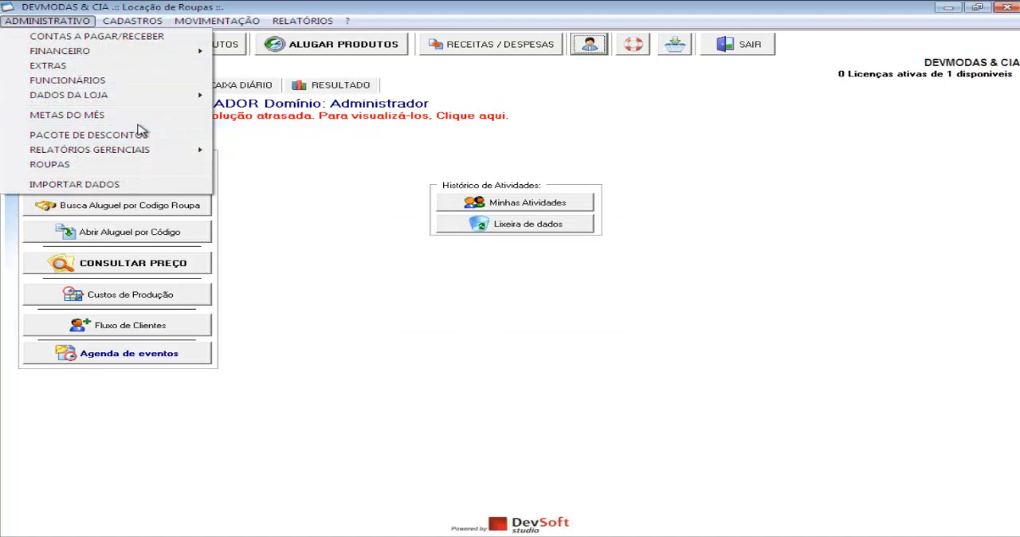
mouse_move(159, 101)
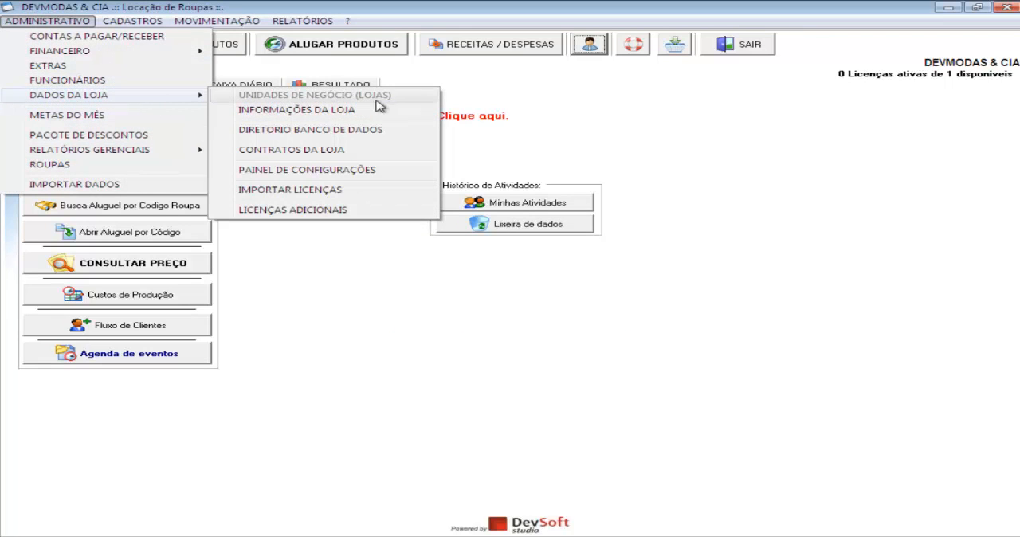
click(361, 182)
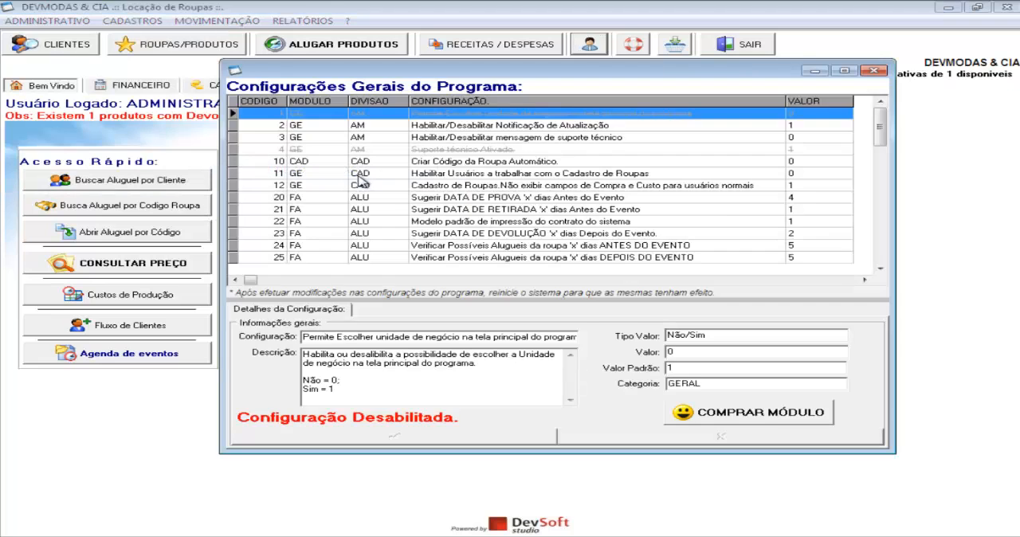
click(748, 199)
key(Down)
key(Down)
key(Down)
key(Down)
key(Down)
key(Down)
key(Down)
key(Down)
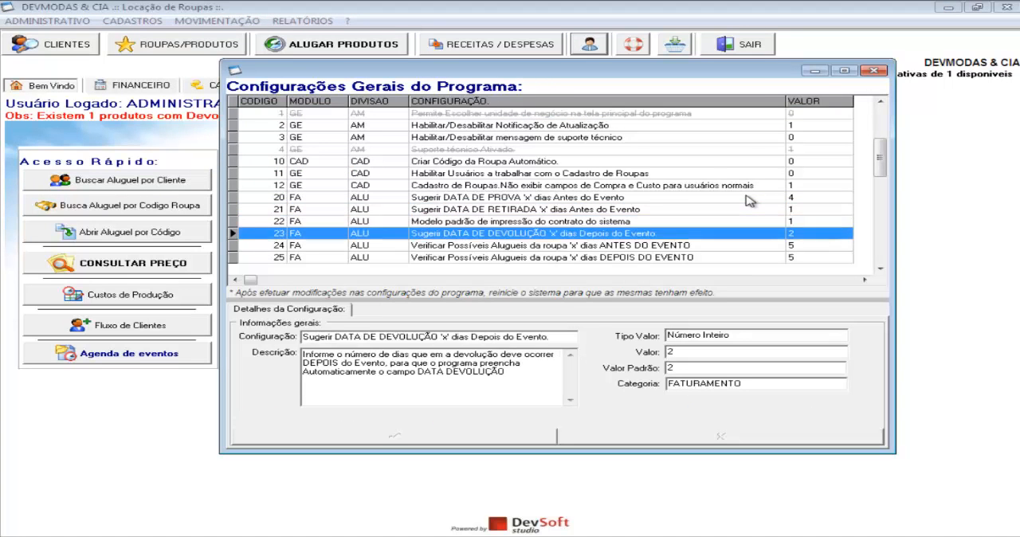
key(Down)
key(Down)
key(Down)
key(Down)
key(Down)
key(Down)
key(Down)
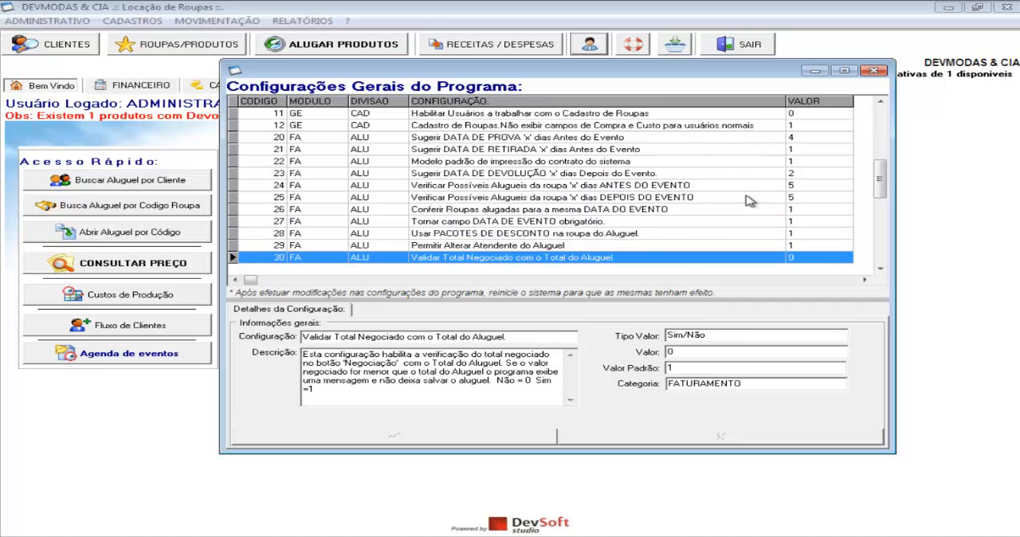
key(Up)
key(Up)
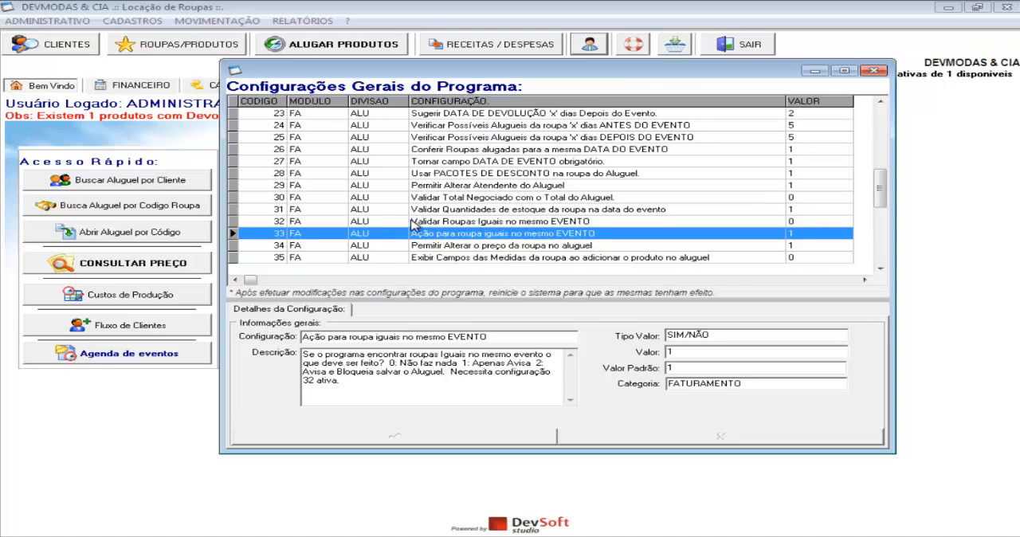
Examine the rental configurations for the open balance warning (code 37) and the rental date validation (code 38)
key(Up)
key(Up)
key(Down)
key(Down)
key(Down)
key(Down)
key(Down)
key(Down)
key(Down)
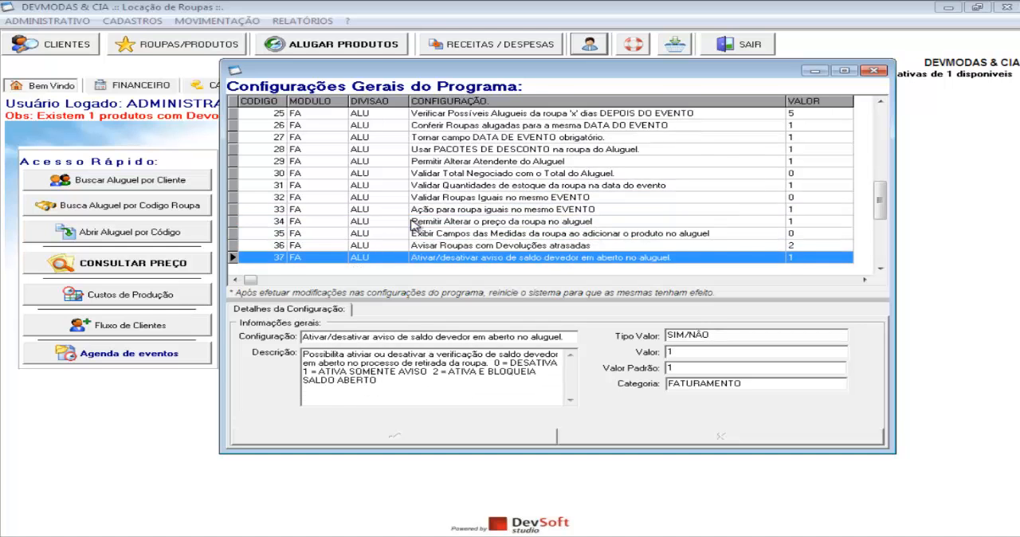
key(Up)
key(Down)
key(Up)
key(Down)
key(Up)
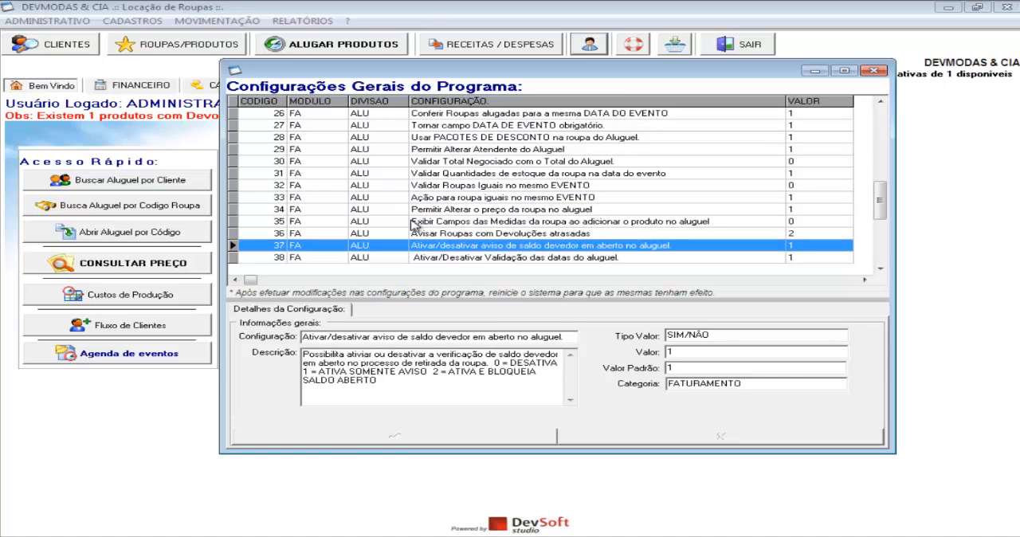
key(Down)
key(Up)
key(Up)
key(Down)
click(414, 371)
click(594, 258)
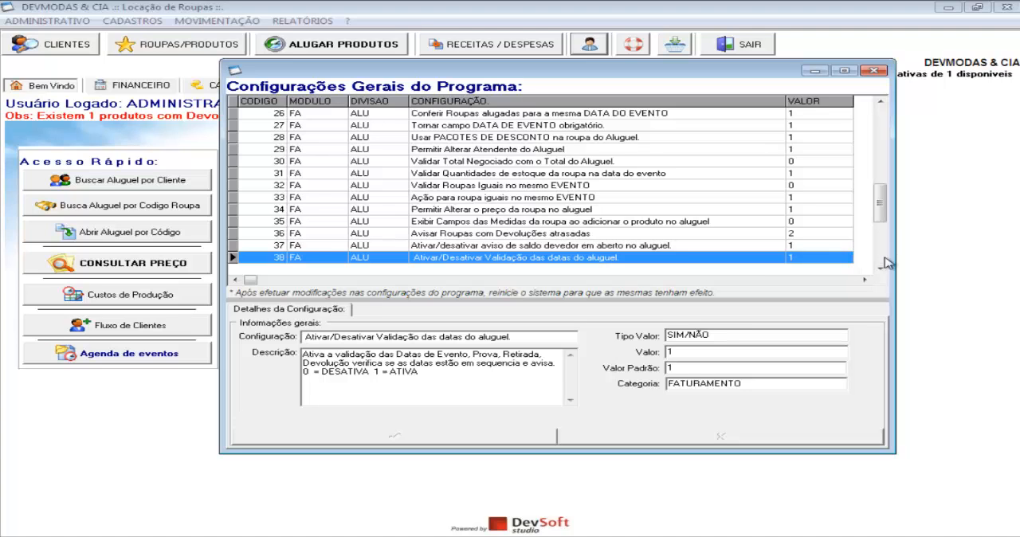
Examine the financial configurations for showing the accounts agenda at startup (code 52) and hiding Caixa Diário from common users (code 53)
drag(882, 214, 884, 192)
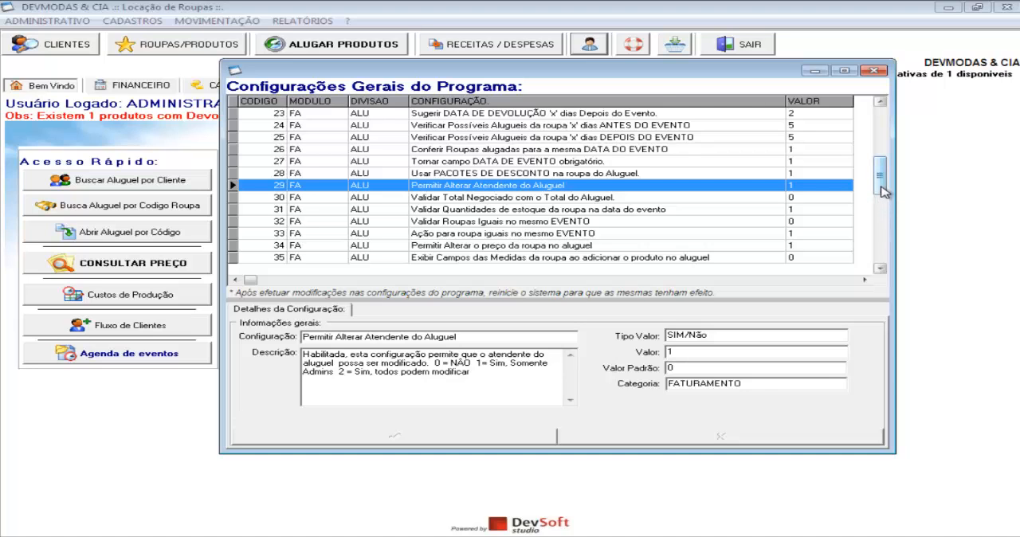
drag(881, 186, 887, 230)
click(729, 198)
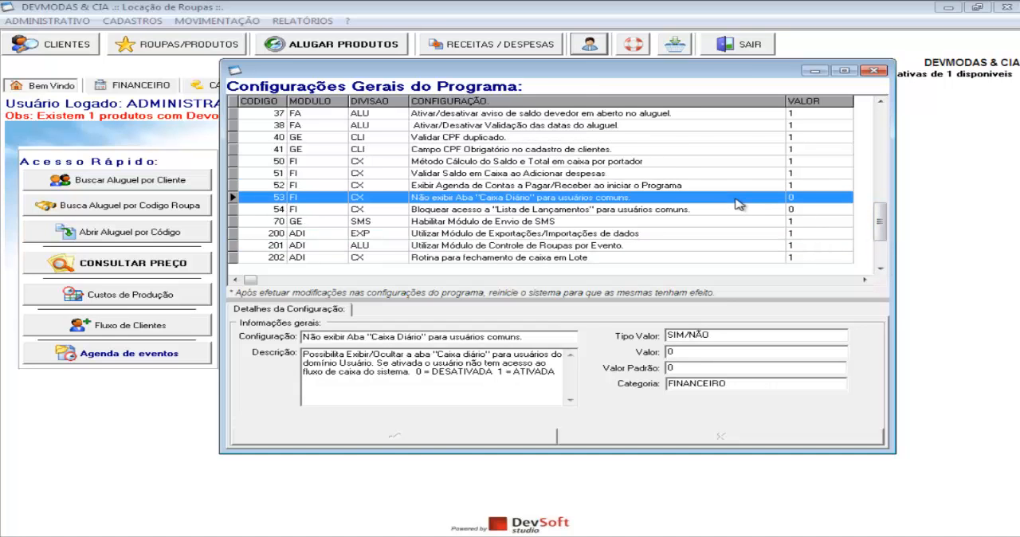
click(684, 175)
key(Down)
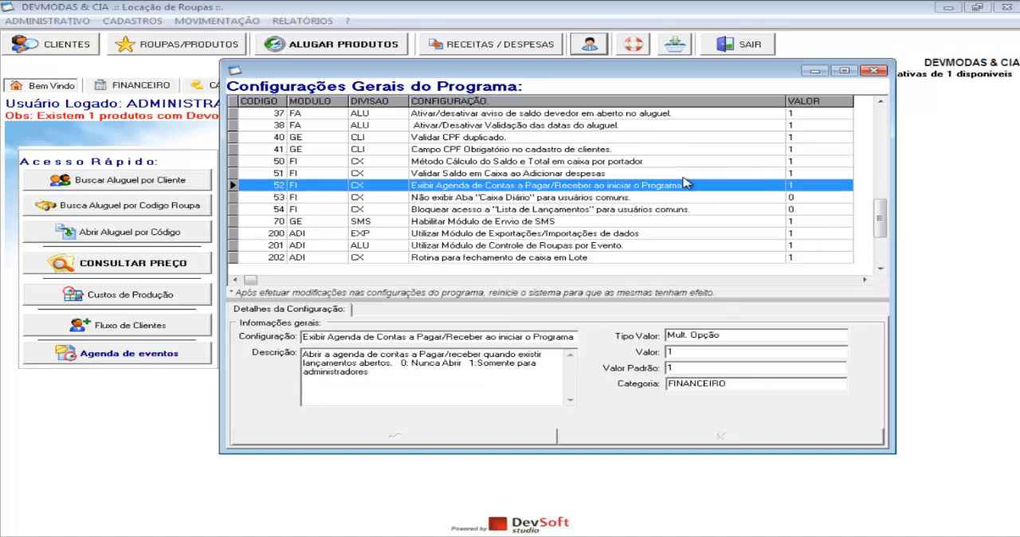
key(Up)
key(Down)
key(Down)
key(Down)
key(Up)
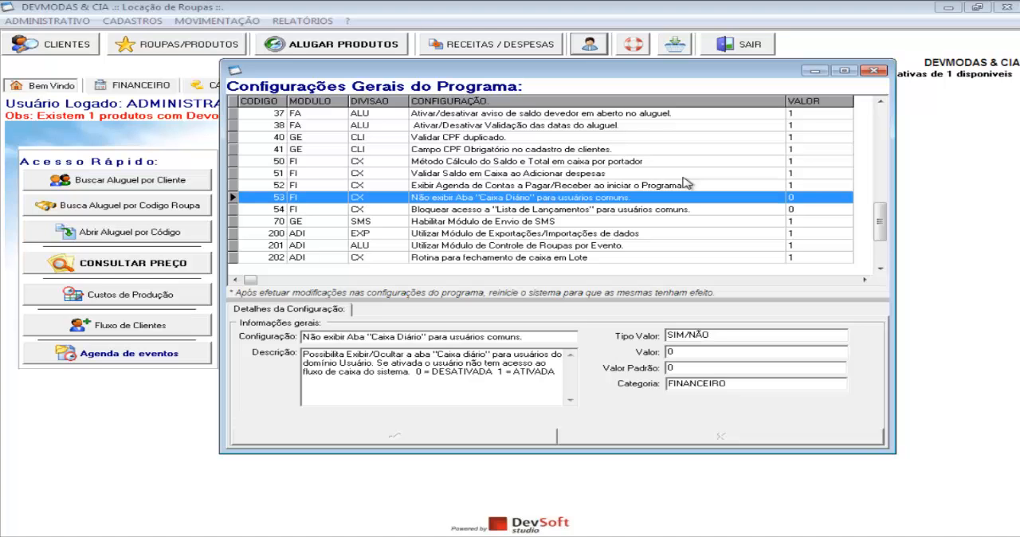
key(Up)
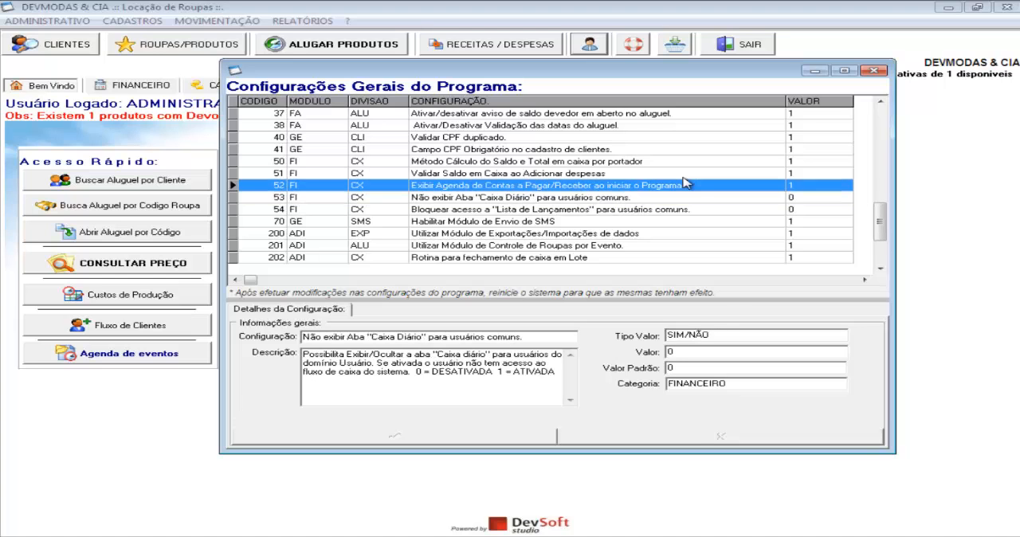
Compare configurations 53 and 54, which restrict common users' access to Caixa Diário and Lista de Lançamentos, and close the configurations window
key(Down)
key(Down)
key(Up)
key(Down)
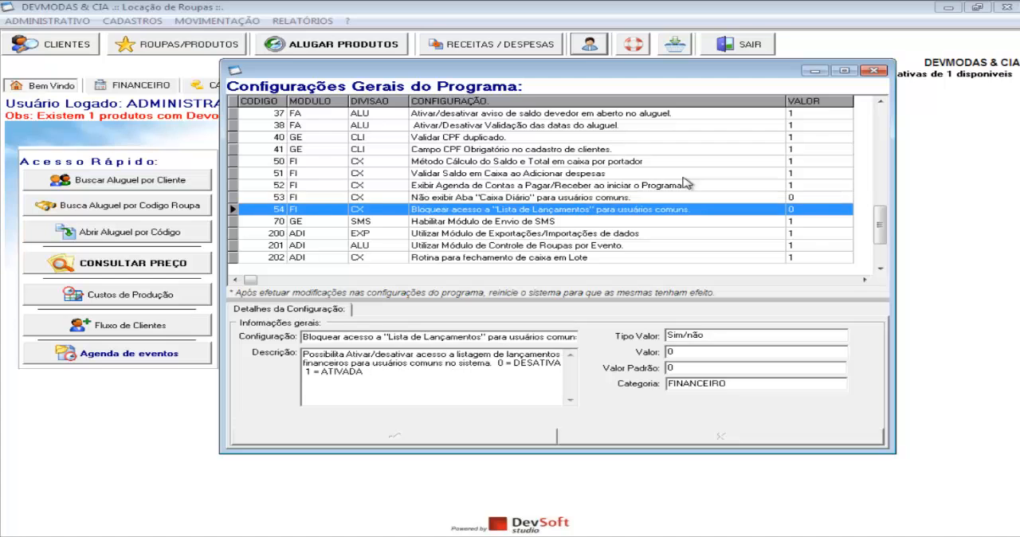
key(Up)
key(Up)
key(Down)
key(Down)
key(Up)
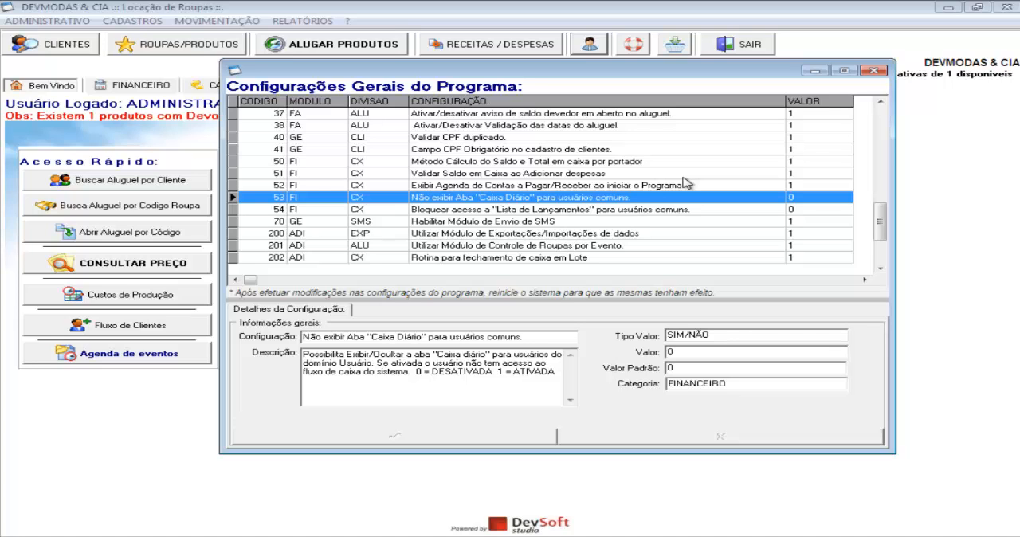
key(Up)
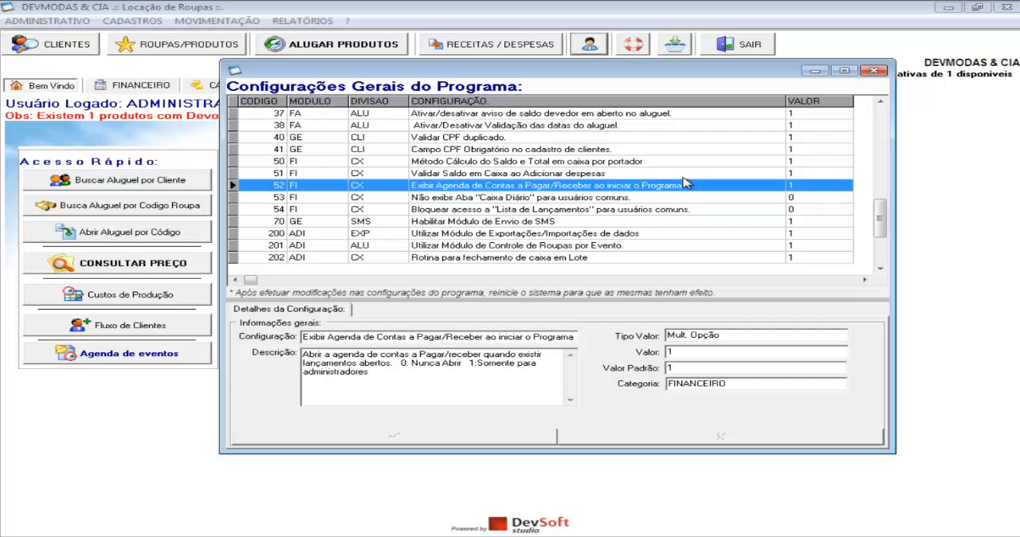
key(Down)
key(Down)
key(Up)
key(Down)
key(Up)
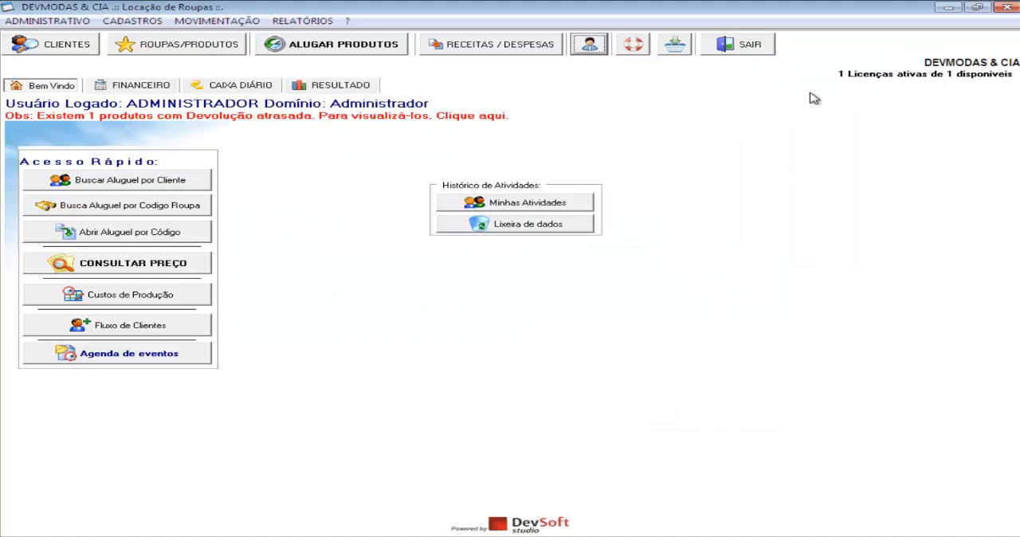
click(874, 71)
Review the Financeiro, Caixa Diário and Resultado pages as administrator and return to the welcome page
click(232, 91)
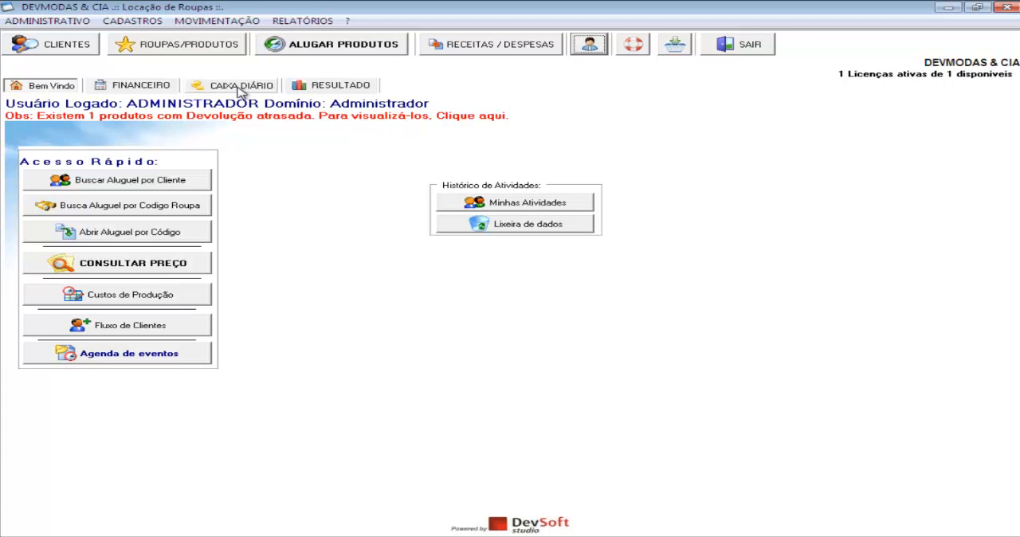
click(159, 92)
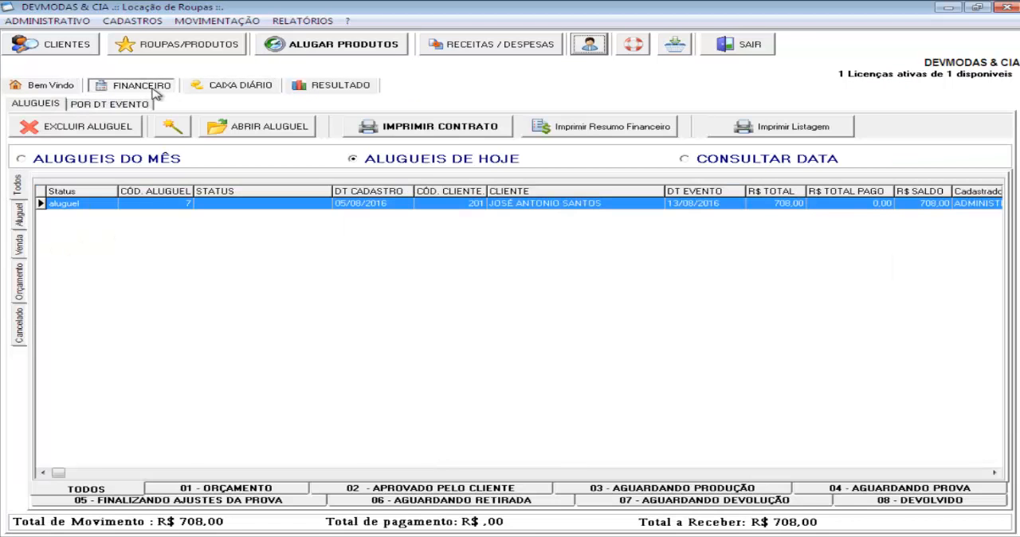
click(53, 91)
click(159, 89)
click(243, 86)
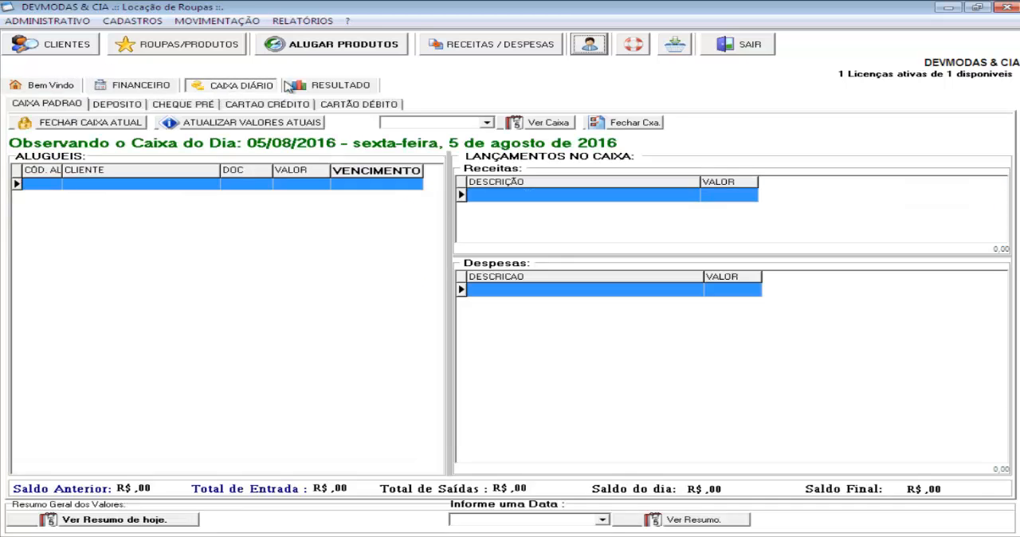
click(317, 87)
click(233, 89)
click(134, 90)
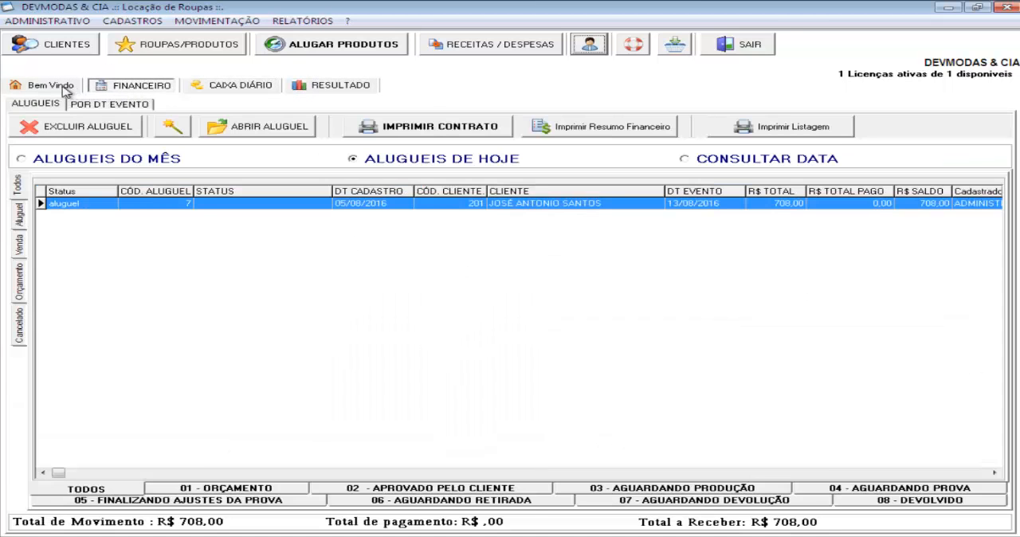
click(66, 89)
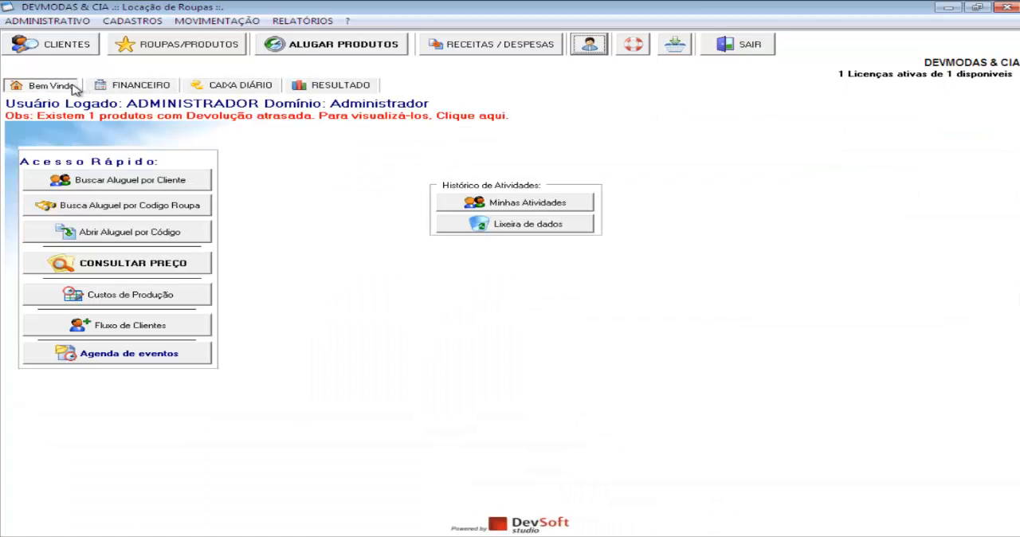
Go through the administrator's three financial pages once more, ending on the welcome page
click(157, 88)
click(240, 86)
click(331, 86)
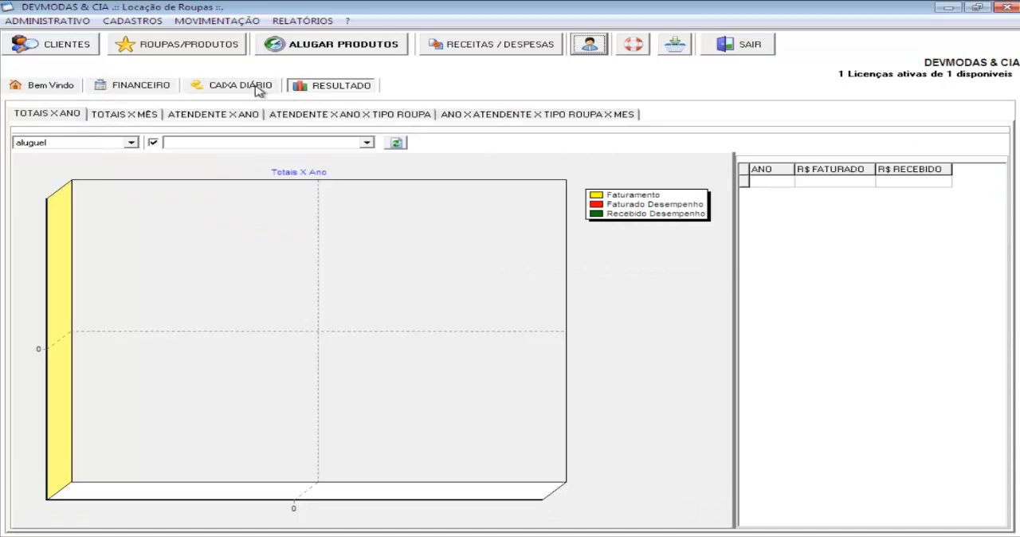
click(251, 88)
click(157, 87)
click(67, 86)
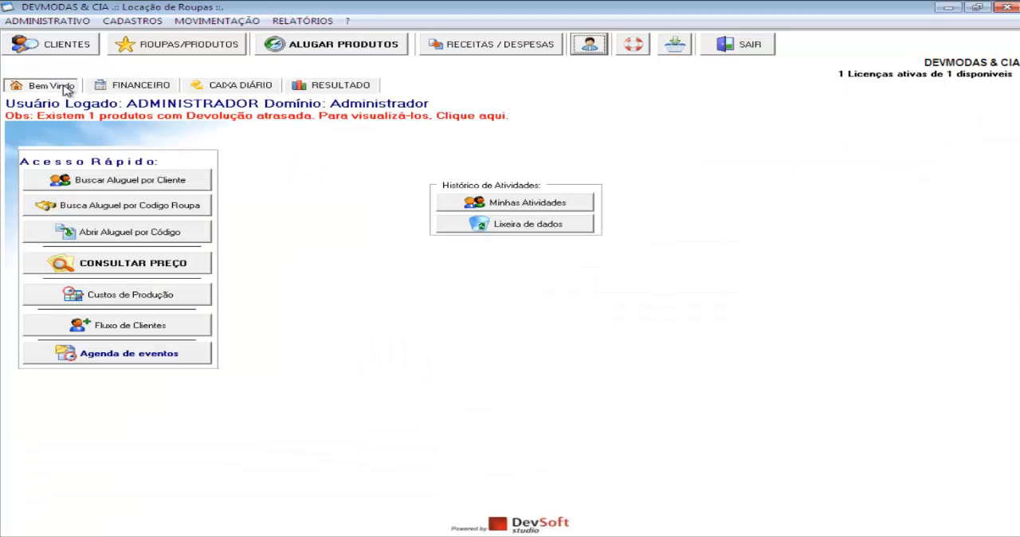
Examine the Caixa Diário page that configuration 53 can hide from common users
click(218, 86)
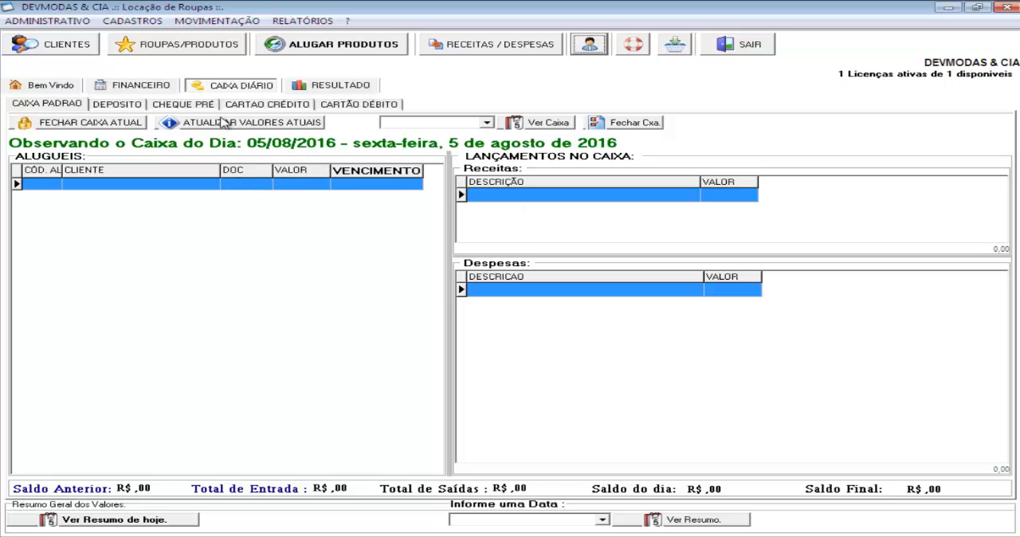
click(46, 89)
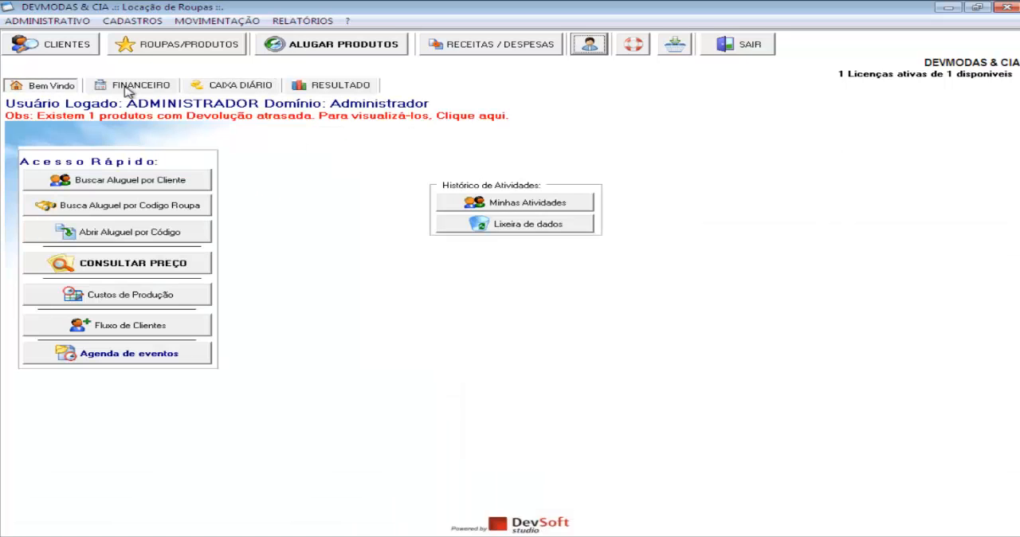
click(237, 88)
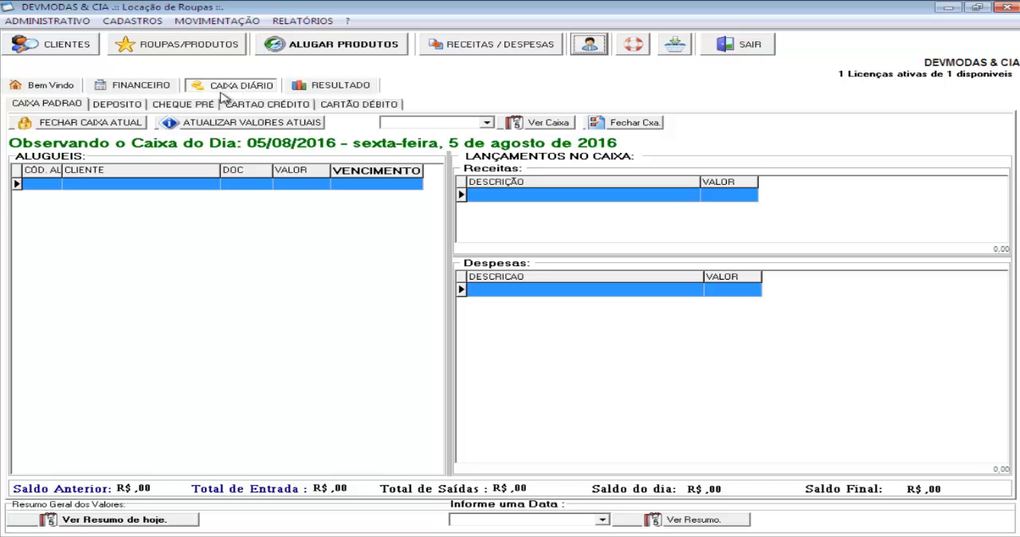
click(589, 45)
click(562, 262)
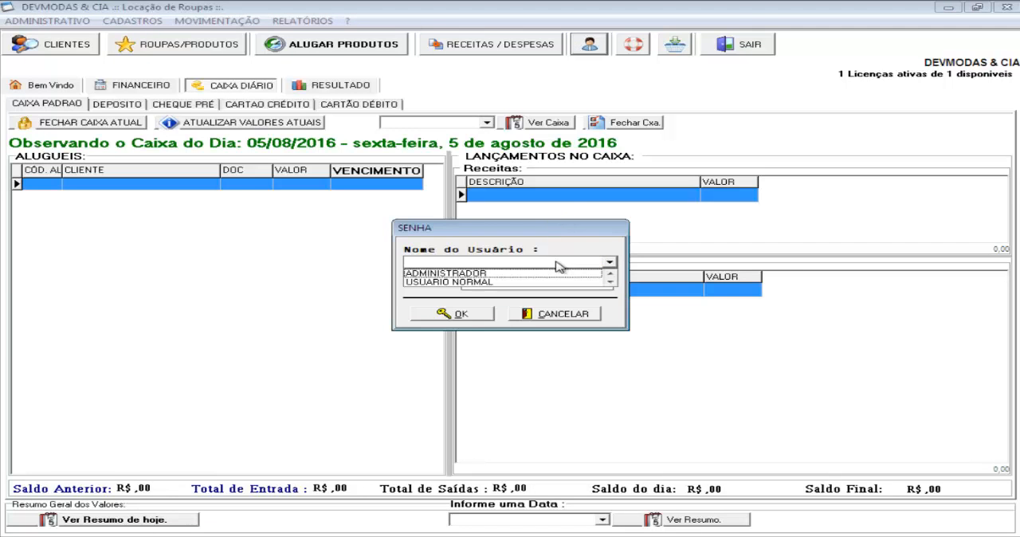
click(563, 314)
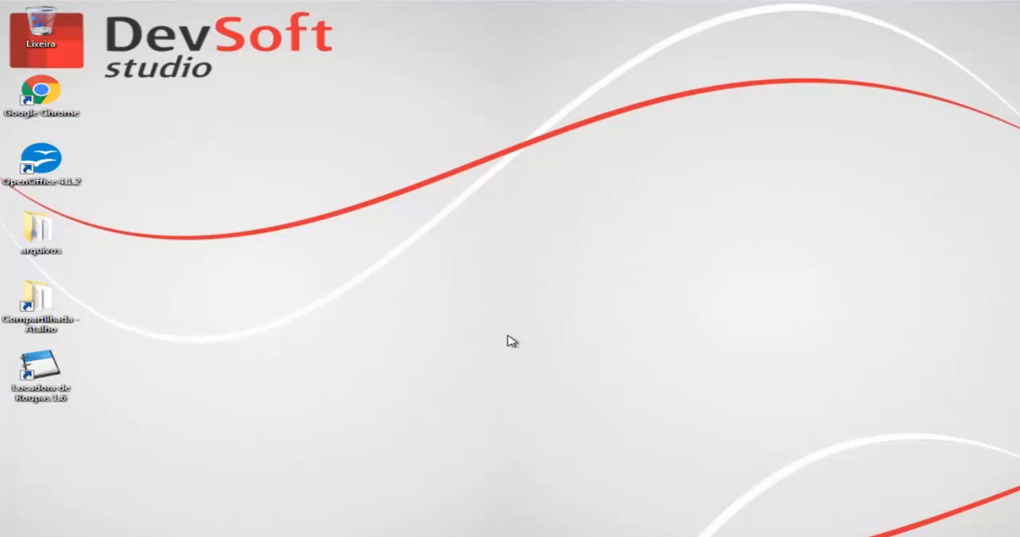
Log in to the restarted program as USUARIO NORMAL, entering the account password, and maximize its window
click(511, 275)
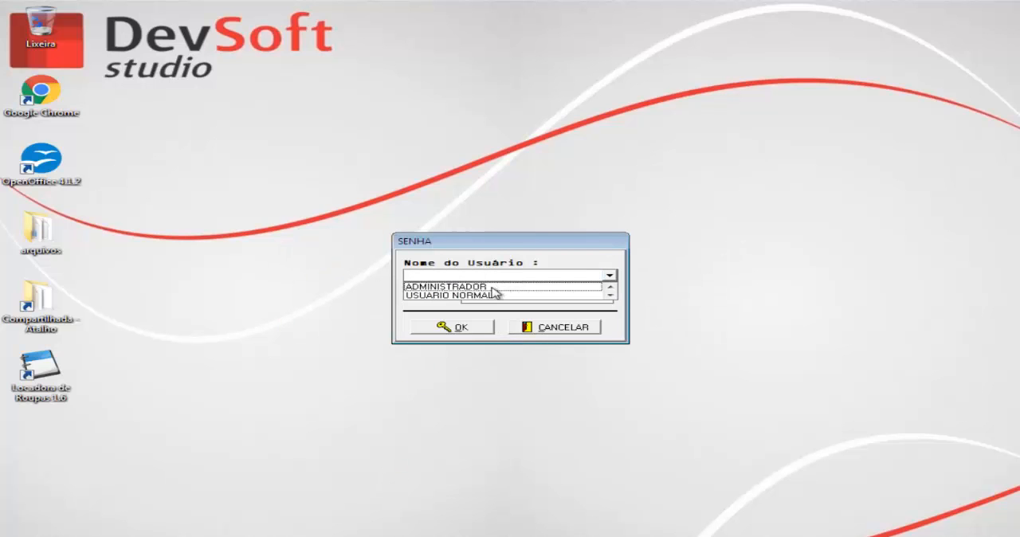
click(495, 284)
click(499, 280)
click(497, 294)
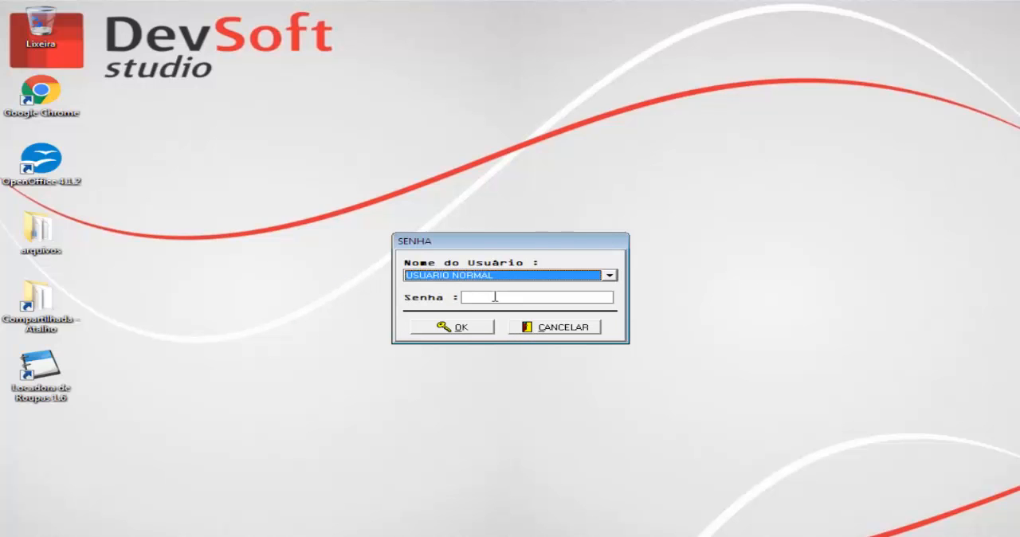
click(496, 296)
click(477, 327)
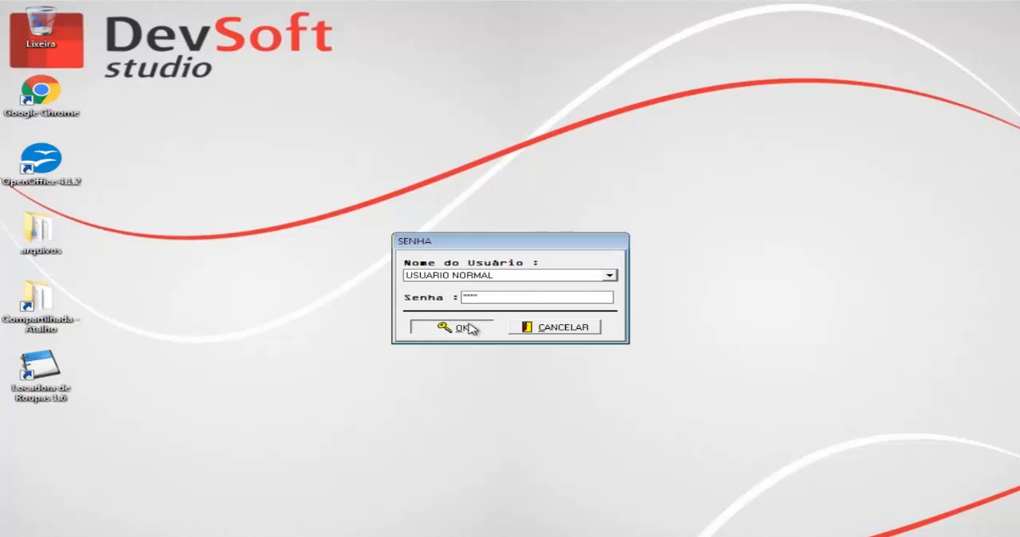
click(507, 307)
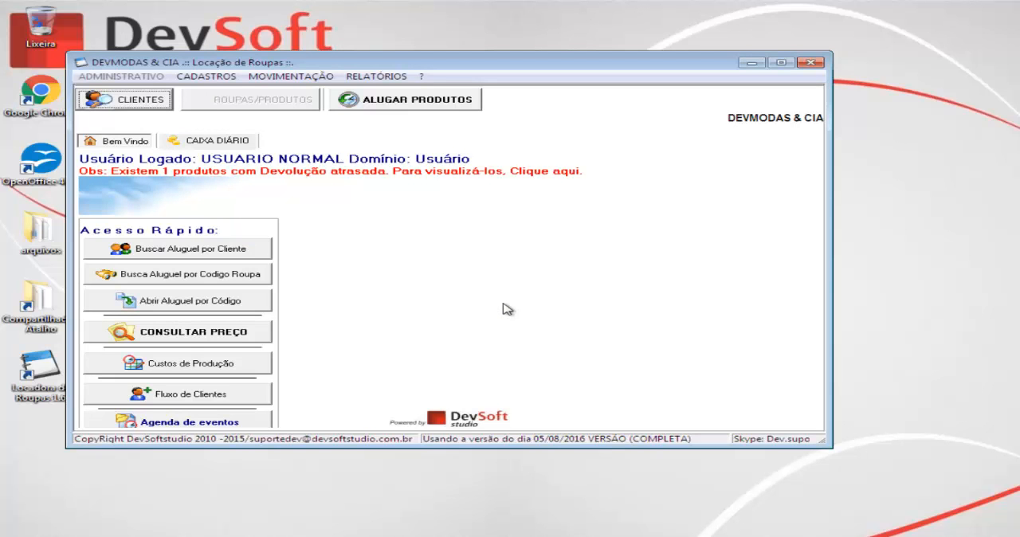
click(781, 62)
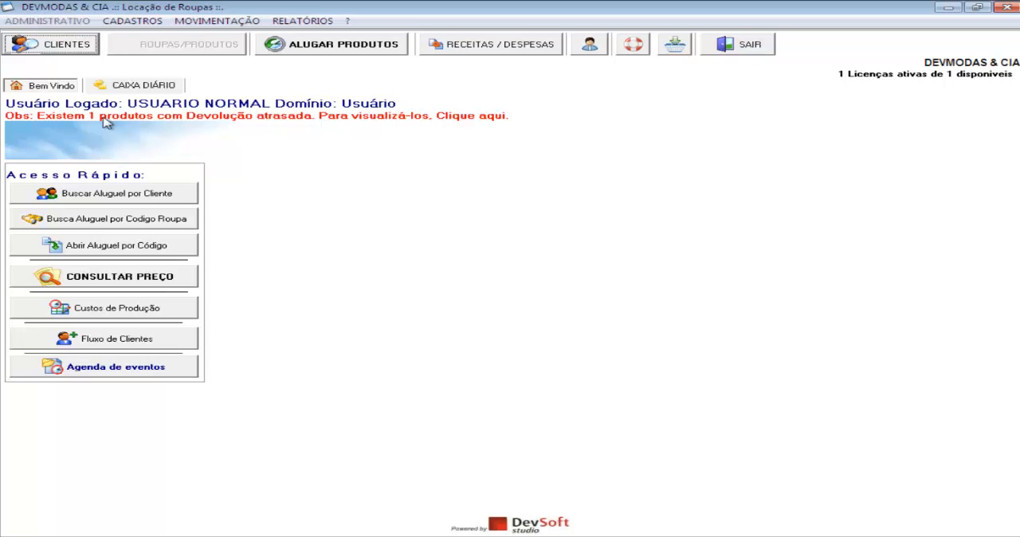
Review the Caixa Diário page available to the normal user and return to the Bem Vindo page
click(64, 85)
click(127, 86)
click(64, 86)
click(127, 86)
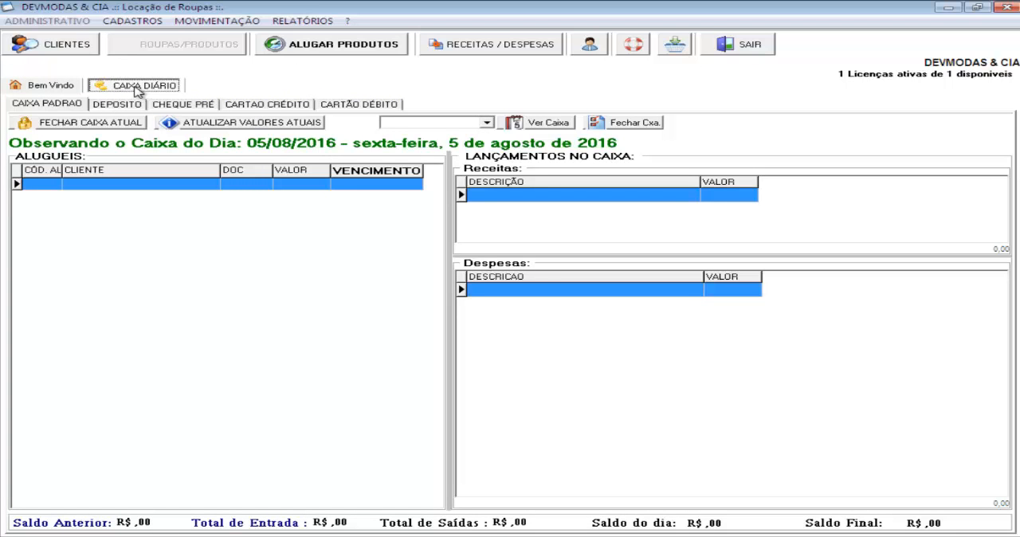
click(62, 87)
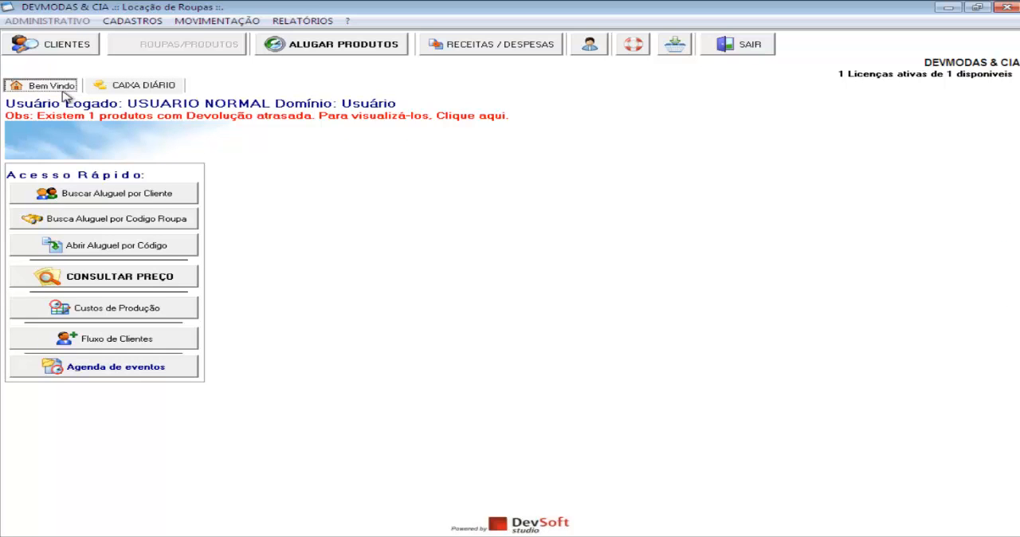
click(109, 87)
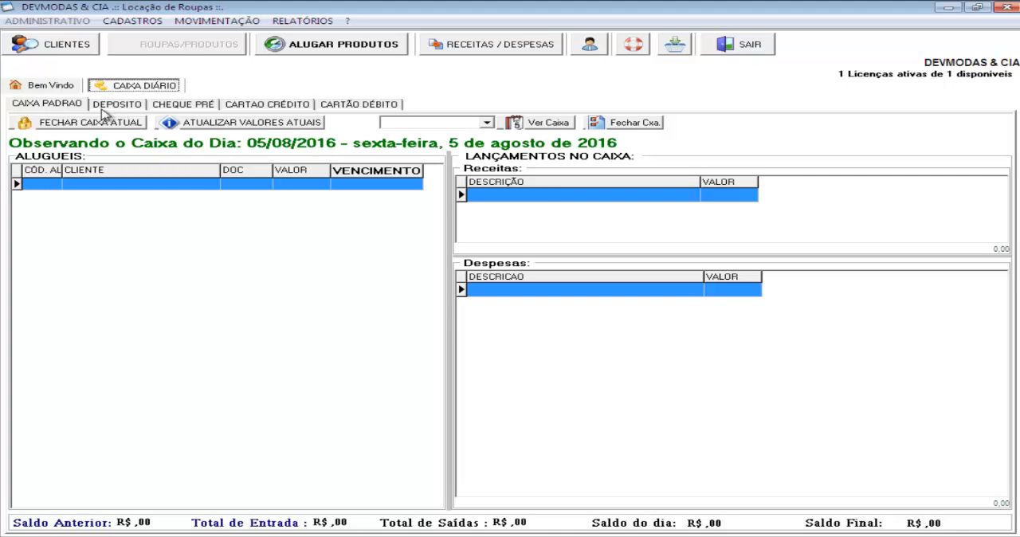
click(49, 88)
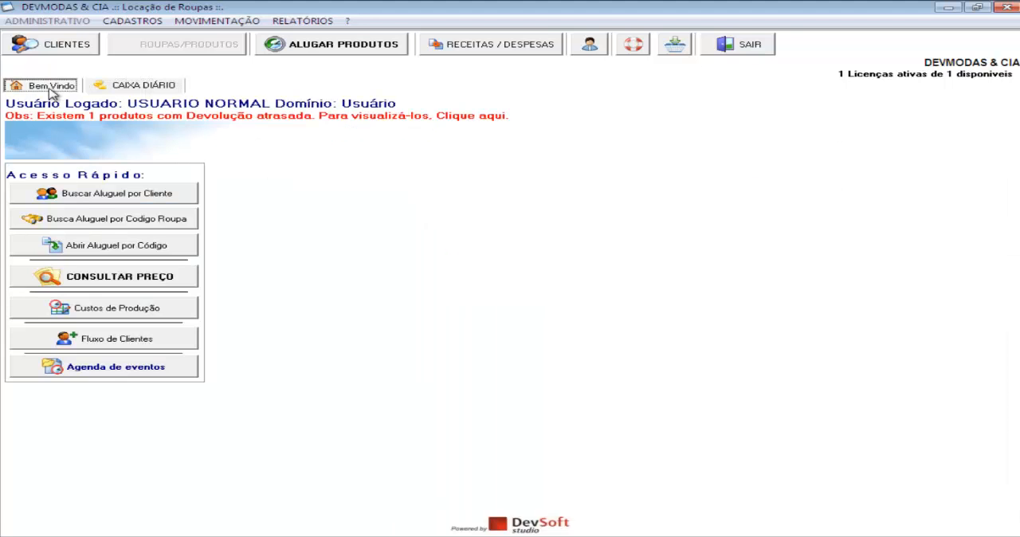
click(98, 88)
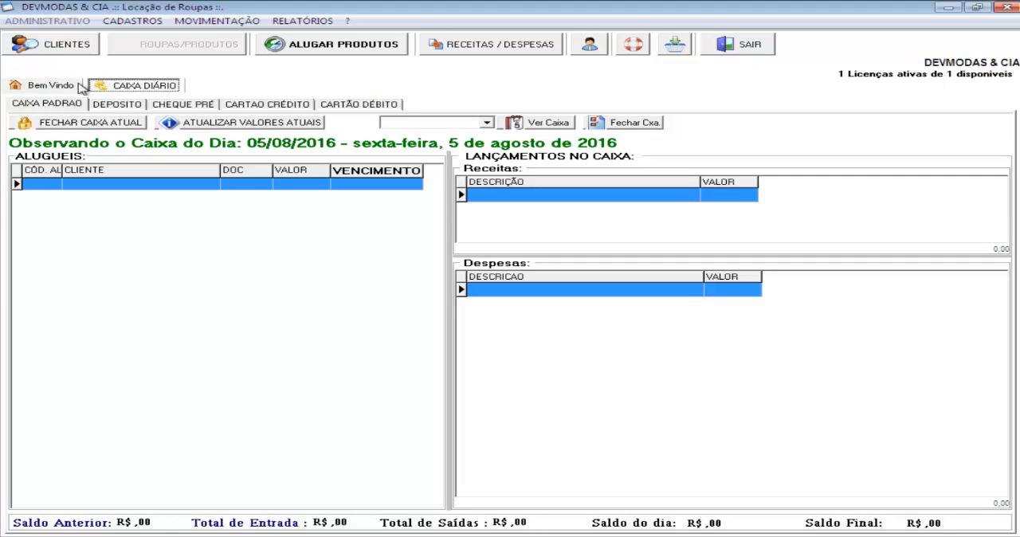
click(69, 87)
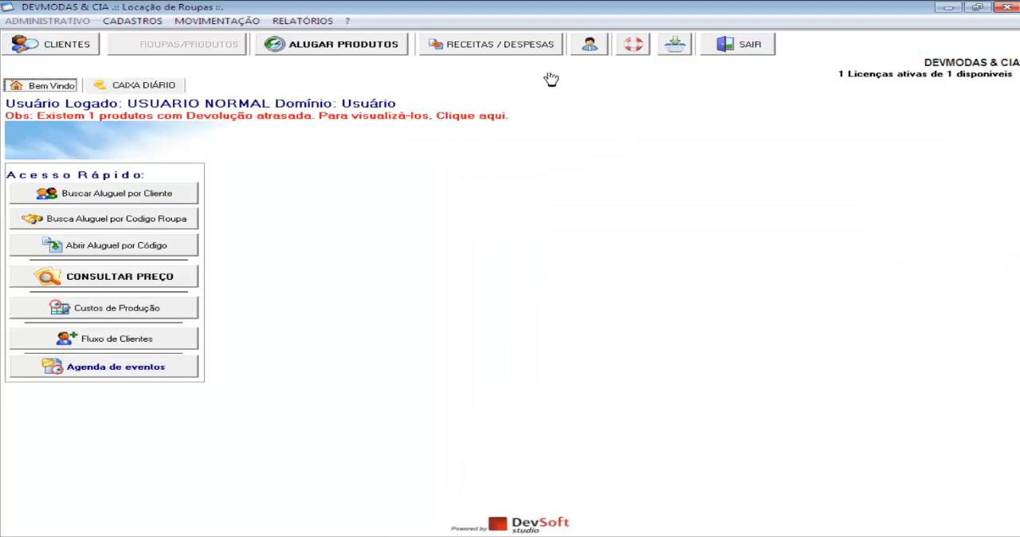
Switch the logged-in user to ADMINISTRADOR, entering the account password
click(589, 46)
click(553, 262)
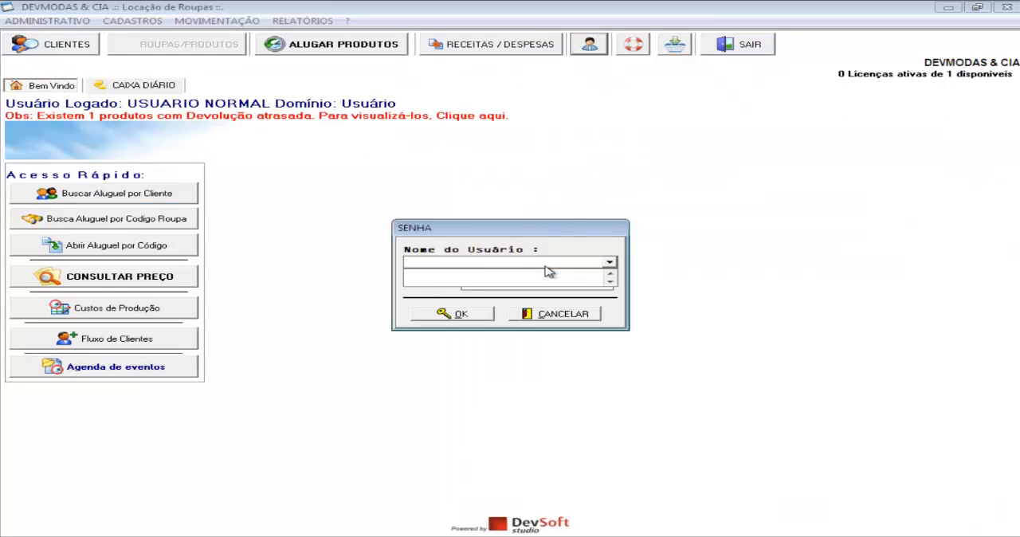
click(517, 271)
click(499, 284)
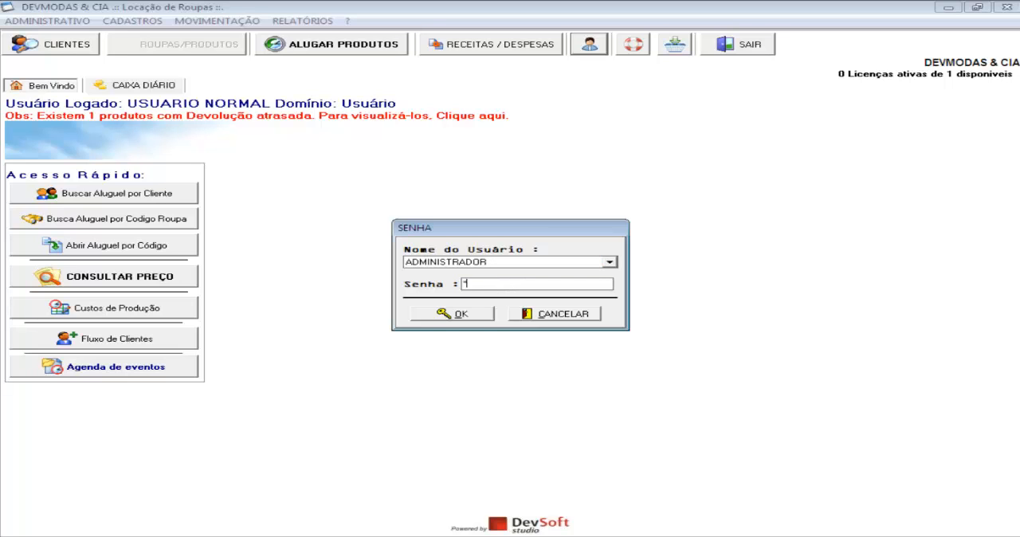
click(462, 313)
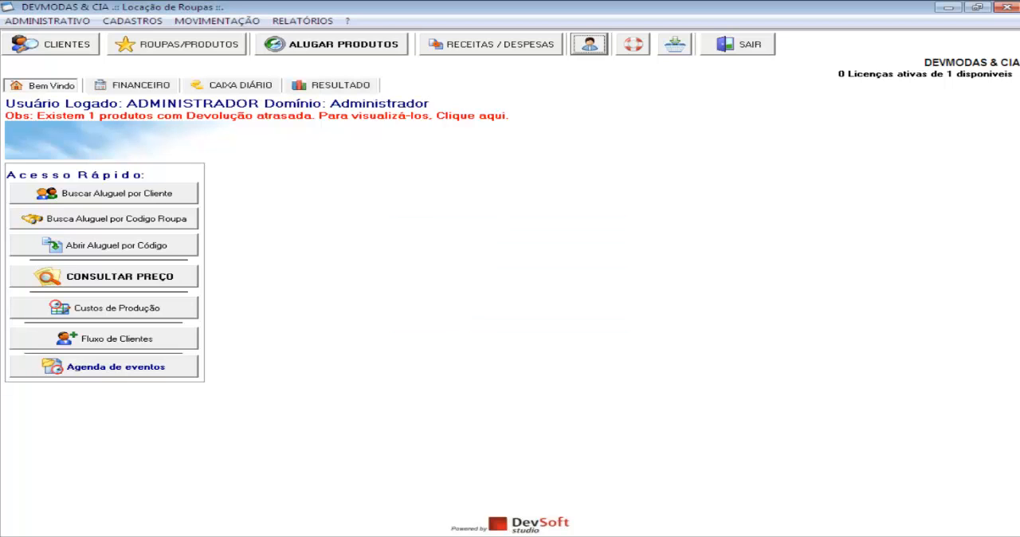
In the general program settings, set configuration 53, which hides the Caixa Diário tab from common users, to 1, save it and close the settings
click(62, 22)
mouse_move(171, 101)
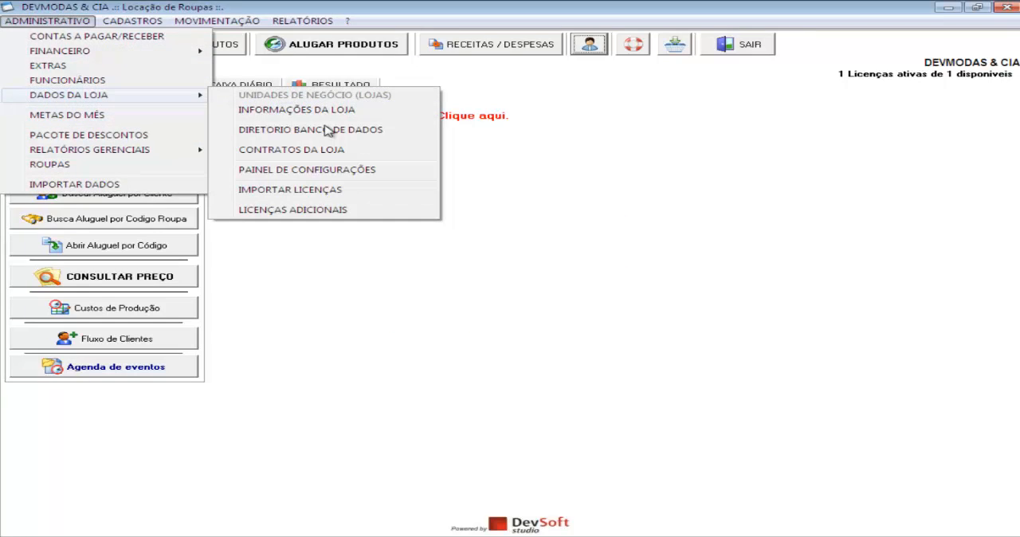
click(335, 175)
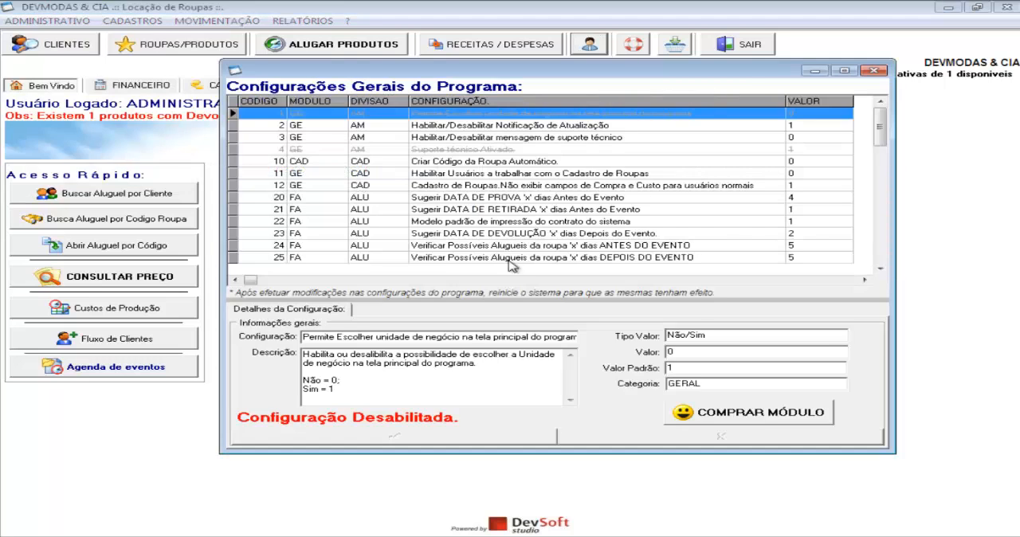
click(884, 268)
click(885, 268)
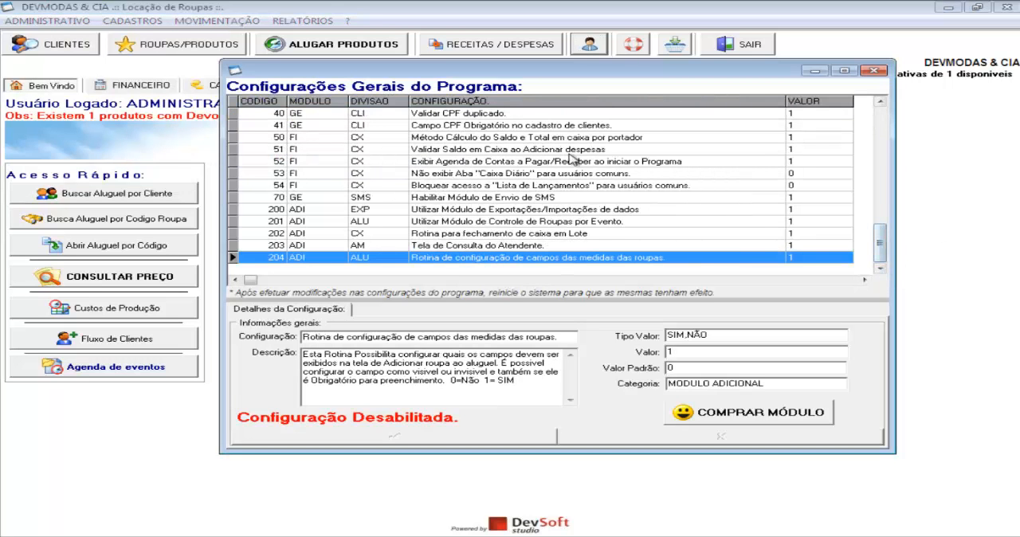
click(570, 161)
click(570, 173)
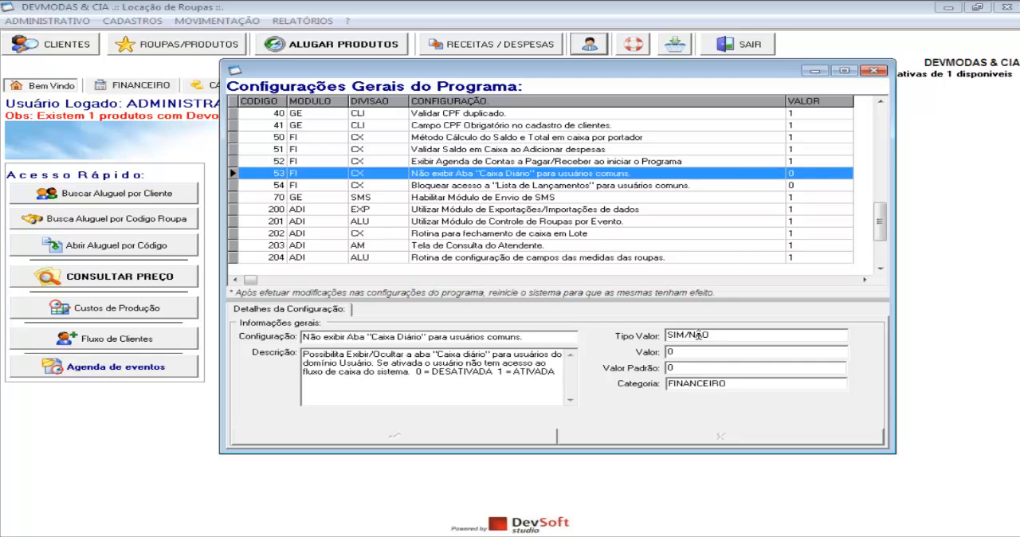
key(BackSpace)
text(1)
click(518, 439)
click(874, 72)
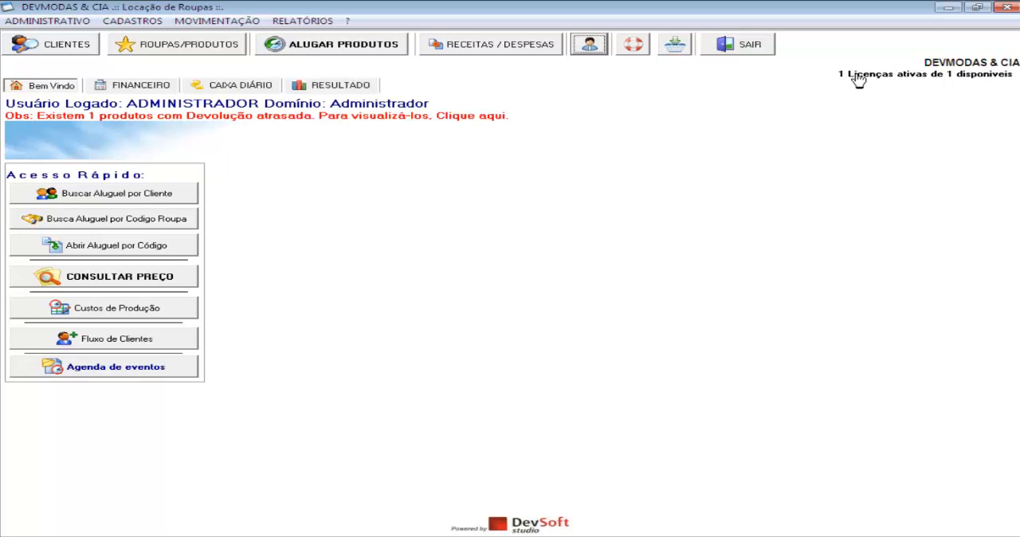
Switch the logged-in user to USUARIO NORMAL, entering the account password, to check the welcome screen's tabs
click(584, 46)
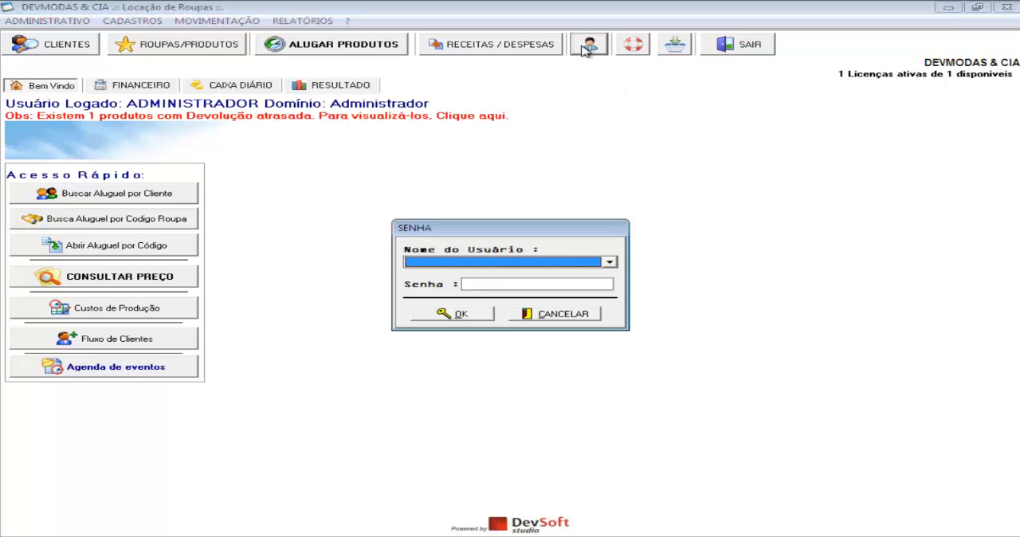
click(545, 268)
click(514, 278)
click(505, 284)
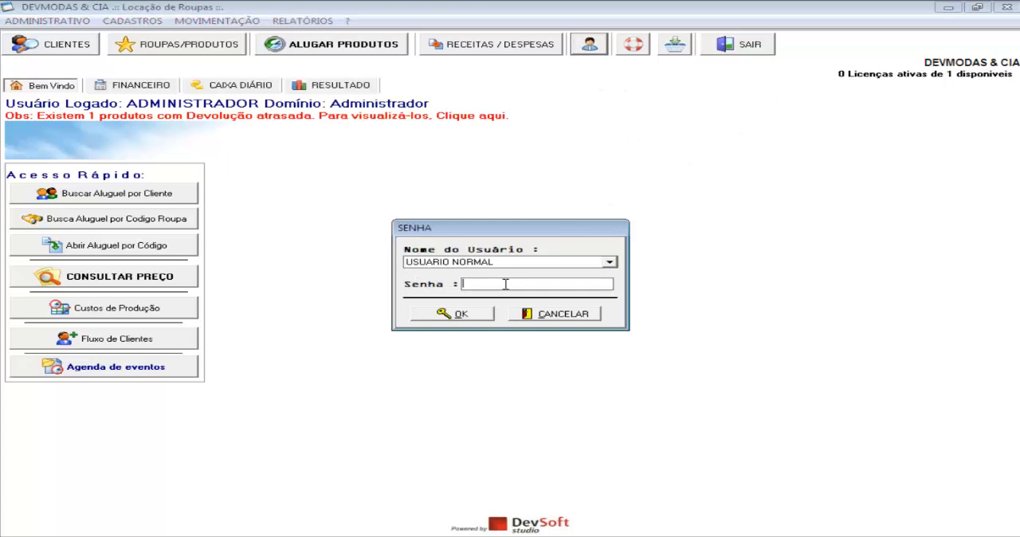
click(467, 313)
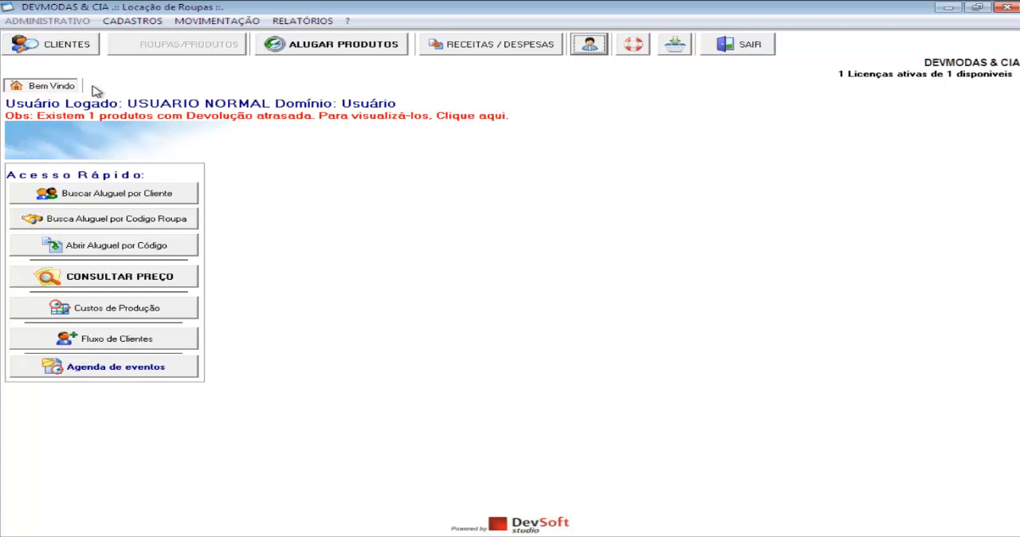
Log back in as ADMINISTRADOR, entering the account password
click(591, 47)
click(517, 265)
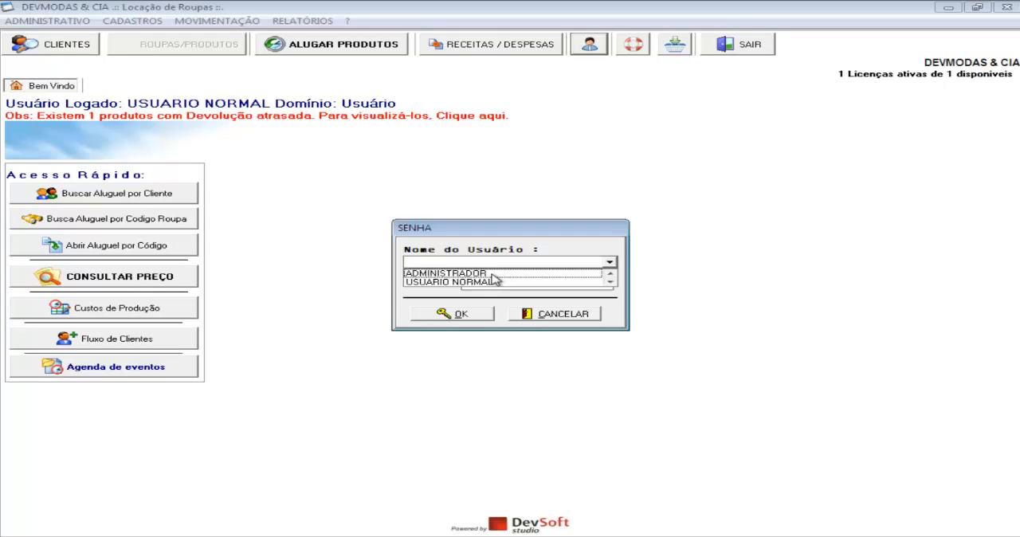
click(498, 271)
click(498, 281)
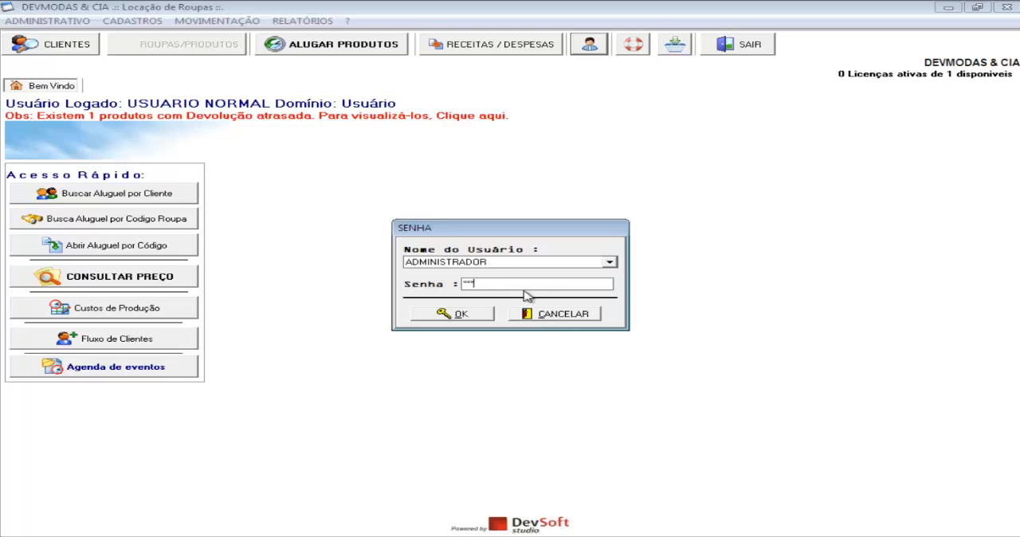
click(475, 315)
Examine configuration 54, which blocks common users from the Lista de Lançamentos, in the general program settings and close them
click(62, 22)
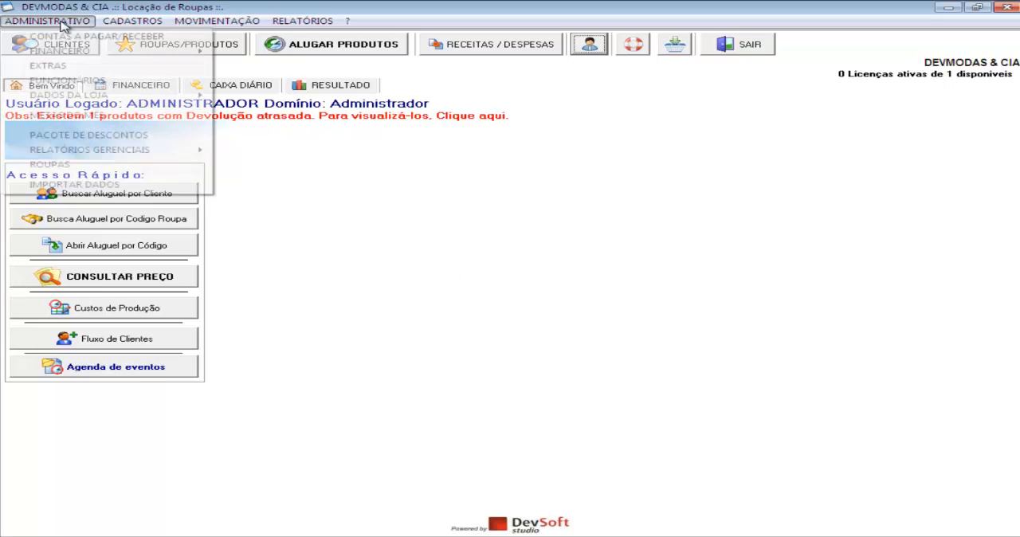
mouse_move(155, 100)
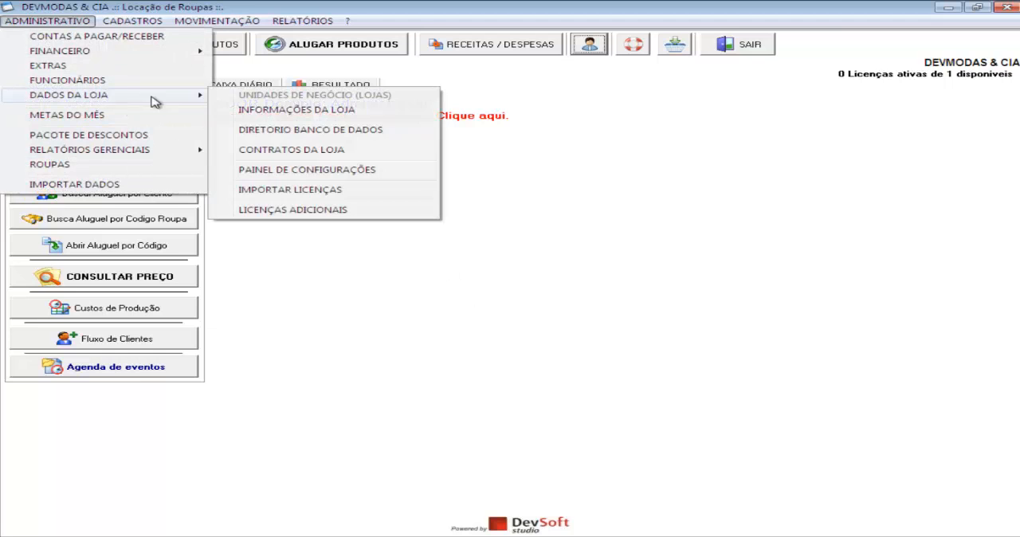
click(294, 170)
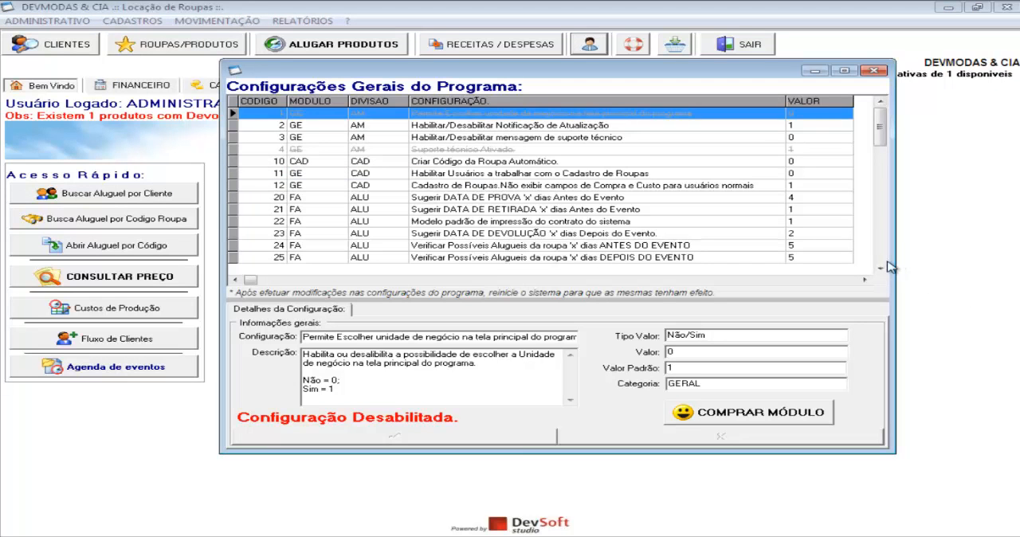
scroll(879, 269, down, 12)
click(548, 214)
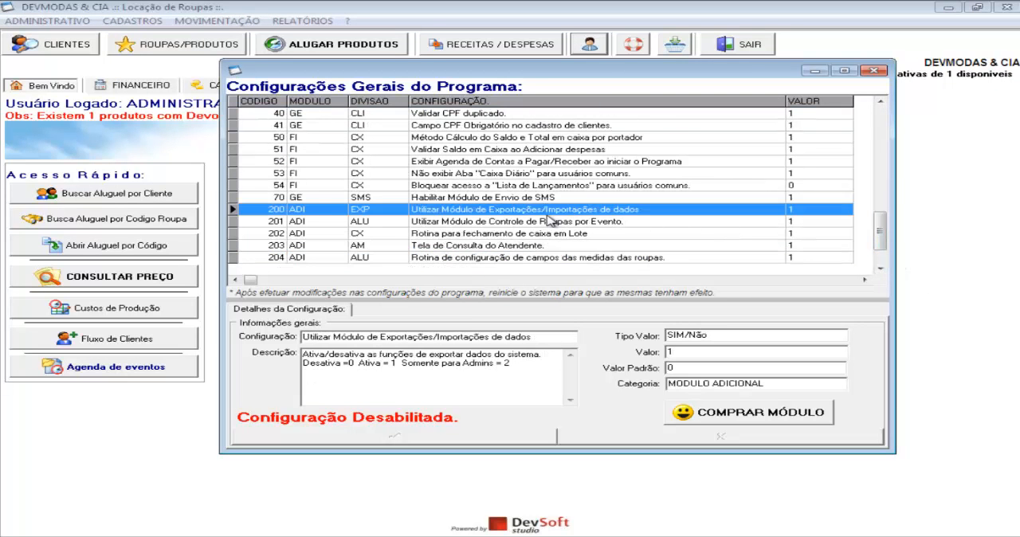
click(451, 188)
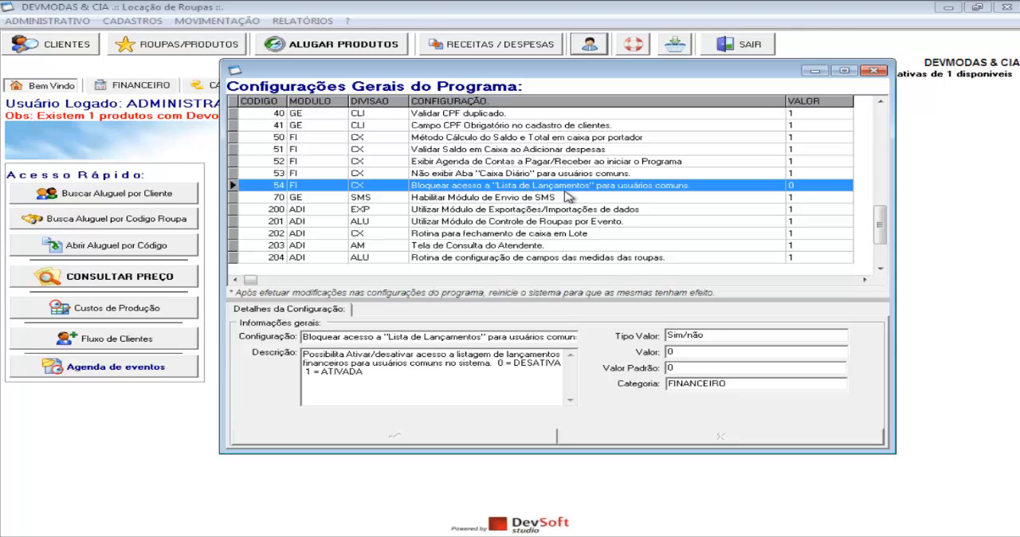
click(874, 72)
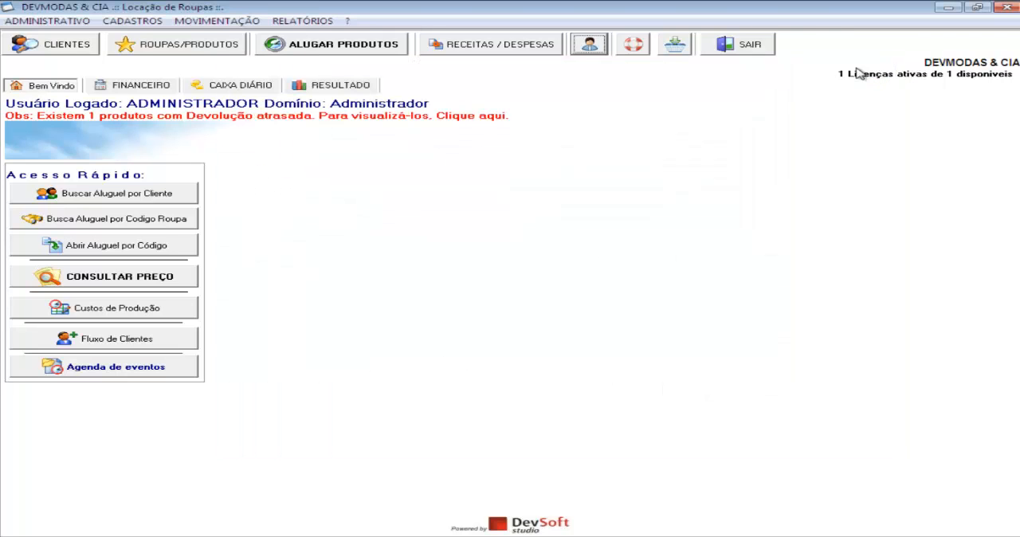
Review the Extrato Financeiro window of the Lista de Lançamentos as administrator and close it
click(517, 46)
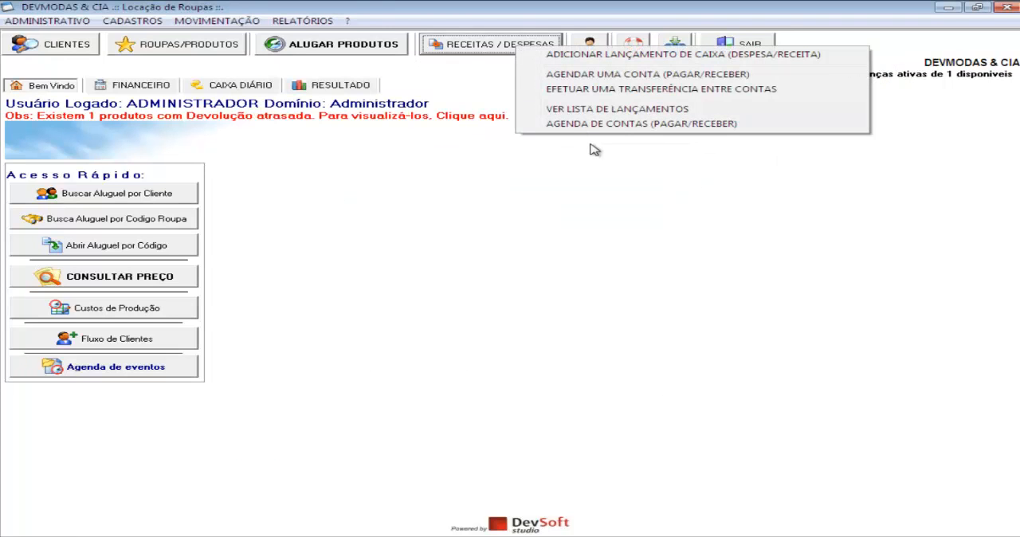
click(618, 111)
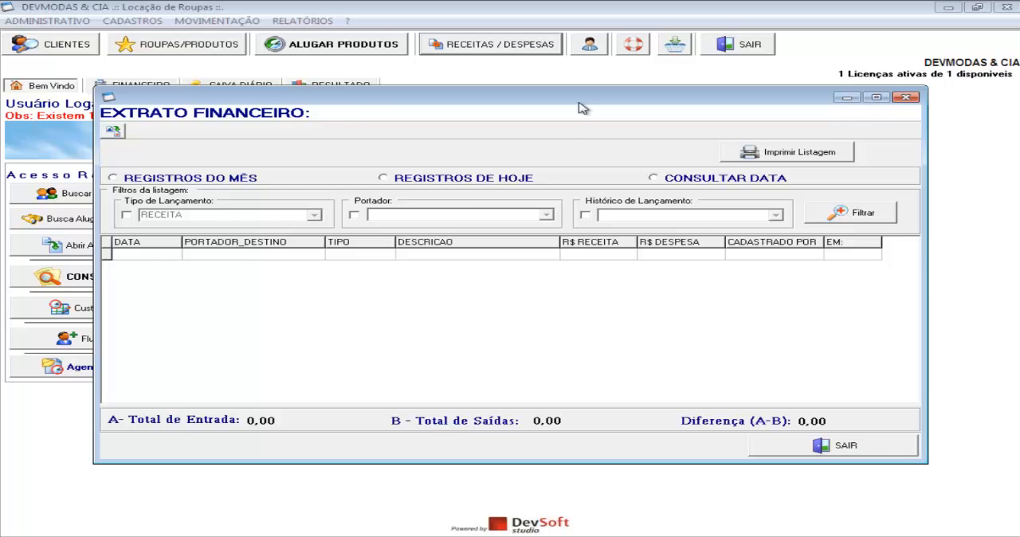
mouse_move(589, 101)
mouse_down()
mouse_move(593, 89)
mouse_move(587, 111)
mouse_up()
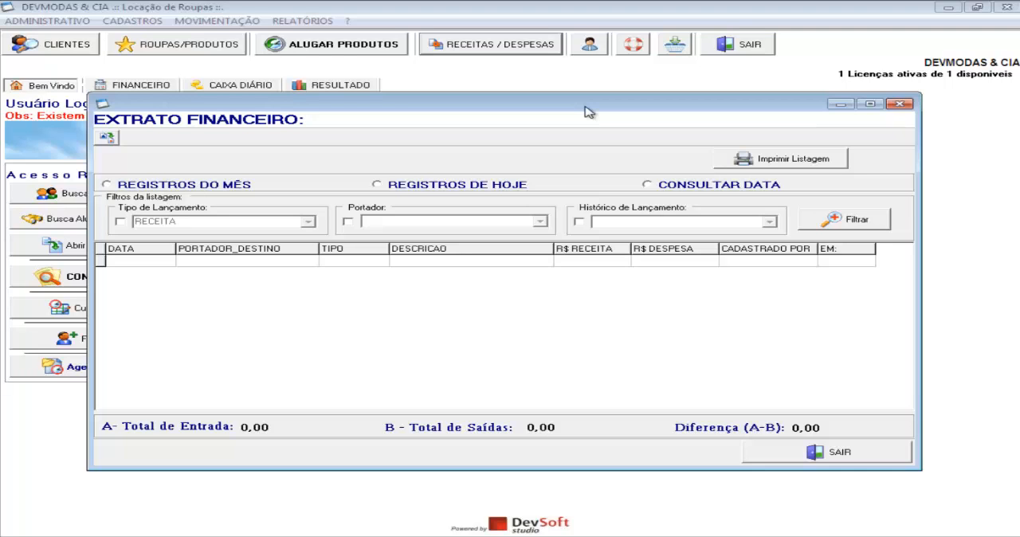
drag(588, 112, 606, 100)
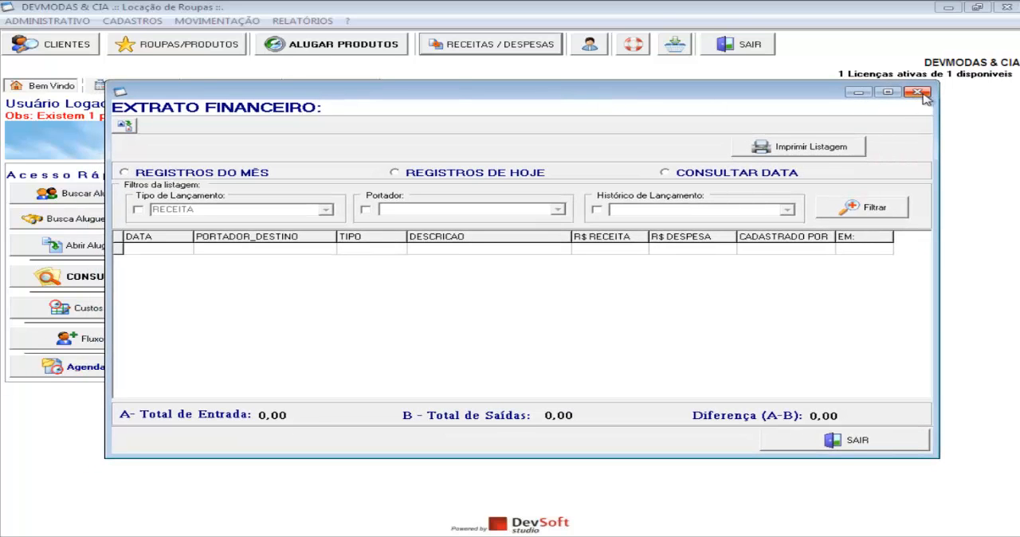
click(917, 92)
Set configuration 54, which blocks common users from the Lista de Lançamentos, to 1, save it and close the general program settings
click(48, 21)
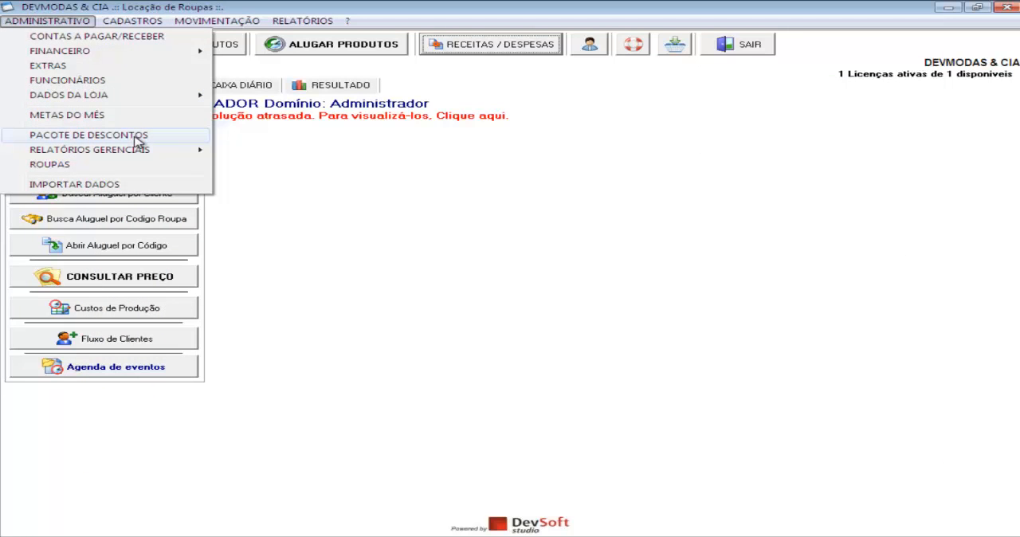
mouse_move(148, 97)
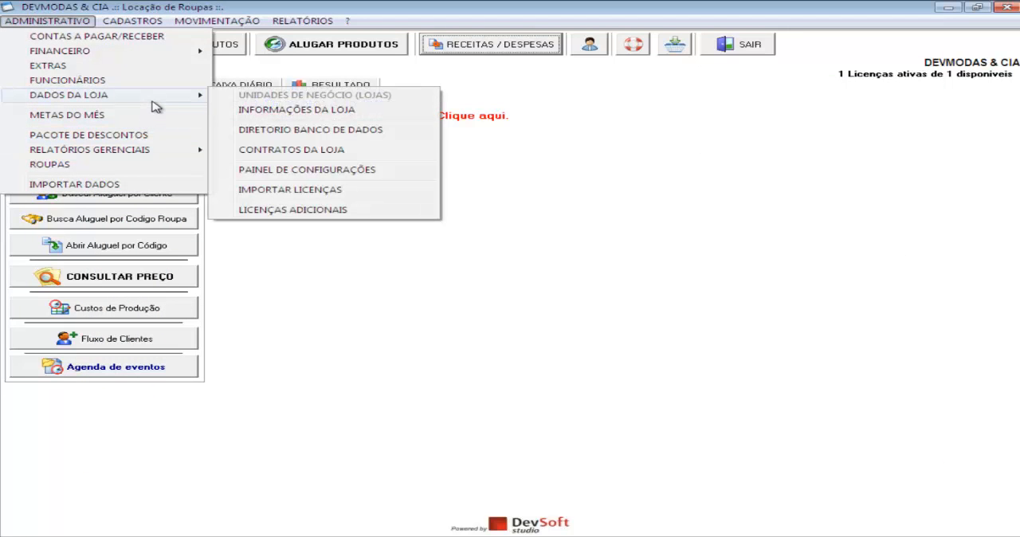
click(275, 175)
click(881, 256)
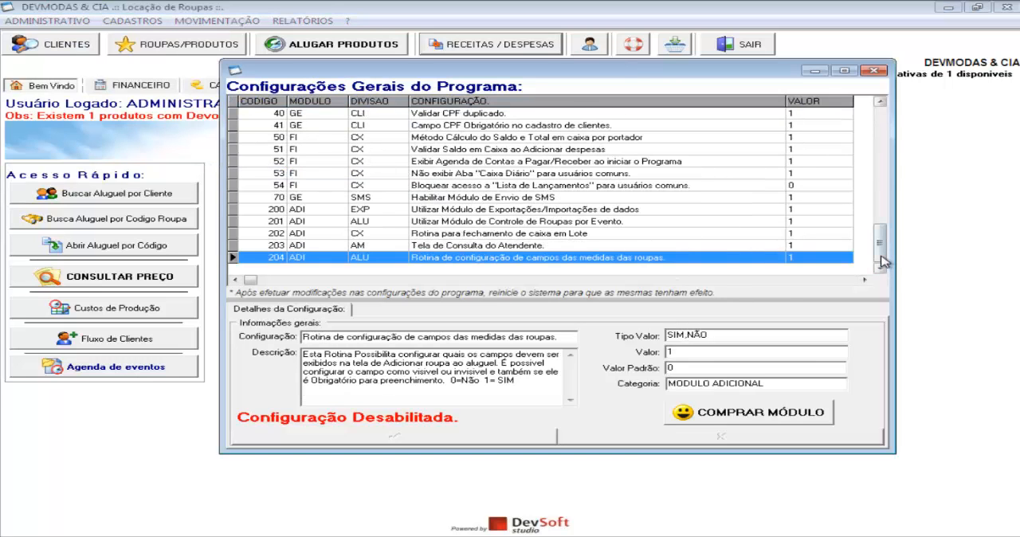
click(427, 185)
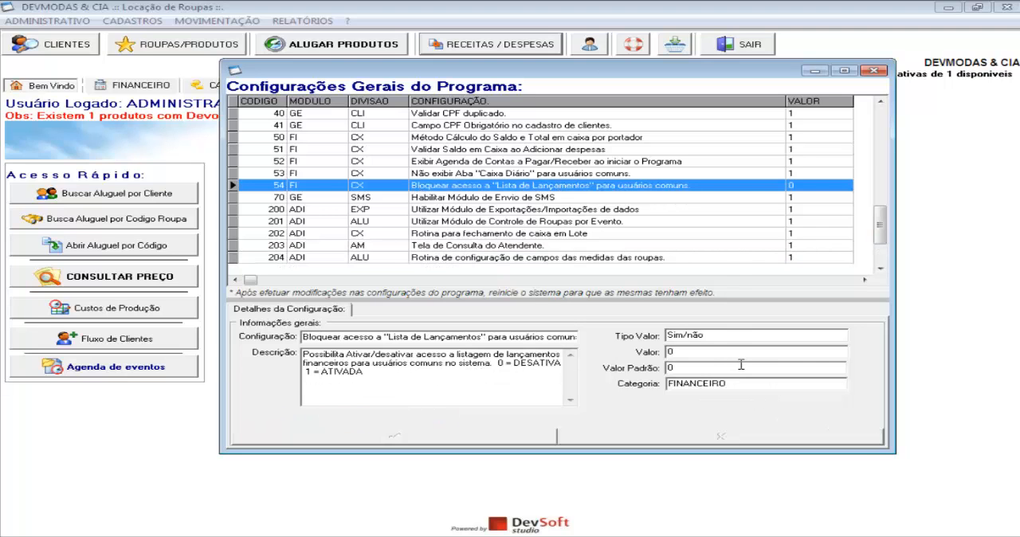
drag(696, 352, 602, 358)
text(1)
click(528, 443)
click(873, 70)
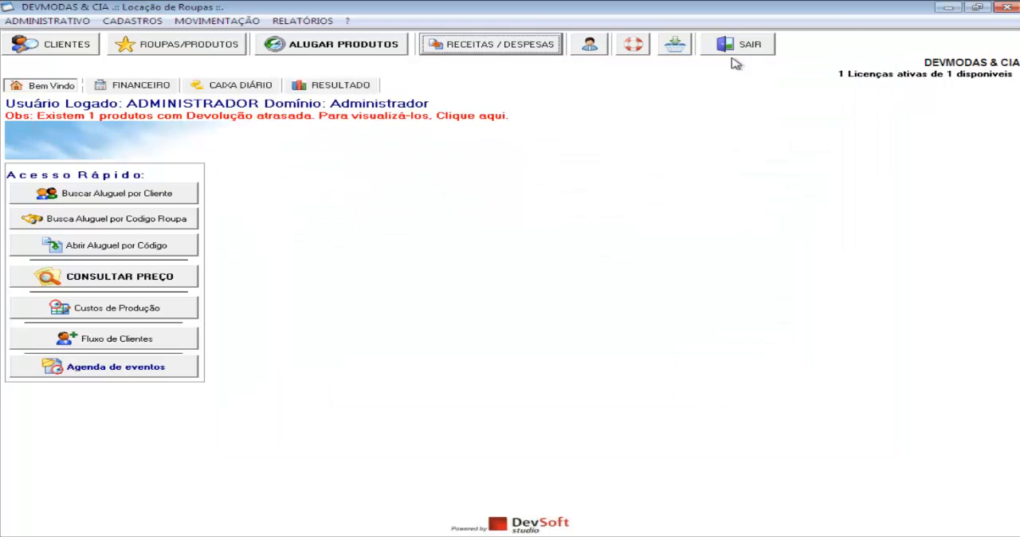
Log in as USUARIO NORMAL, entering the account password, and check access to Ver Lista de Lançamentos under Receitas / Despesas
click(597, 48)
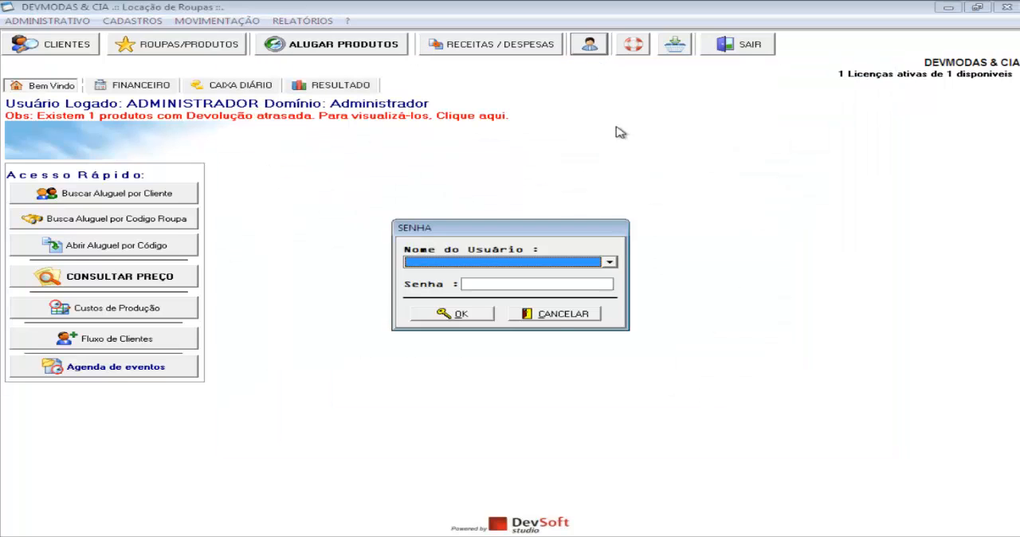
click(541, 266)
click(490, 282)
click(490, 283)
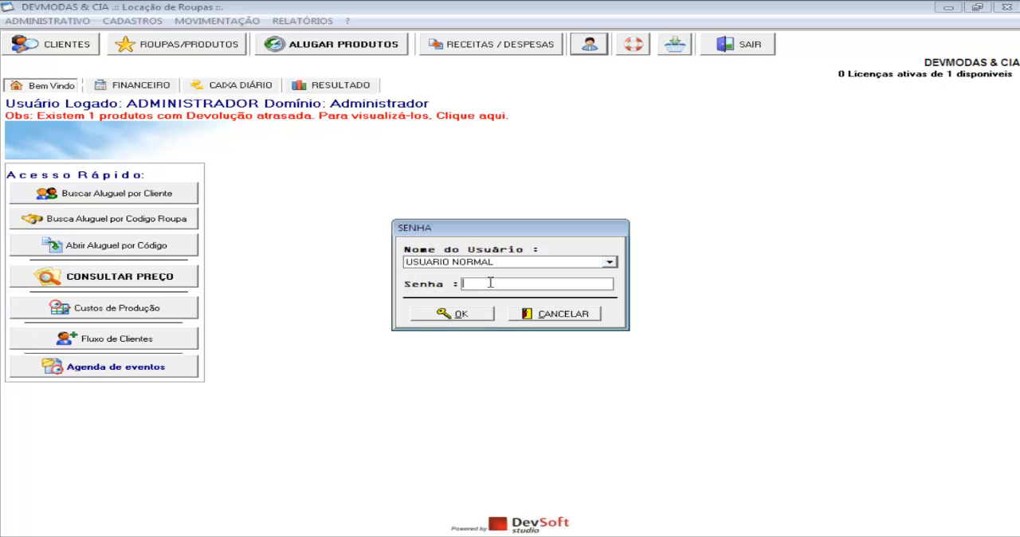
text(1234)
click(466, 314)
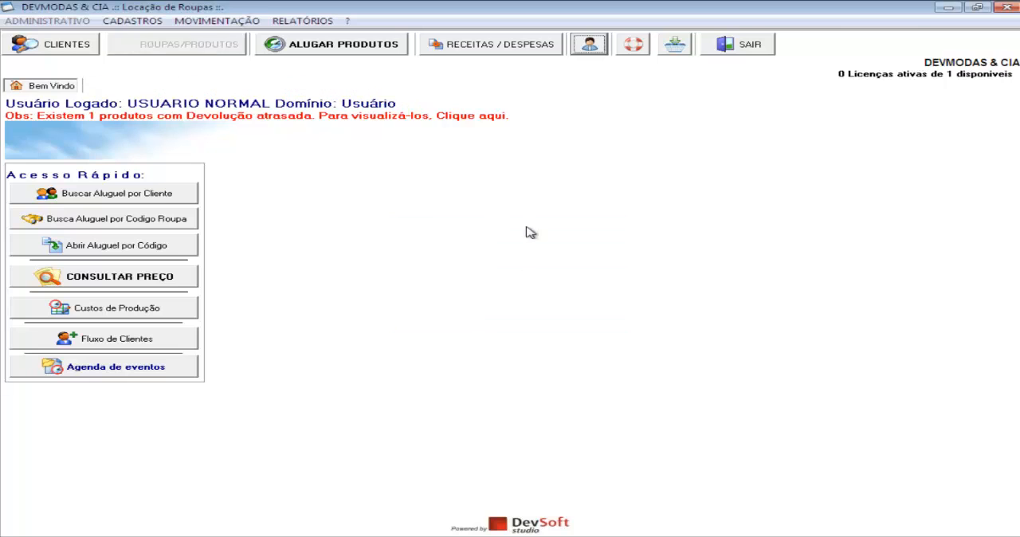
click(482, 50)
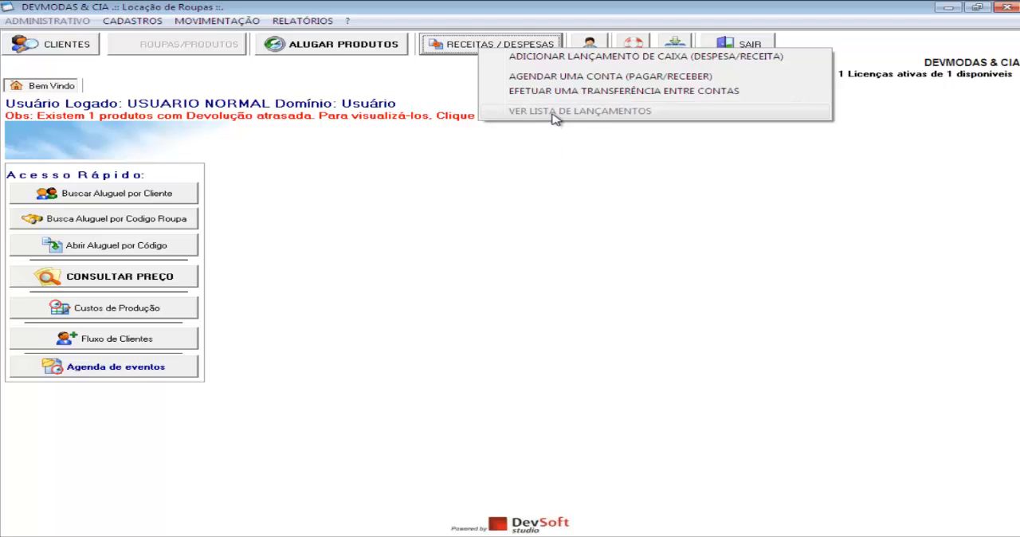
click(502, 165)
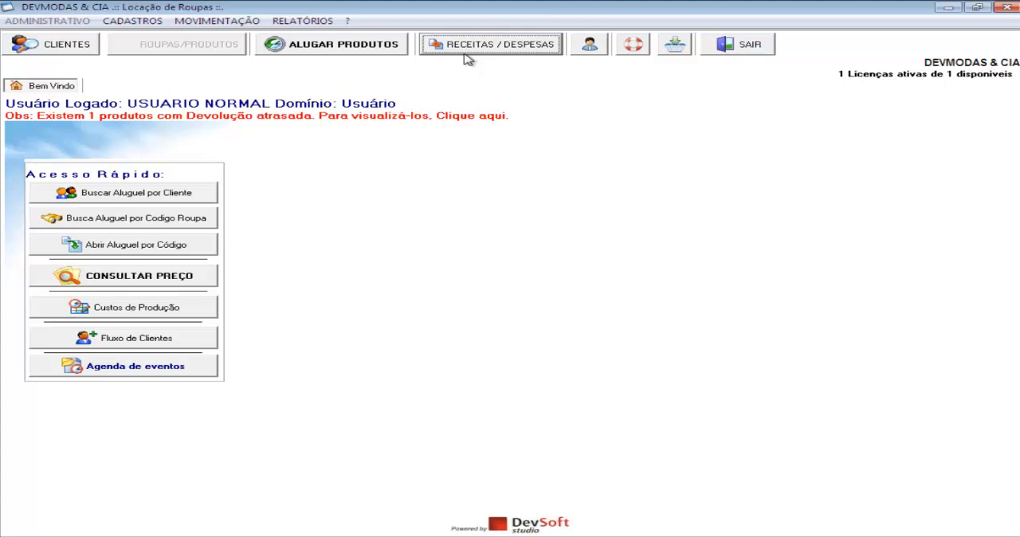
Switch the session back to the ADMINISTRADOR user, entering the account password
click(590, 46)
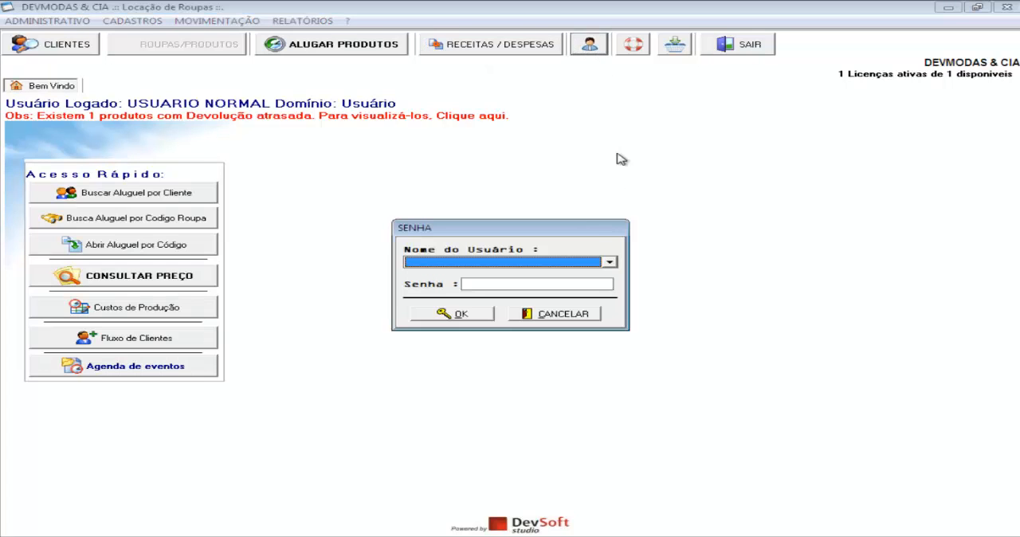
click(583, 263)
click(541, 272)
click(529, 283)
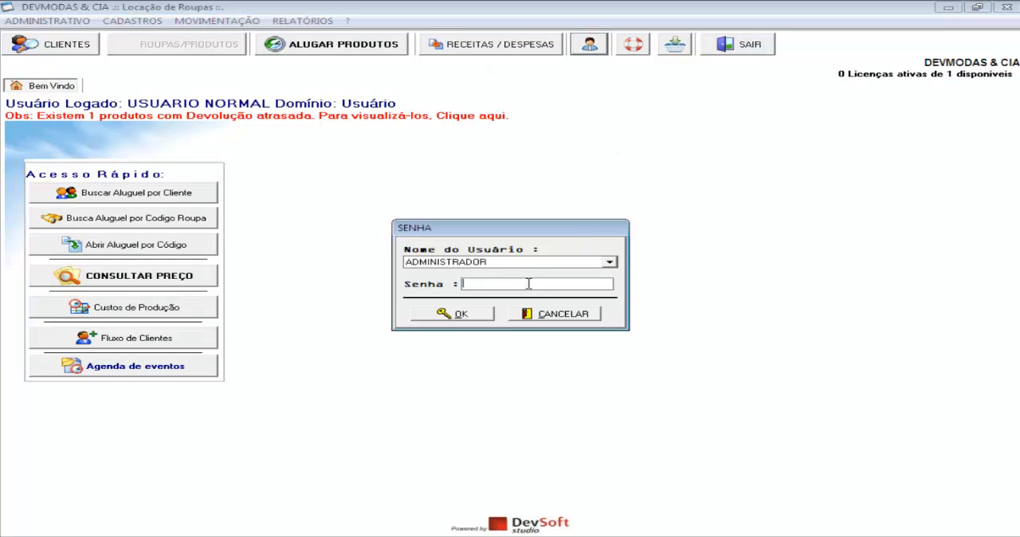
text(123)
click(474, 316)
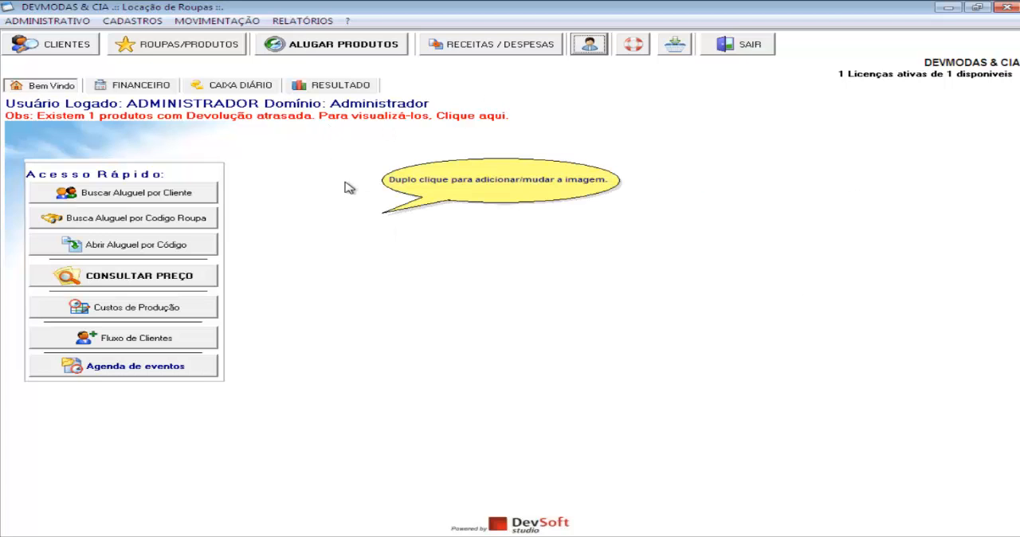
Open label printing (Impressão de etiquetas) from the report listings and add one label for INFANTIL-FEM-VESTIDO ELSA-AZUL
click(292, 22)
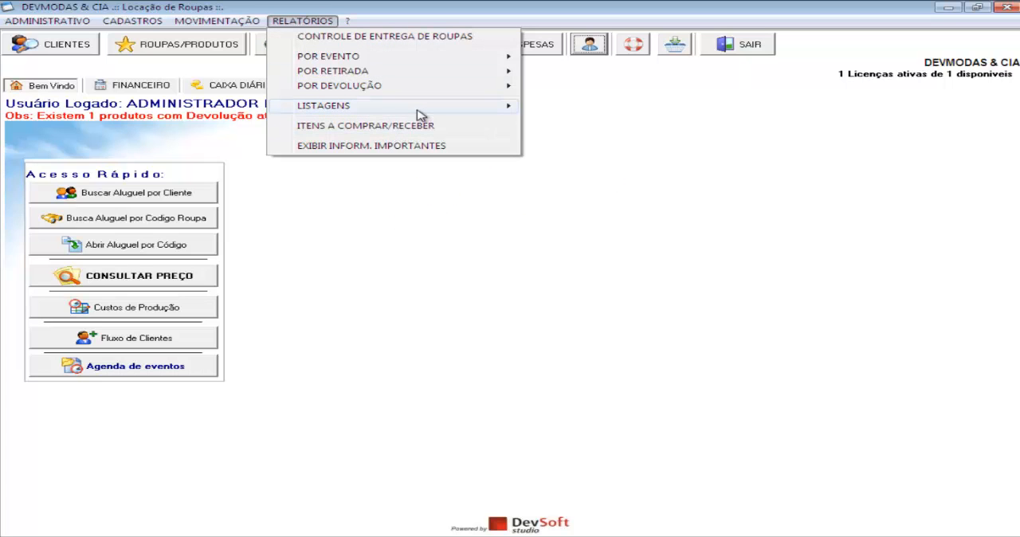
mouse_move(421, 109)
click(603, 206)
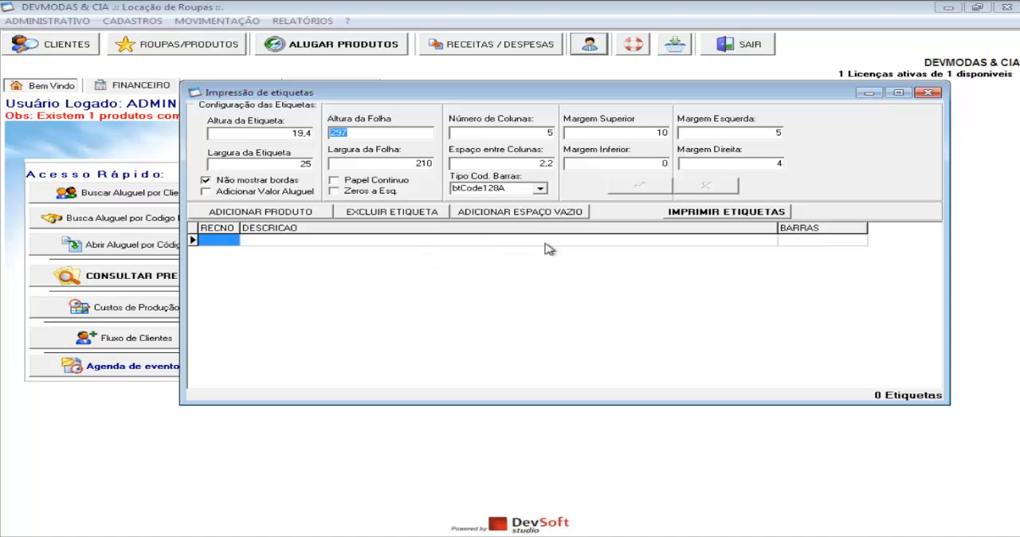
click(280, 214)
click(483, 113)
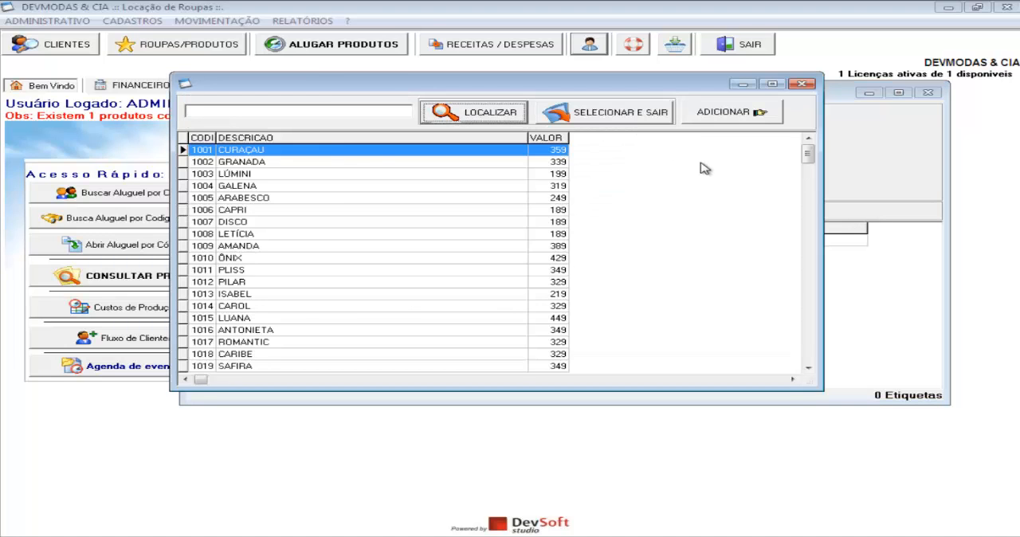
drag(807, 153, 807, 352)
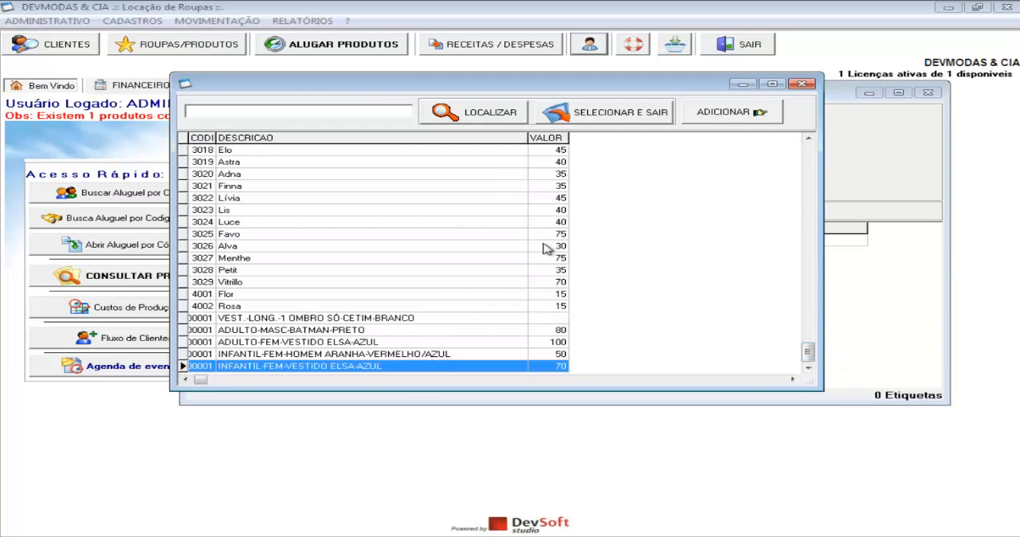
click(717, 116)
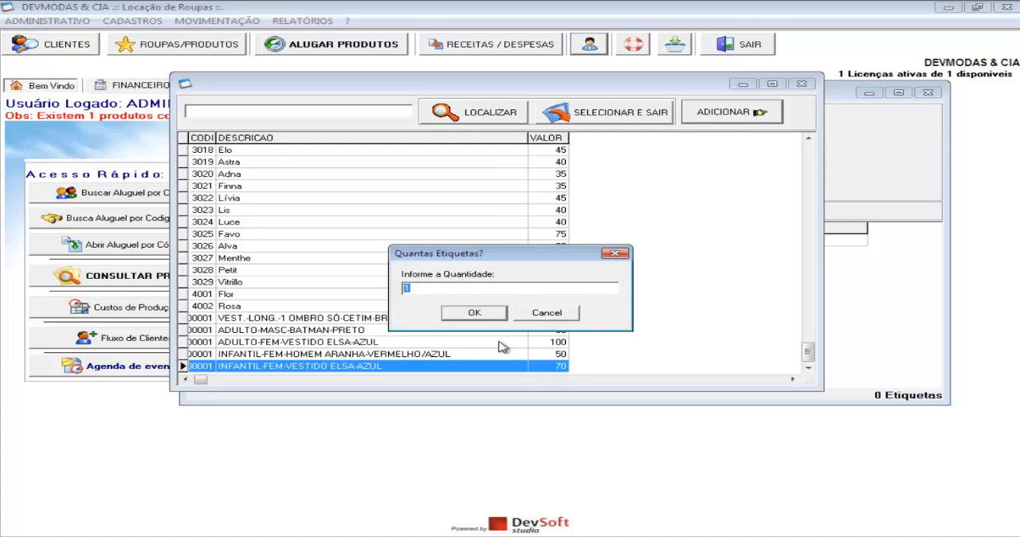
click(473, 313)
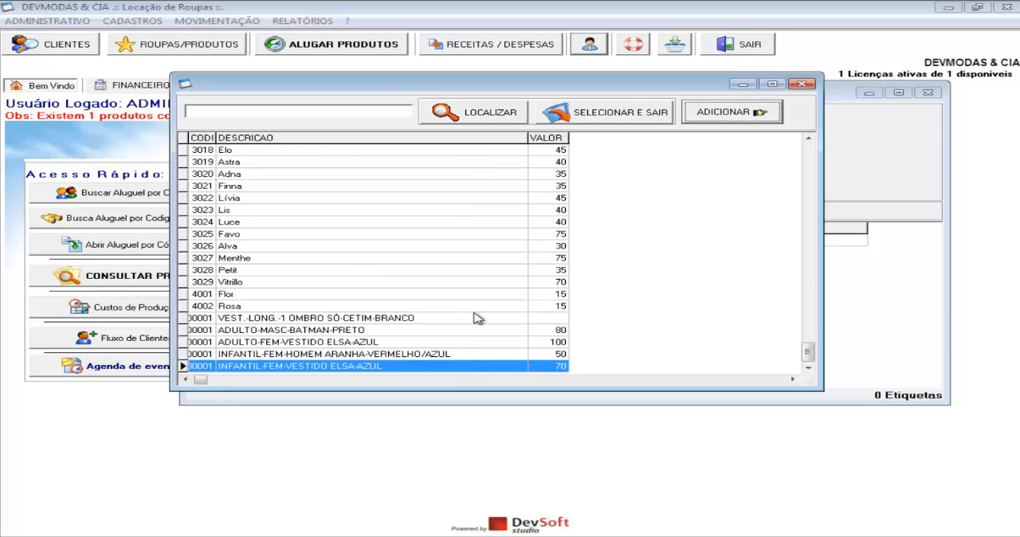
click(802, 84)
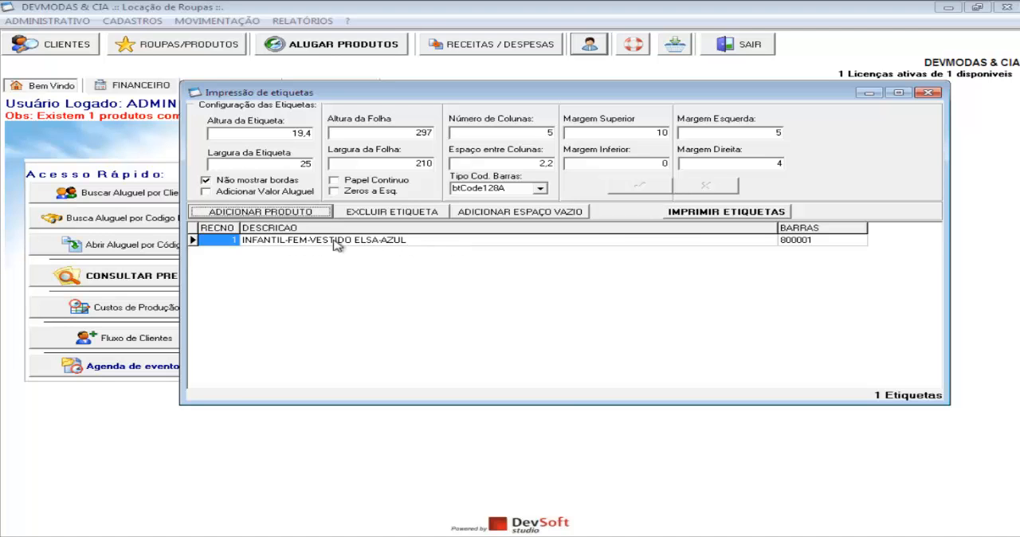
Preview the barcode label of INFANTIL-FEM-VESTIDO ELSA-AZUL and close the preview
click(757, 214)
click(793, 221)
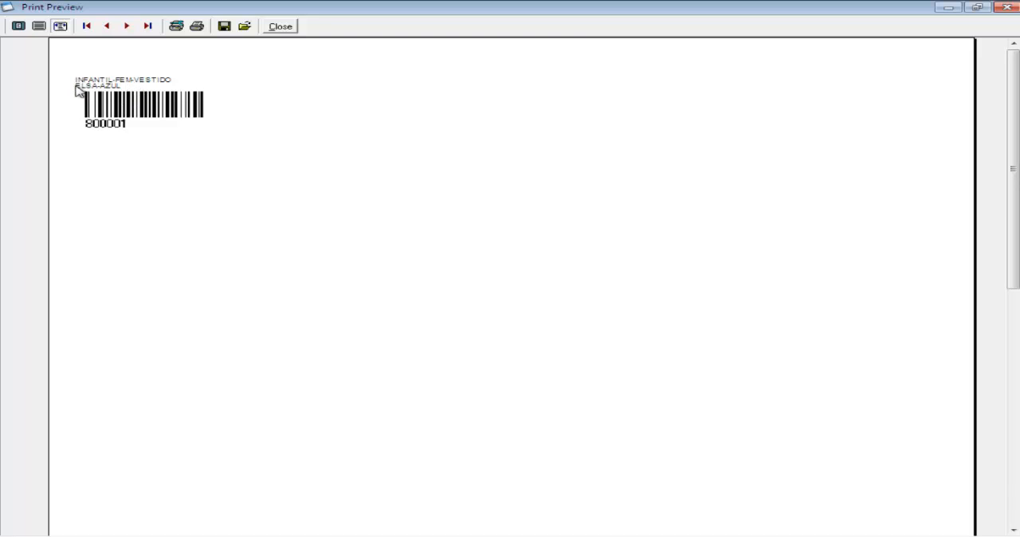
click(281, 27)
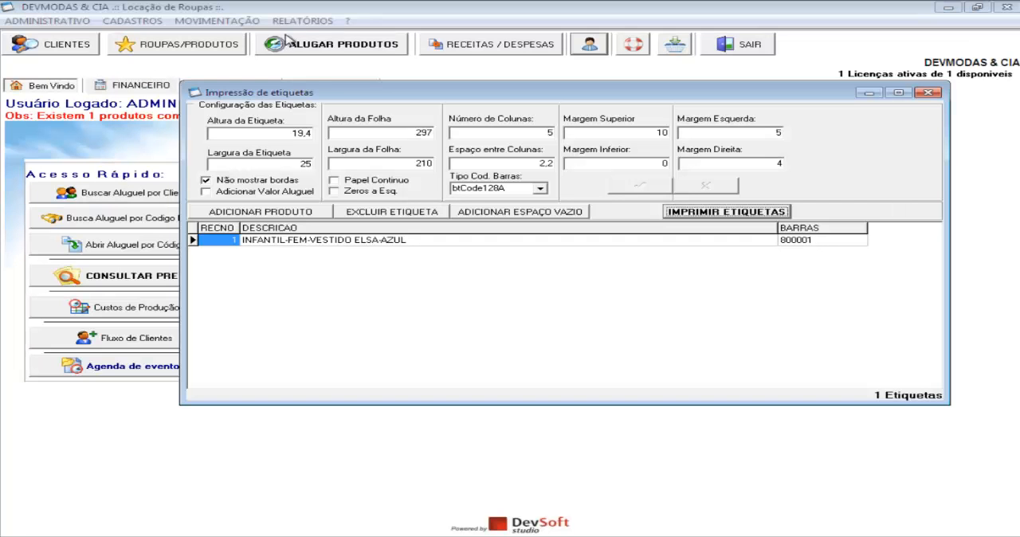
Replace the description of the INFANTIL-FEM-VESTIDO ELSA-AZUL label with VESTIDO VERDE
click(428, 243)
click(428, 240)
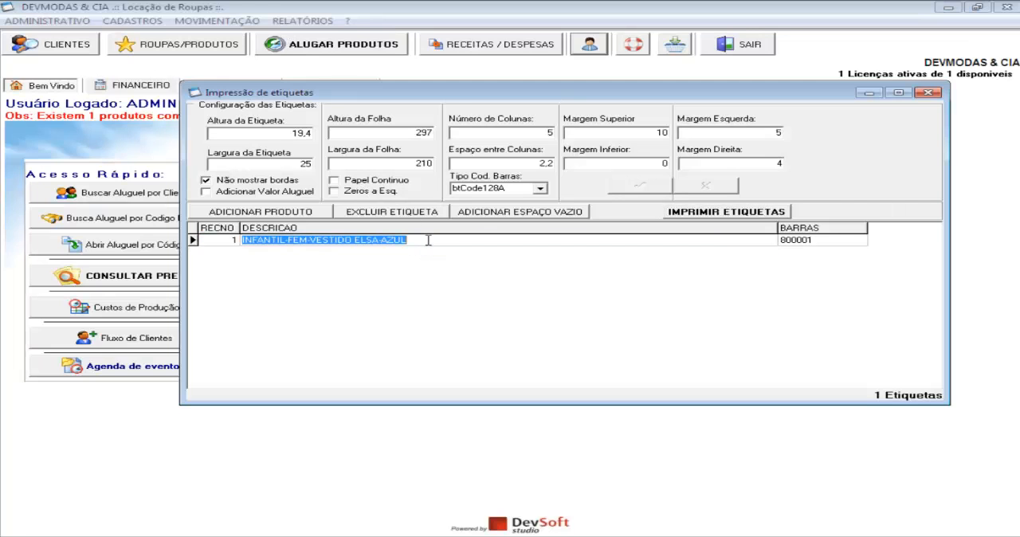
drag(428, 240, 231, 244)
text(ÇASÇJDASKLDJAS)
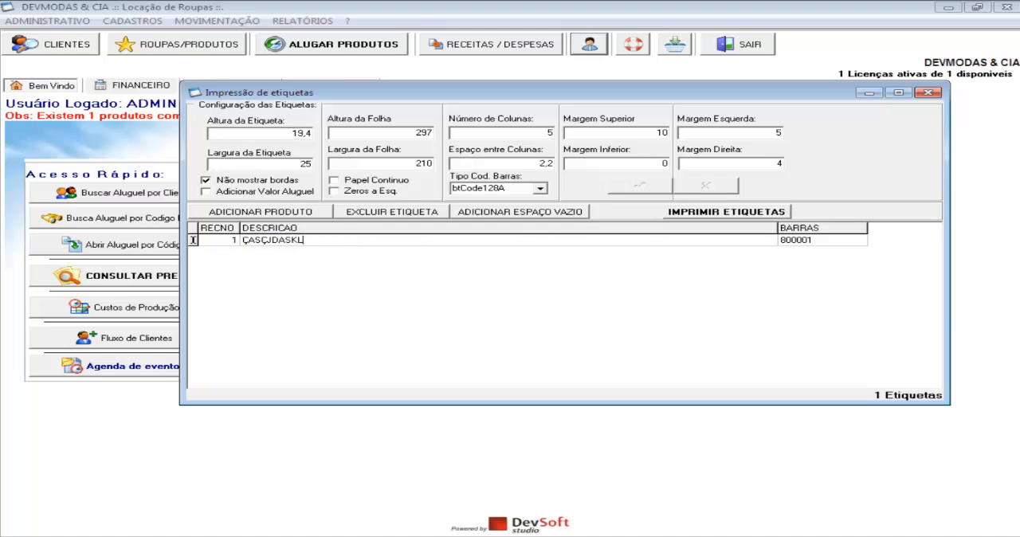
key(BackSpace)
key(BackSpace)
key(BackSpace)
key(BackSpace)
key(BackSpace)
key(BackSpace)
key(BackSpace)
key(BackSpace)
key(BackSpace)
key(BackSpace)
key(BackSpace)
key(BackSpace)
key(BackSpace)
key(BackSpace)
text(VESTIDO)
text(VE)
key(BackSpace)
key(BackSpace)
text(RES)
key(BackSpace)
key(BackSpace)
text(E)
key(BackSpace)
key(BackSpace)
text(VERDE)
Preview the barcode label with the VESTIDO VERDE description and close the preview
click(698, 212)
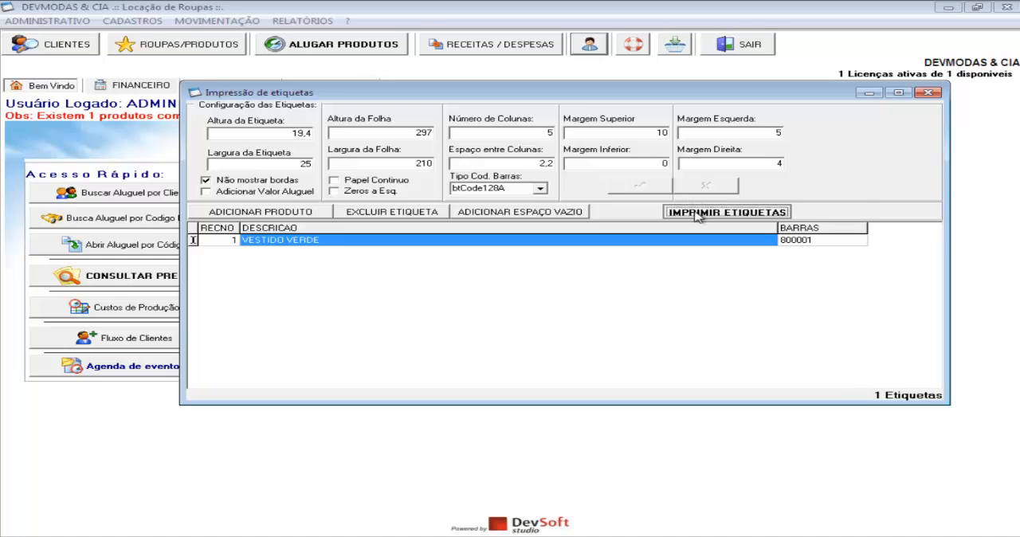
click(717, 221)
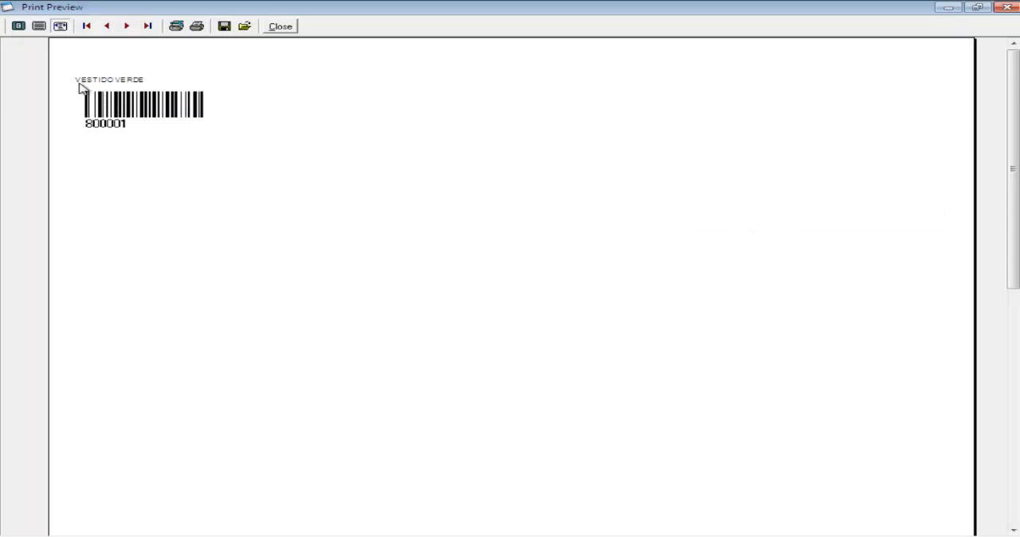
click(280, 26)
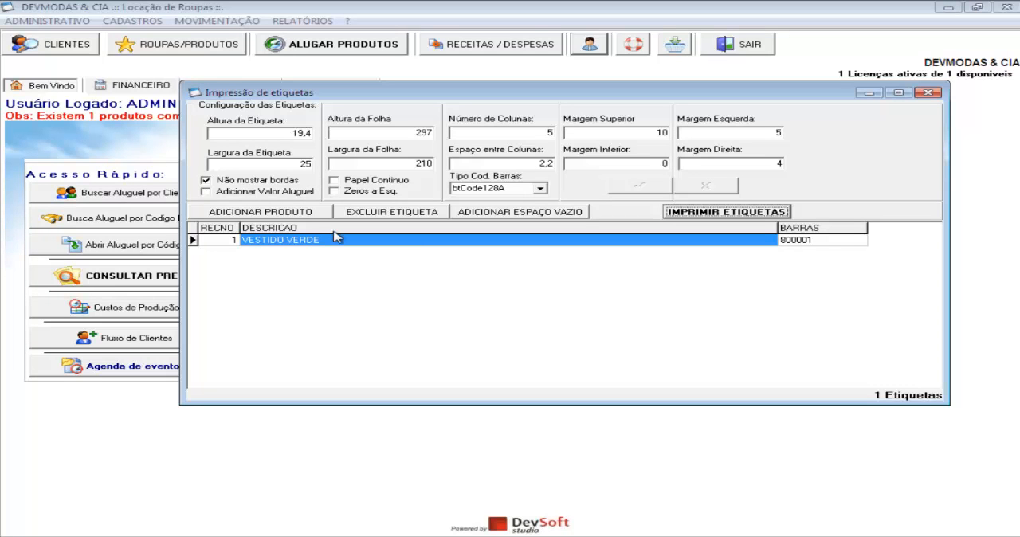
Enable Adicionar Valor Aluguel for the labels and delete the VESTIDO VERDE label
click(206, 193)
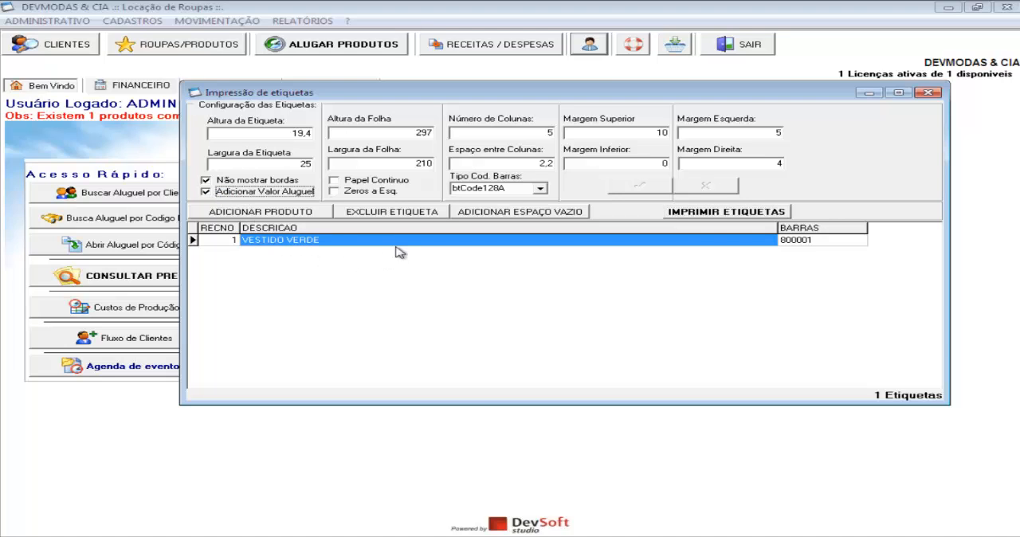
click(415, 213)
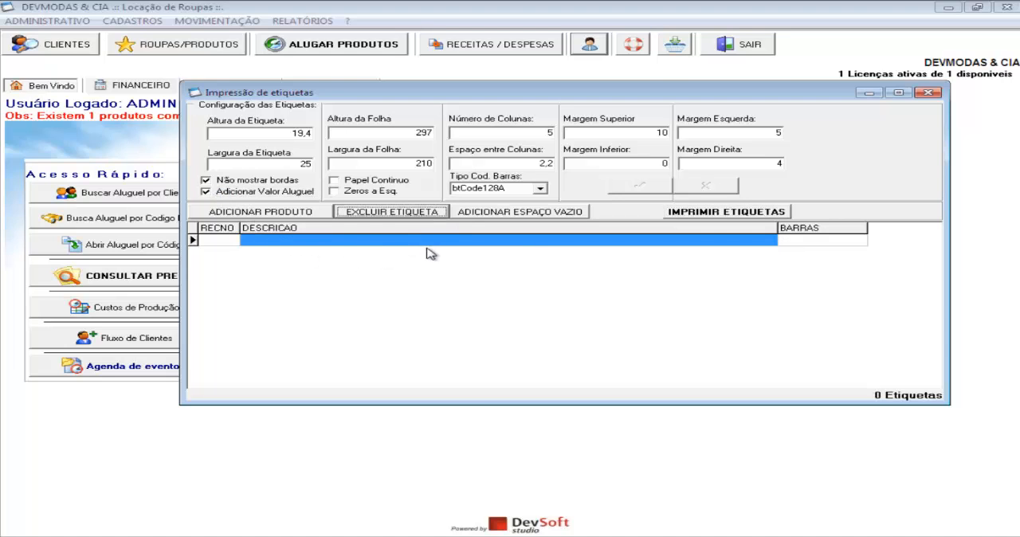
Add one label each for ADULTO-MASC-BATMAN-PRETO, ADULTO-FEM-VESTIDO ELSA-AZUL and INFANTIL-FEM-VESTIDO ELSA-AZUL
click(267, 215)
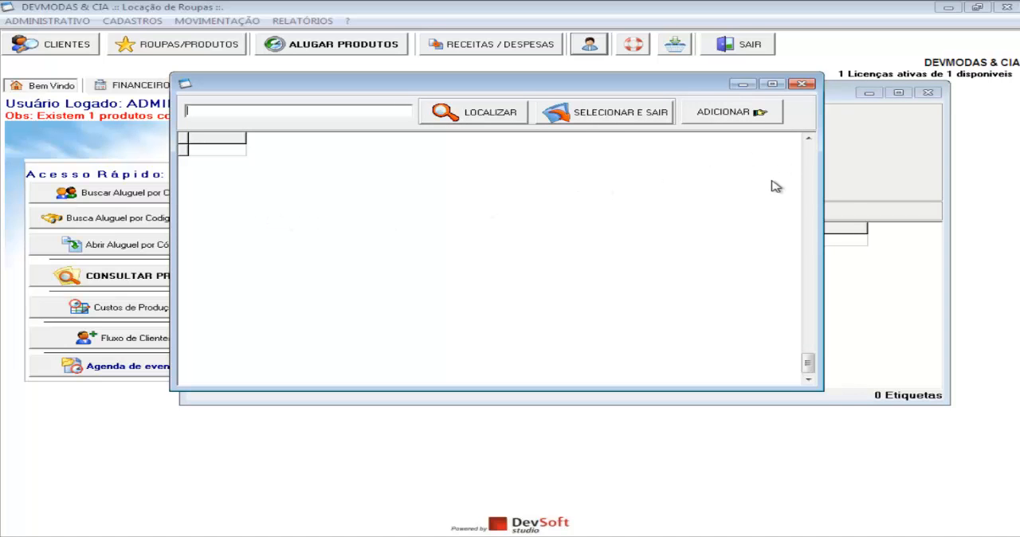
click(494, 119)
drag(808, 156, 808, 352)
click(518, 331)
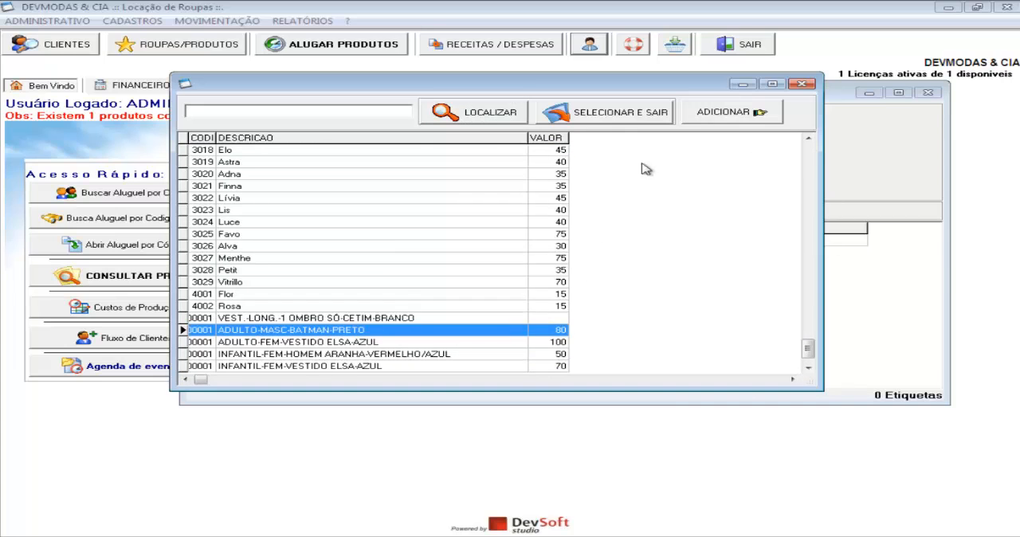
click(729, 116)
click(490, 315)
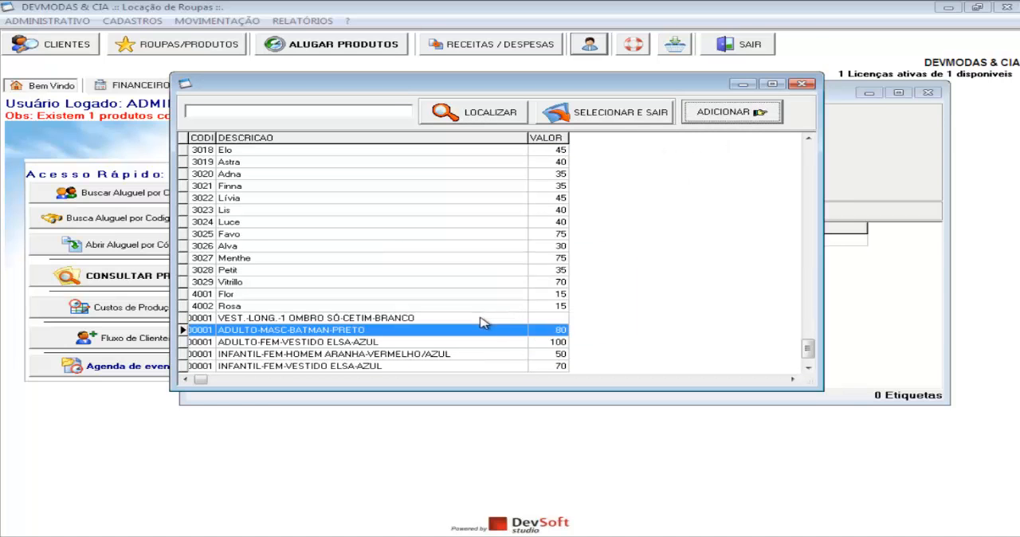
click(478, 343)
click(733, 112)
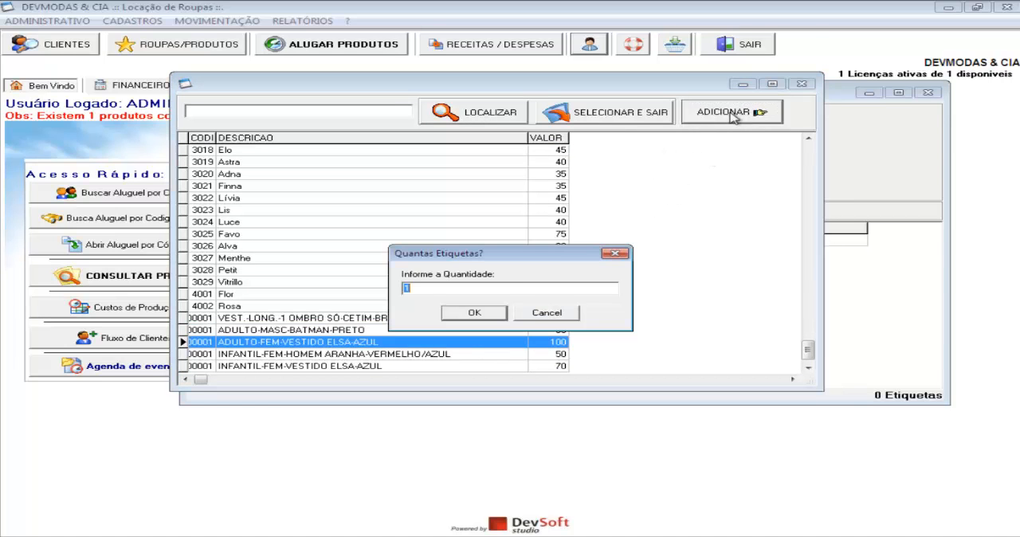
click(487, 318)
click(475, 366)
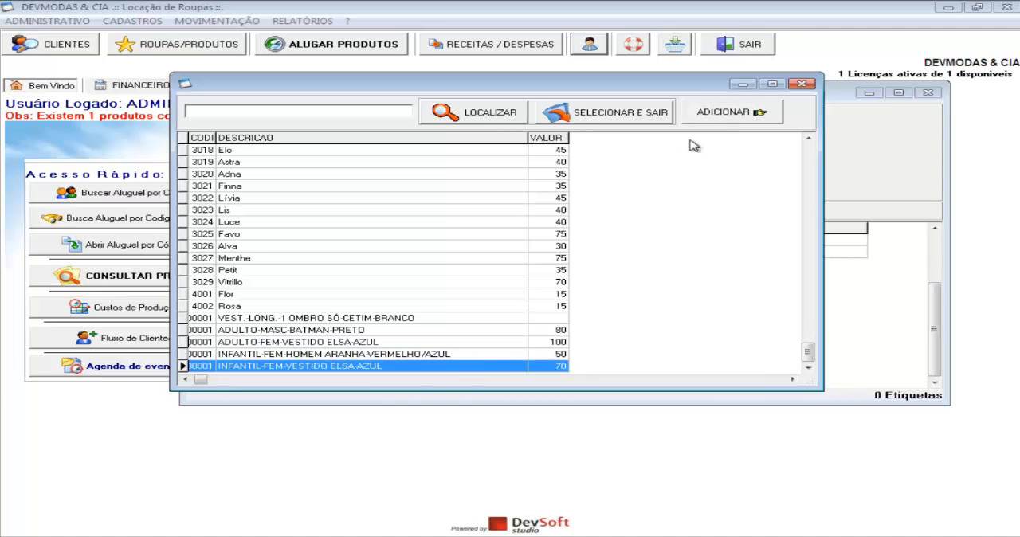
click(722, 118)
click(488, 316)
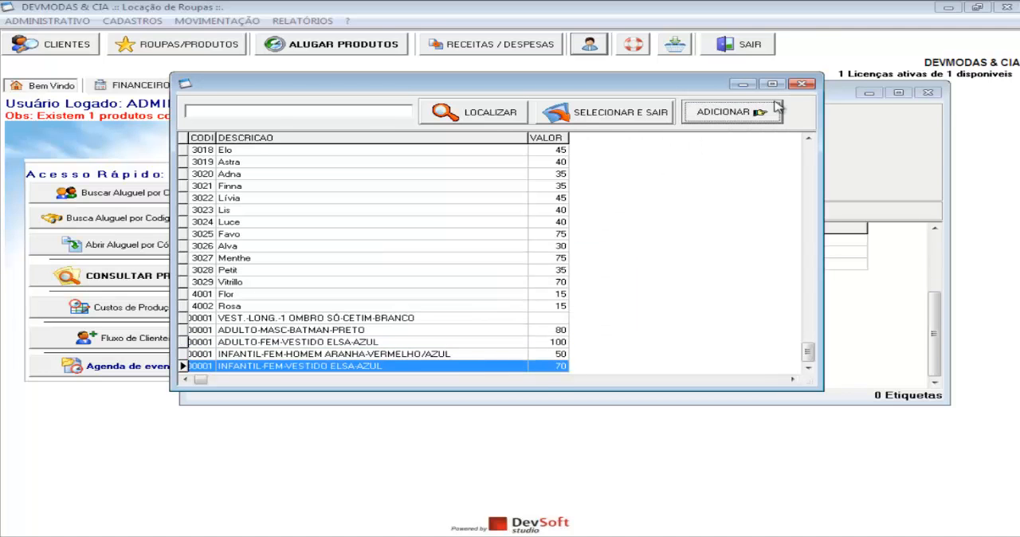
click(801, 83)
Check the rental values in the three label descriptions, preview their barcode labels and close the preview
click(483, 266)
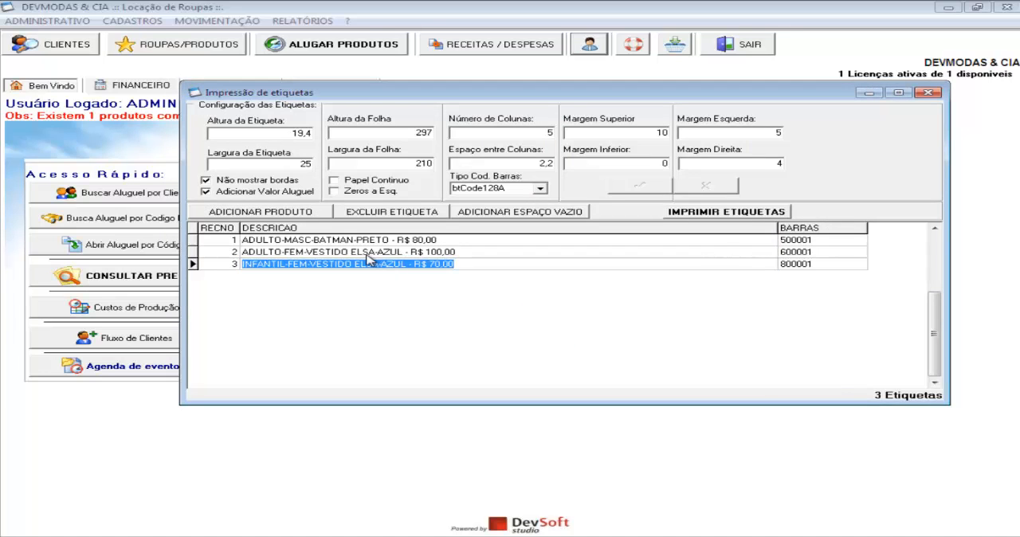
click(374, 252)
click(371, 241)
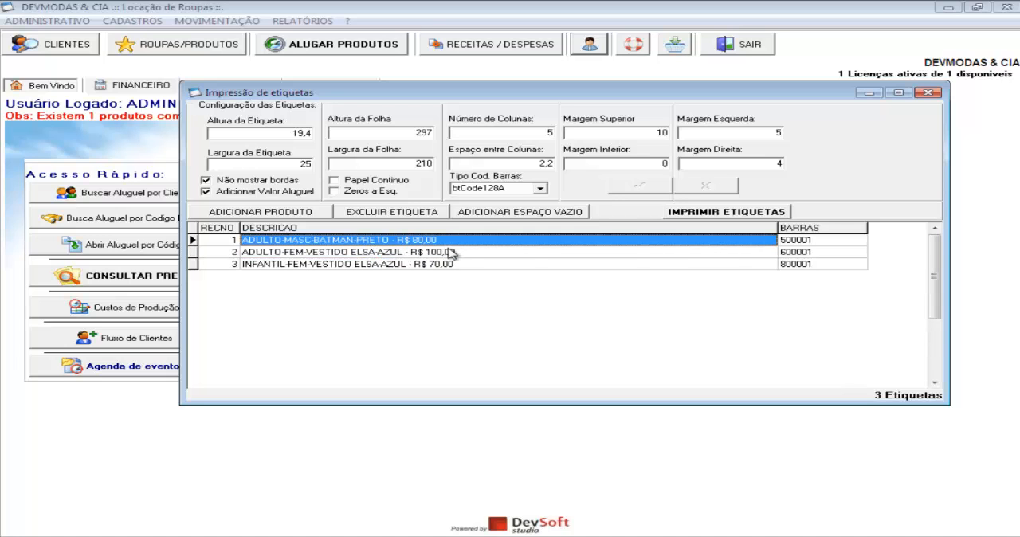
click(741, 212)
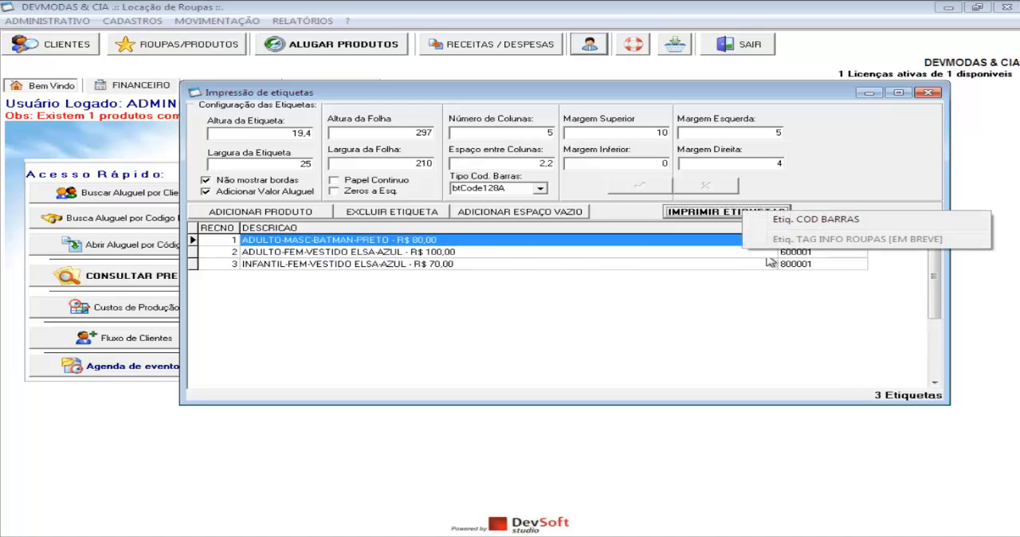
click(777, 235)
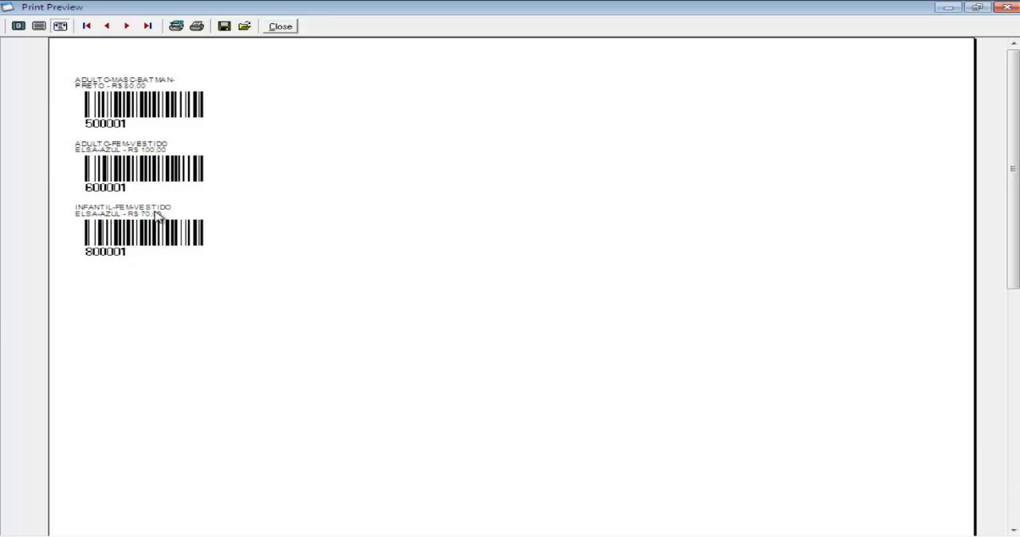
click(269, 26)
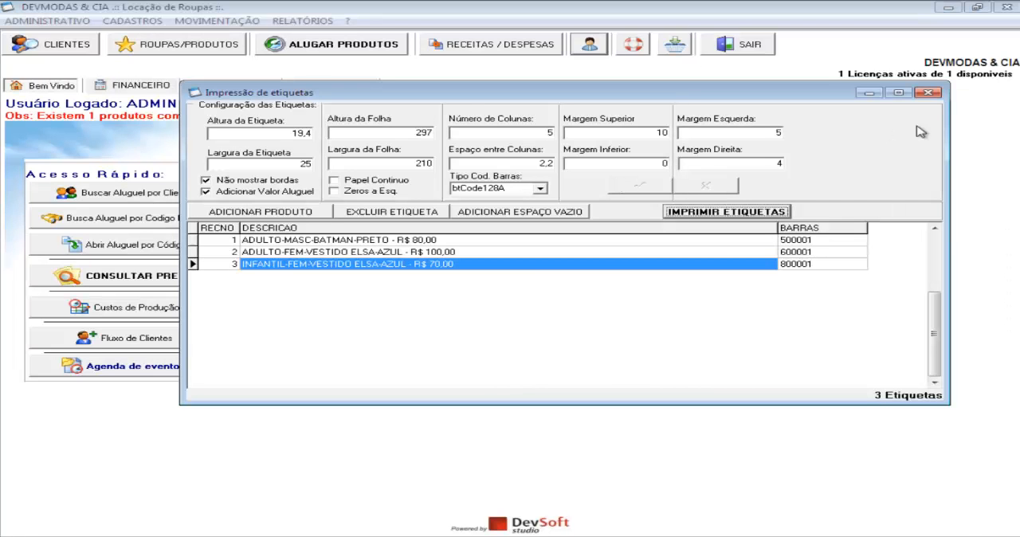
Narrow the DESCRICAO column of the label list and close the label printing window
drag(779, 228, 567, 275)
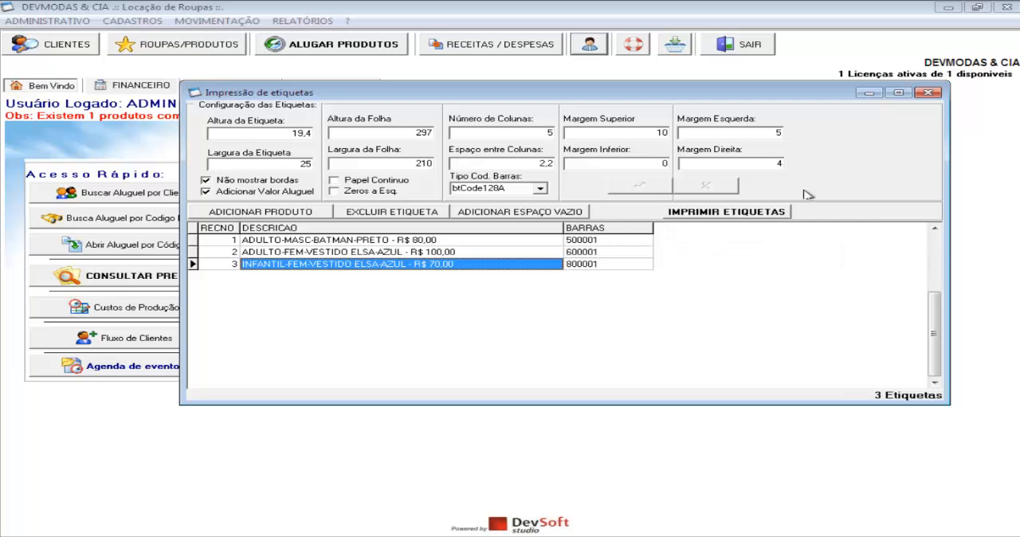
click(929, 93)
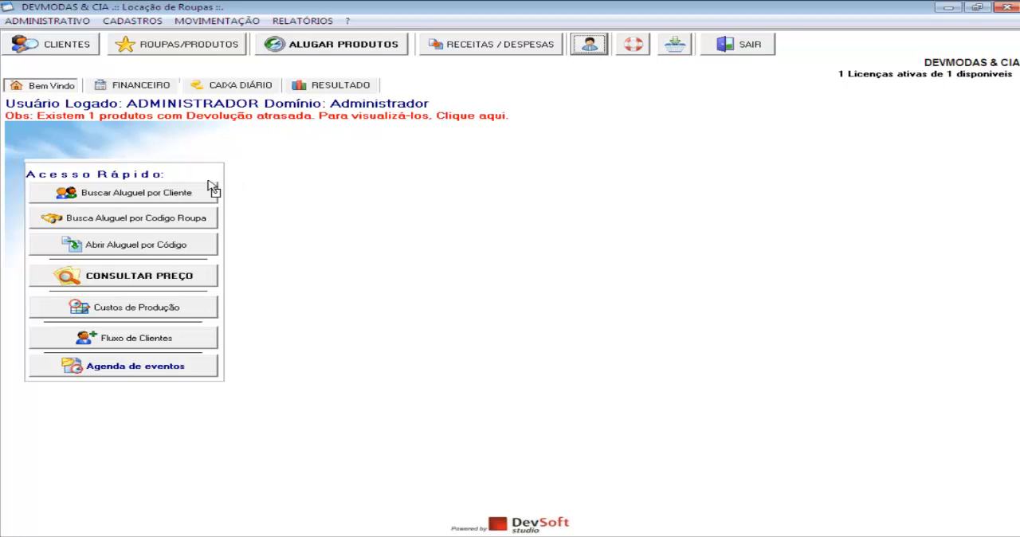
Move the Acesso Rápido panel slightly higher, onto the banner of the Bem Vindo page
drag(188, 162, 179, 141)
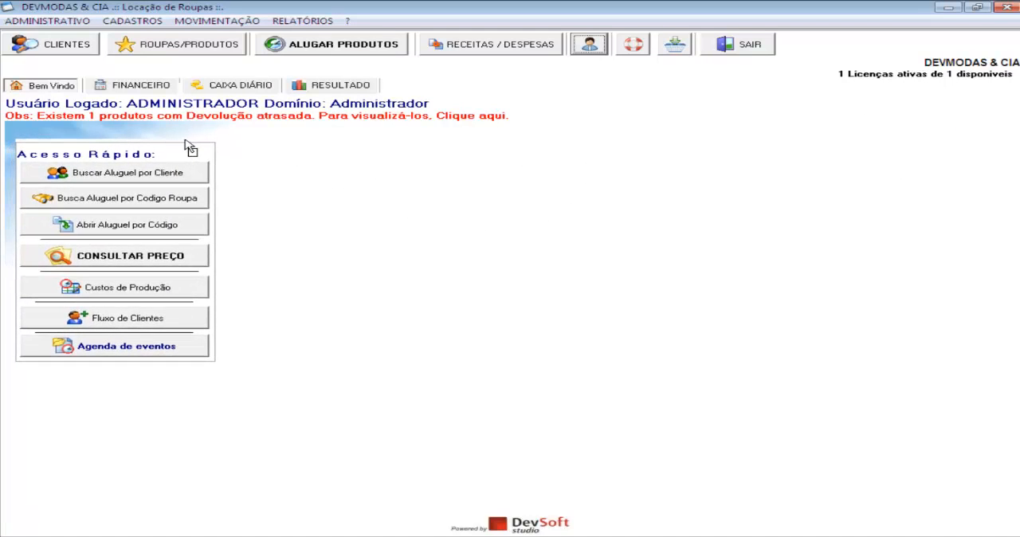